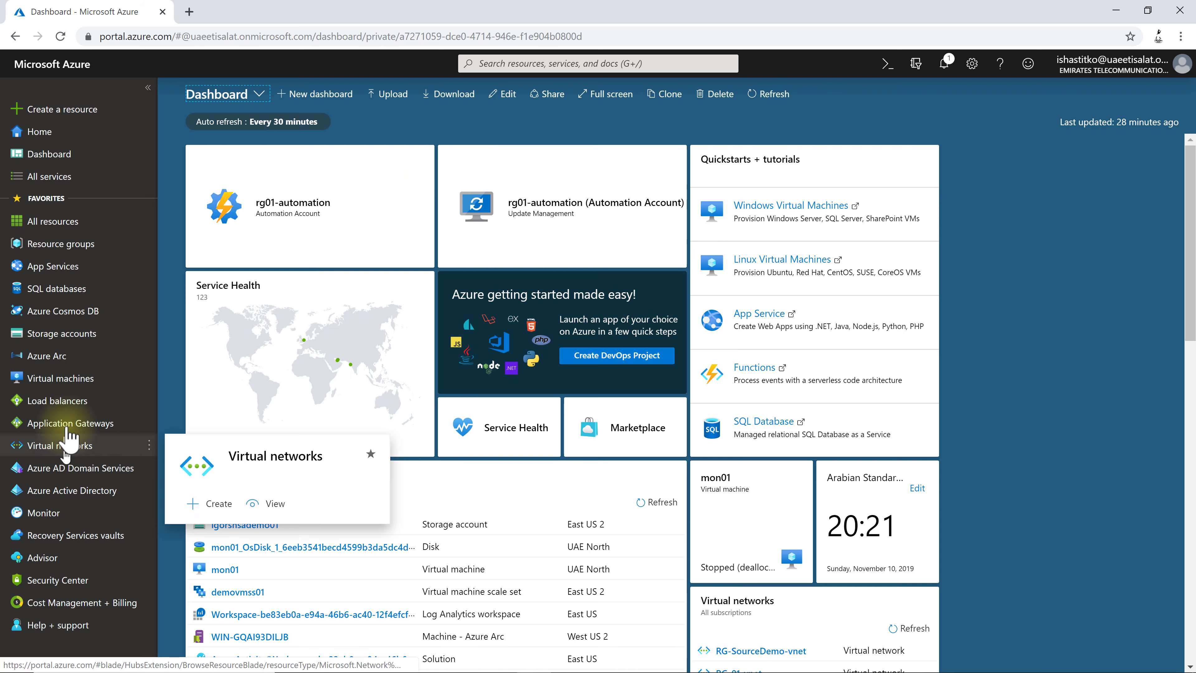
Open the disk settings of the mon01 virtual machine and check the OS disk's host caching mode.
click(61, 379)
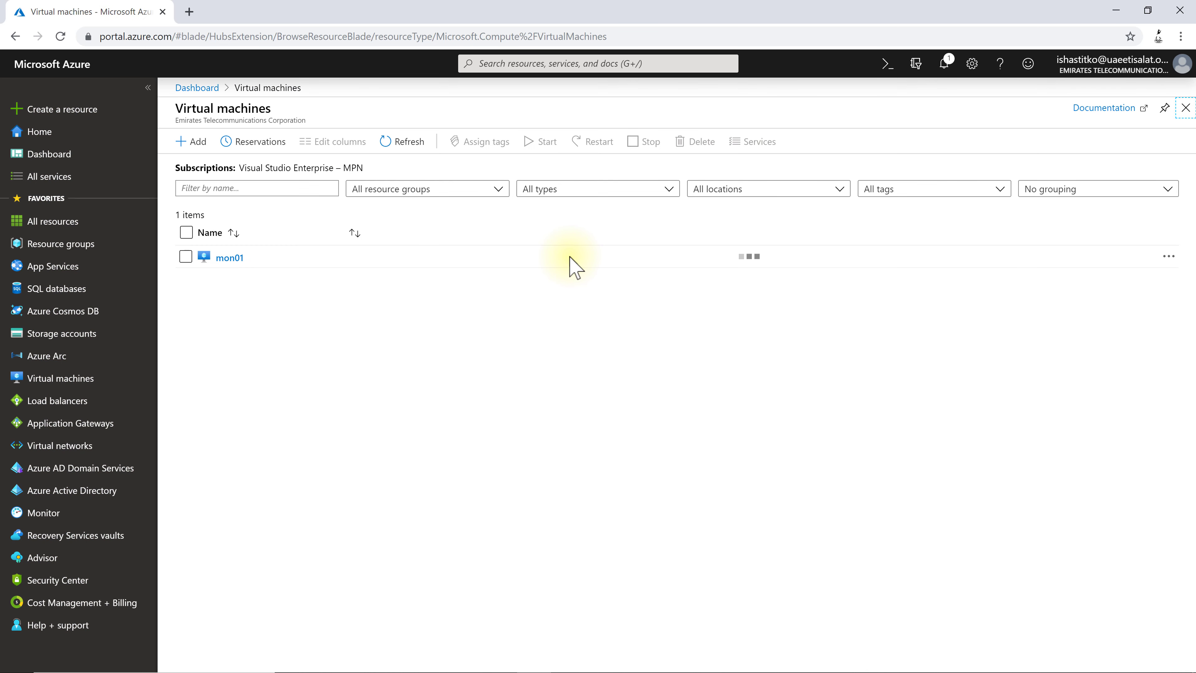
click(231, 257)
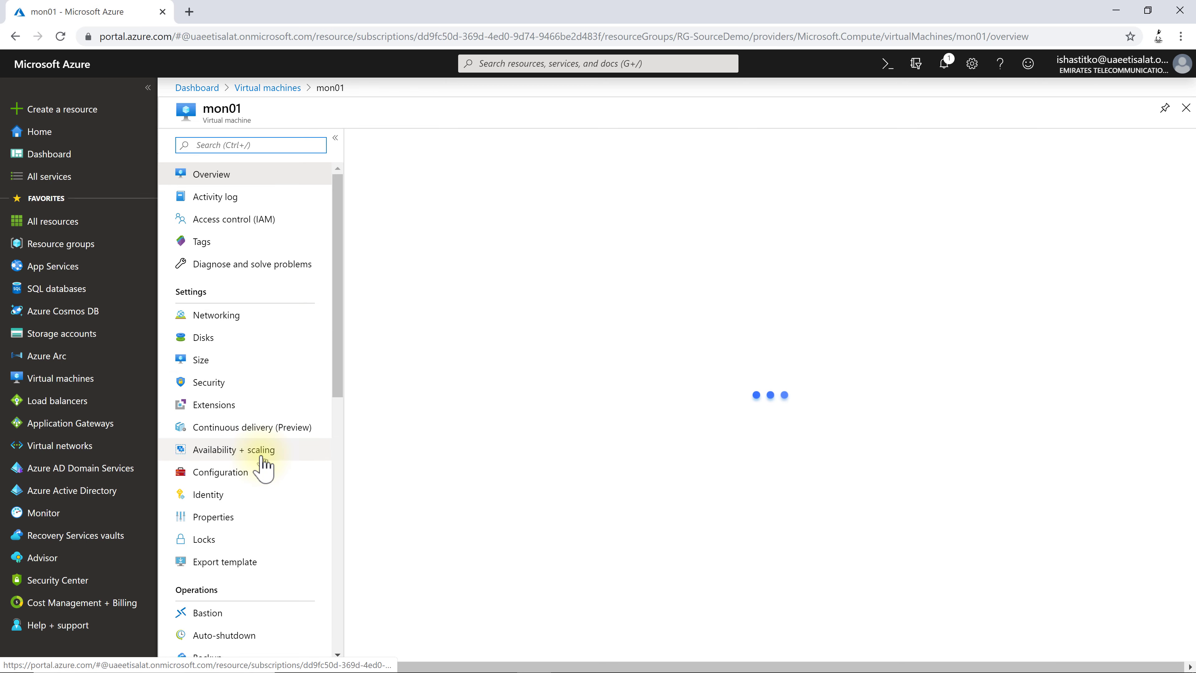
click(207, 340)
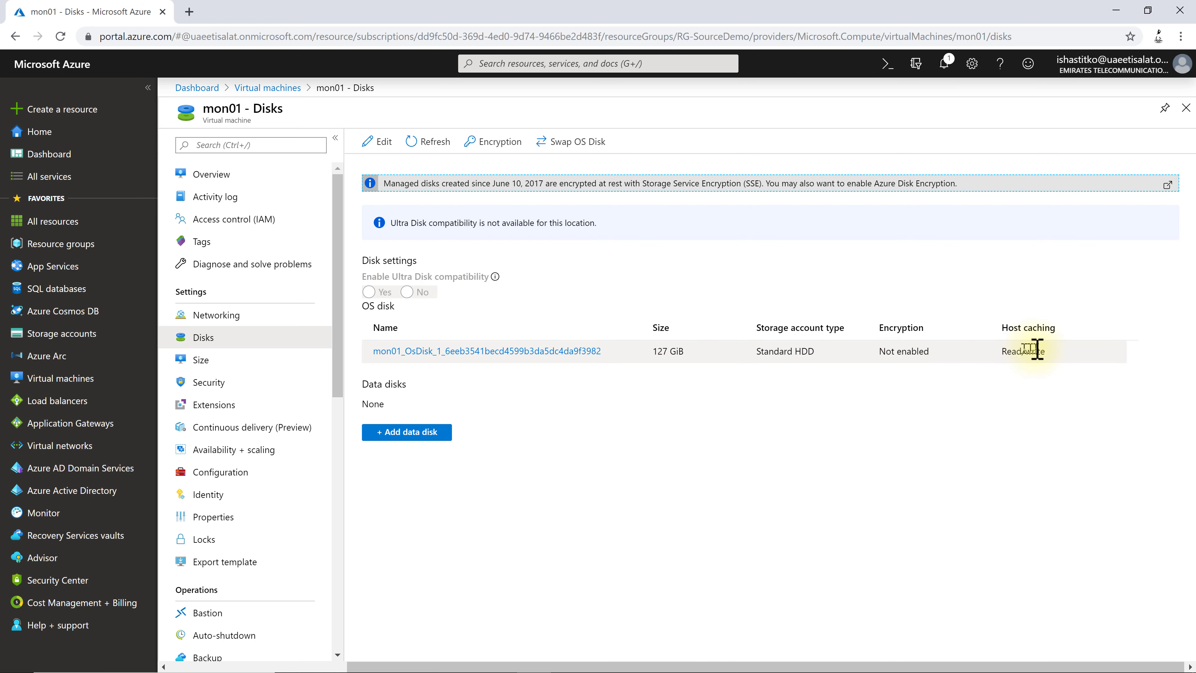
drag(1002, 353, 1061, 354)
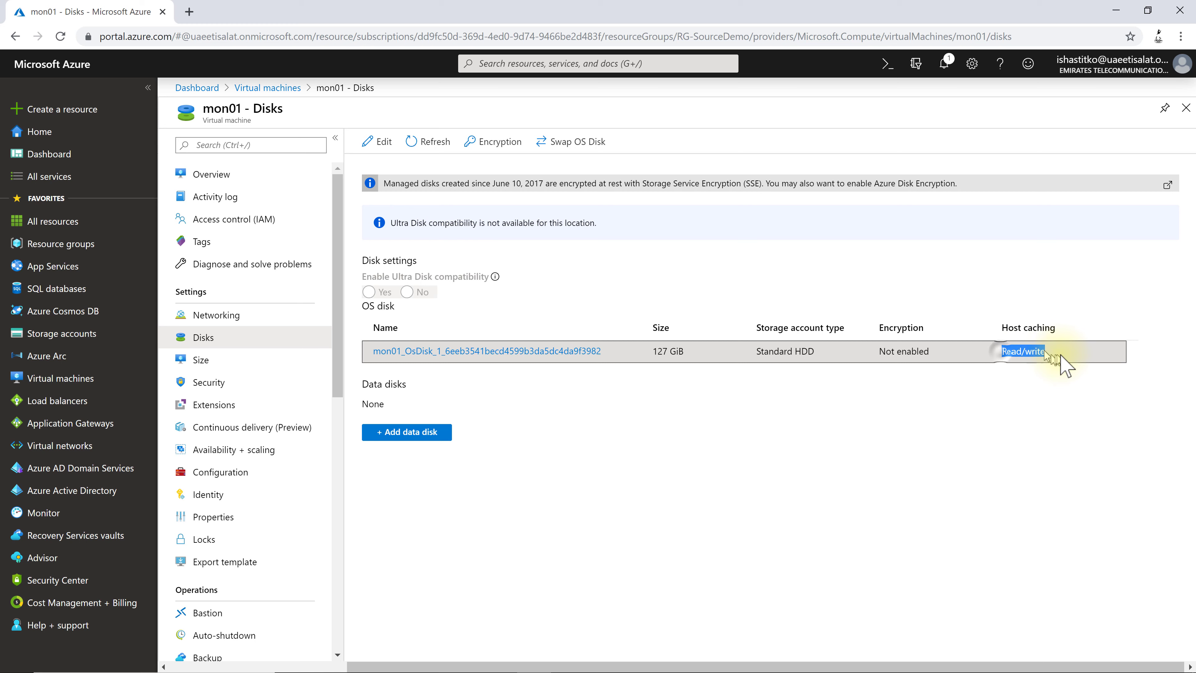
click(1033, 372)
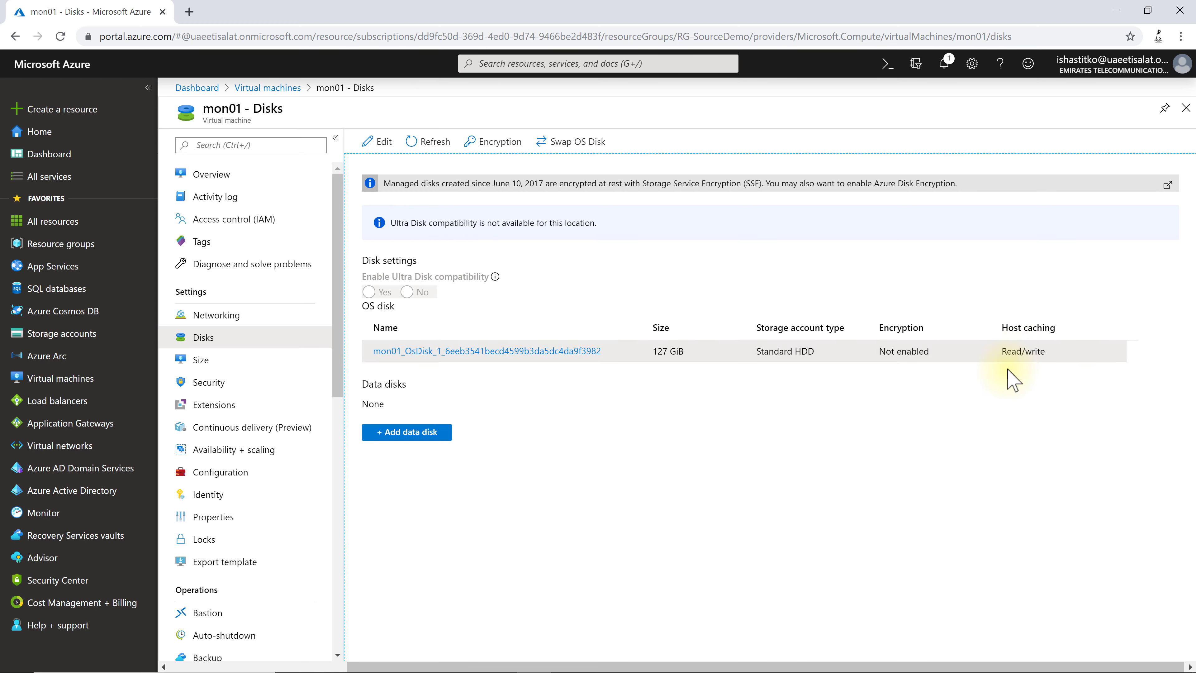
Open the mon01 OS disk, view the account types offered for a new snapshot, and return to the disk without creating one.
click(581, 353)
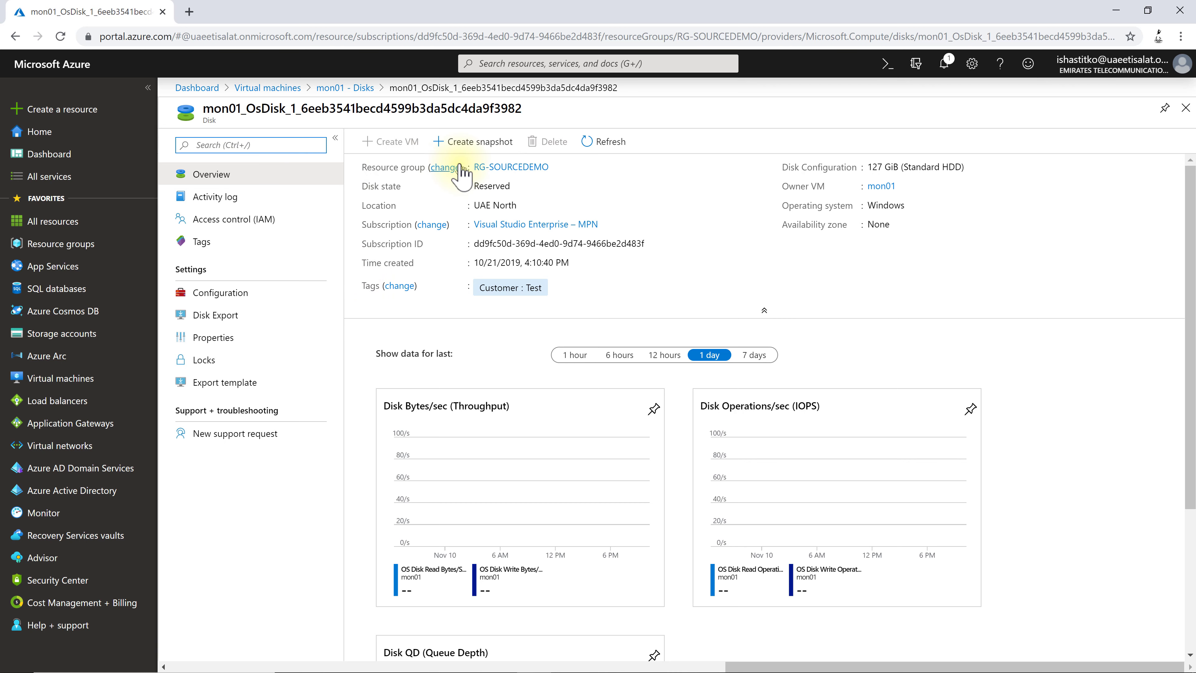
click(474, 142)
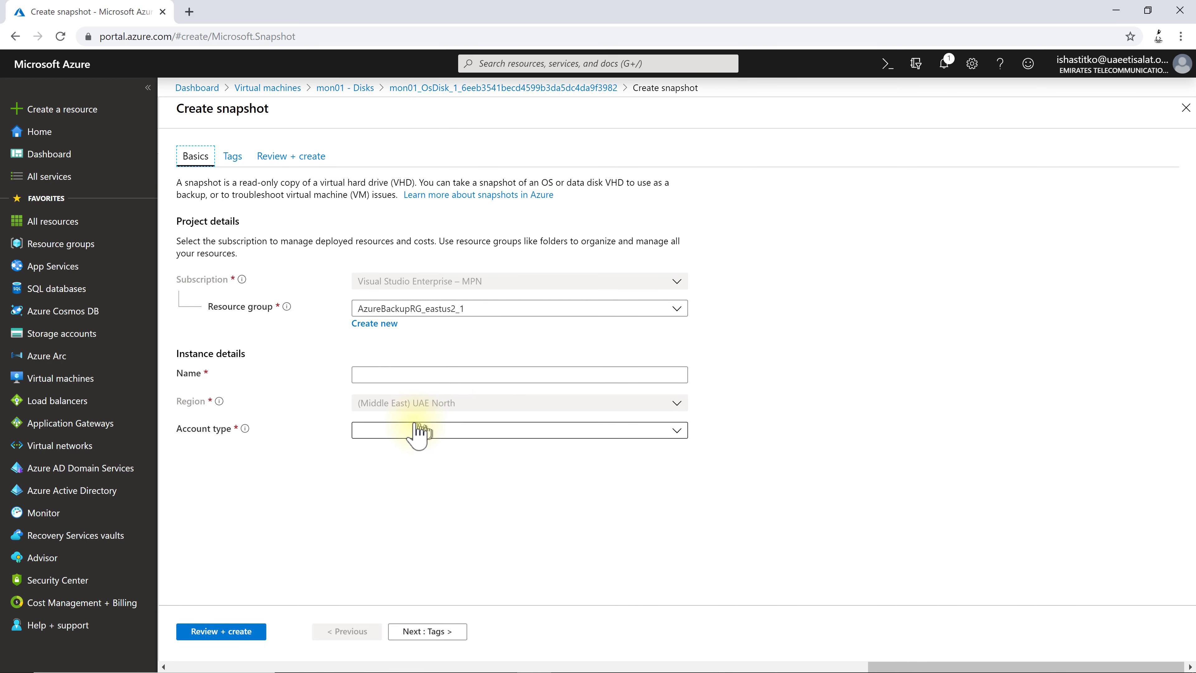
click(665, 434)
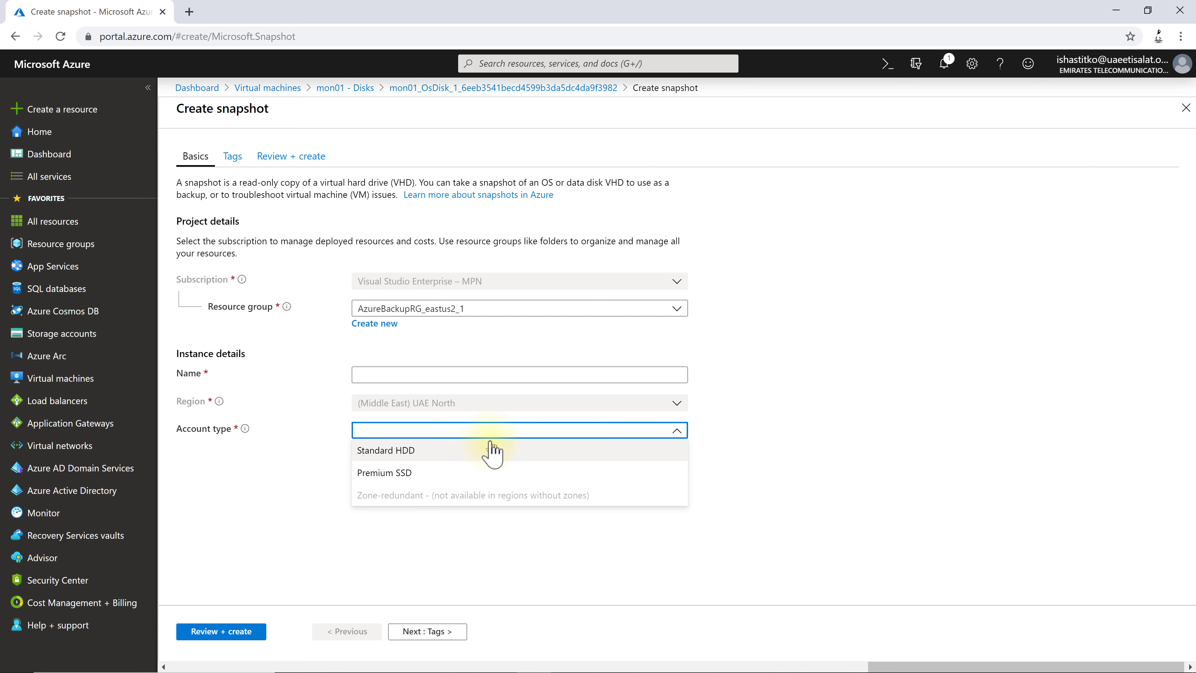
click(506, 89)
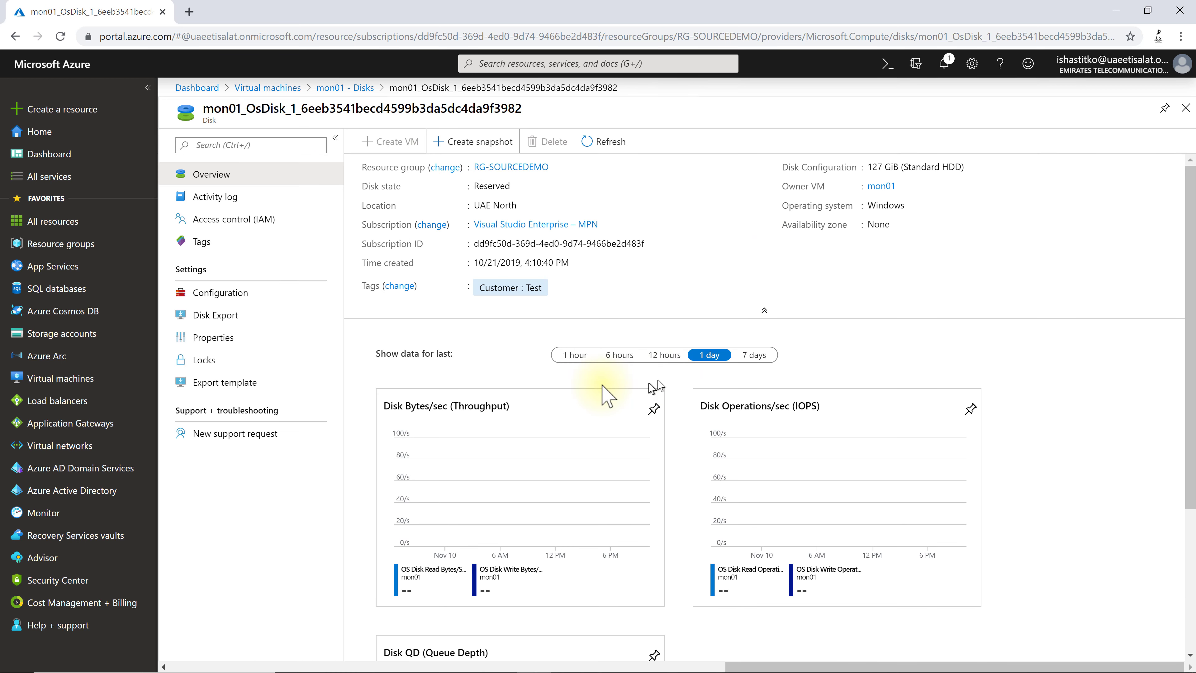
In the OS disk's configuration, try the Standard SSD account type, followed by Premium SSD.
click(234, 293)
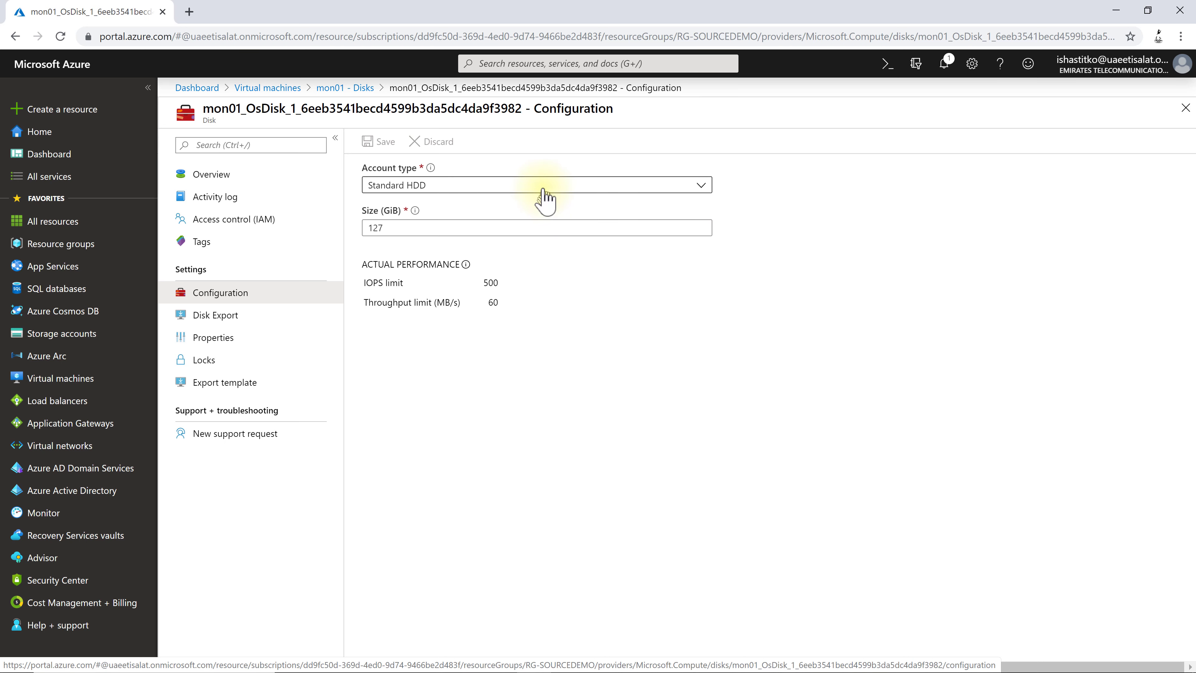
click(544, 193)
click(454, 228)
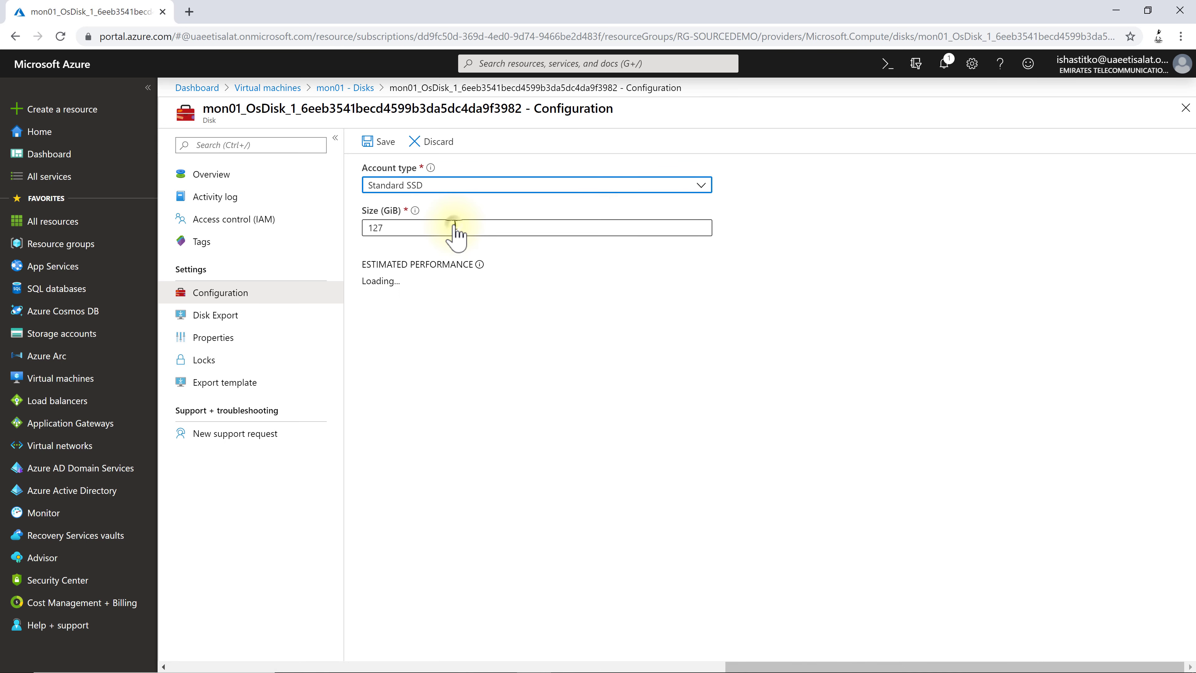
click(476, 195)
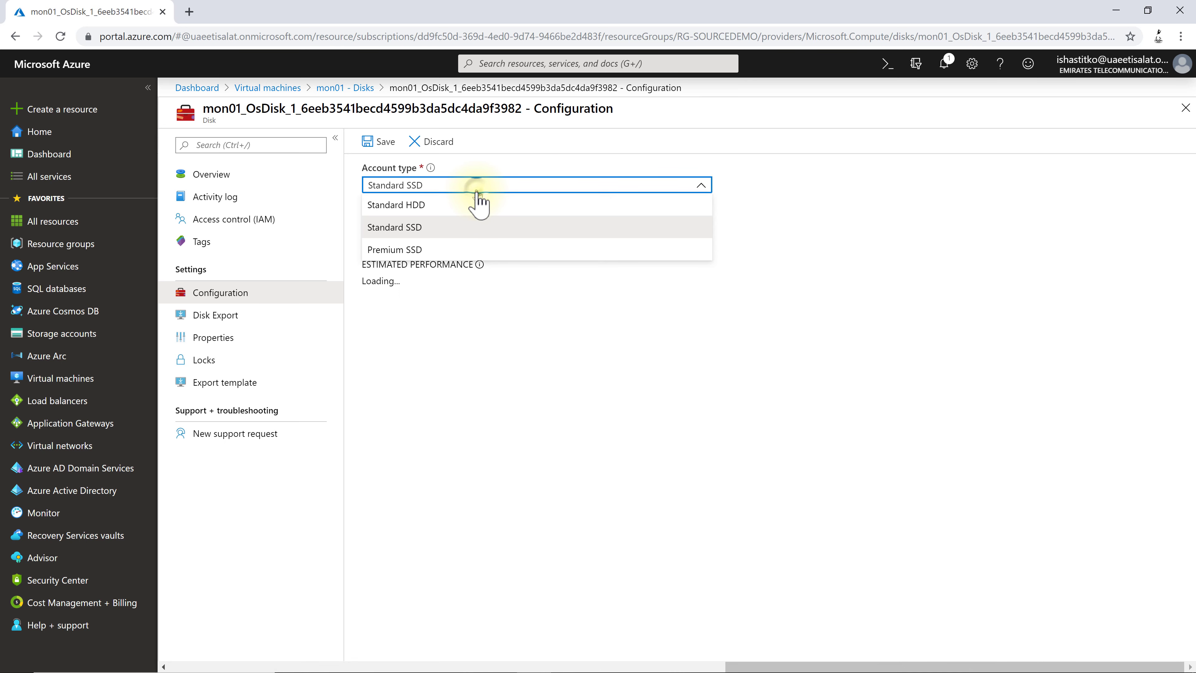
click(444, 249)
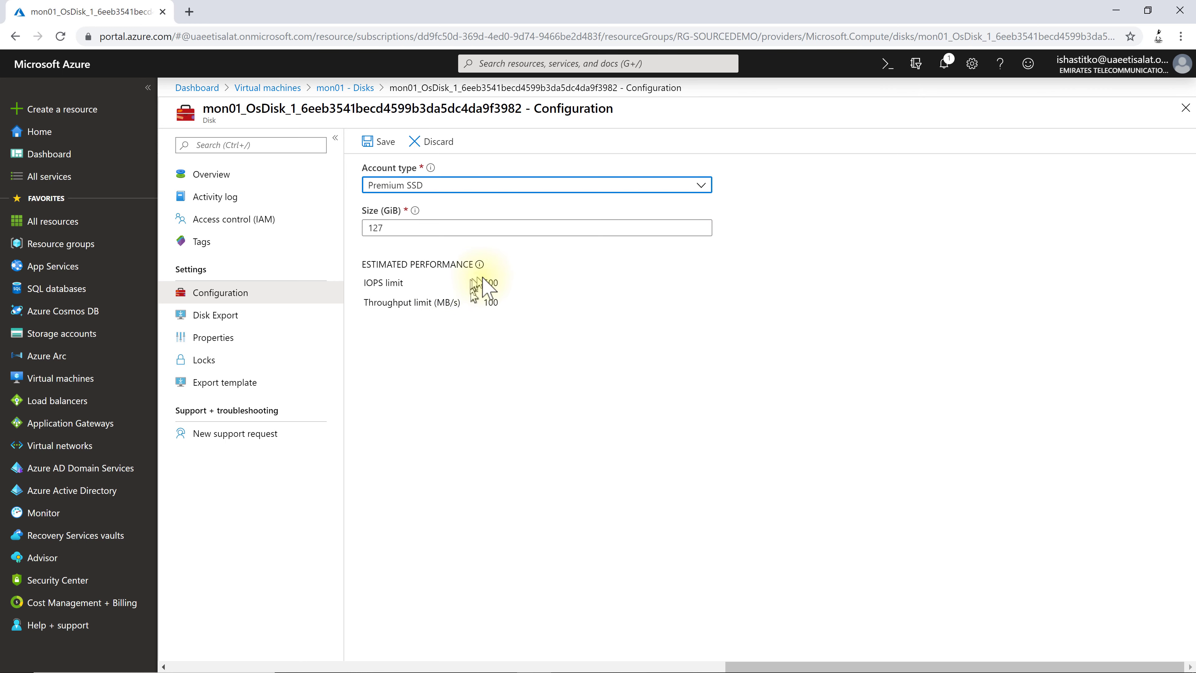
Try OS disk sizes of 1024, 65000 and 2048 GiB to compare the estimated performance on Premium SSD.
double_click(422, 230)
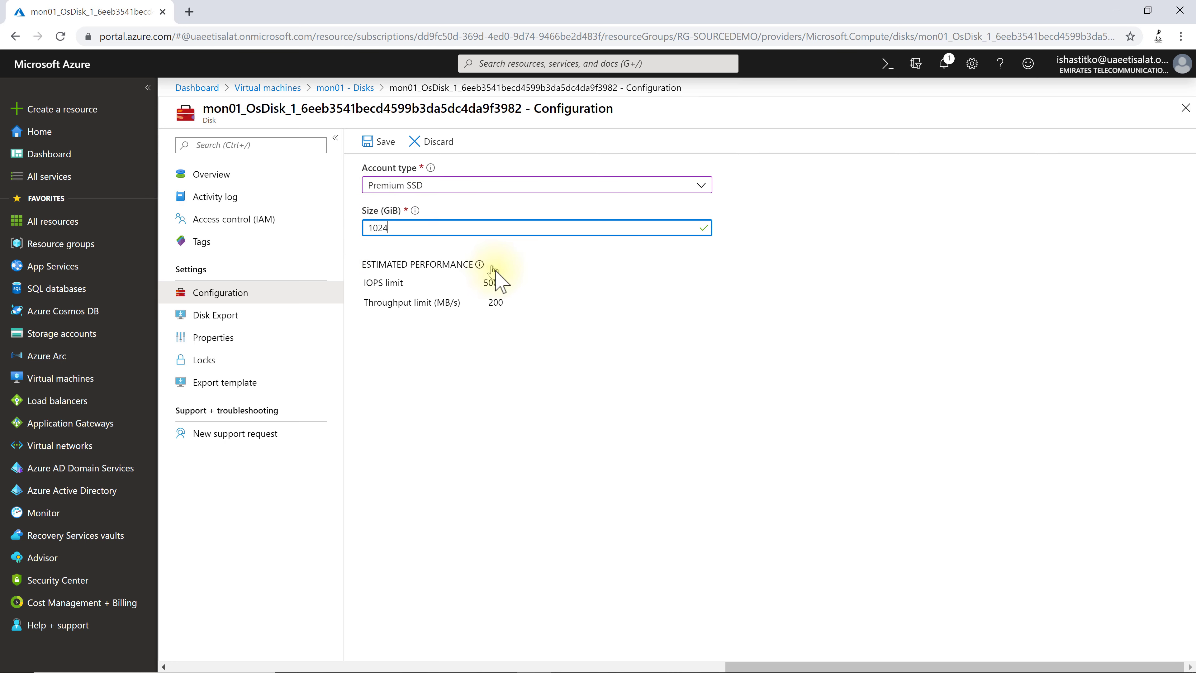
key(BackSpace)
key(BackSpace)
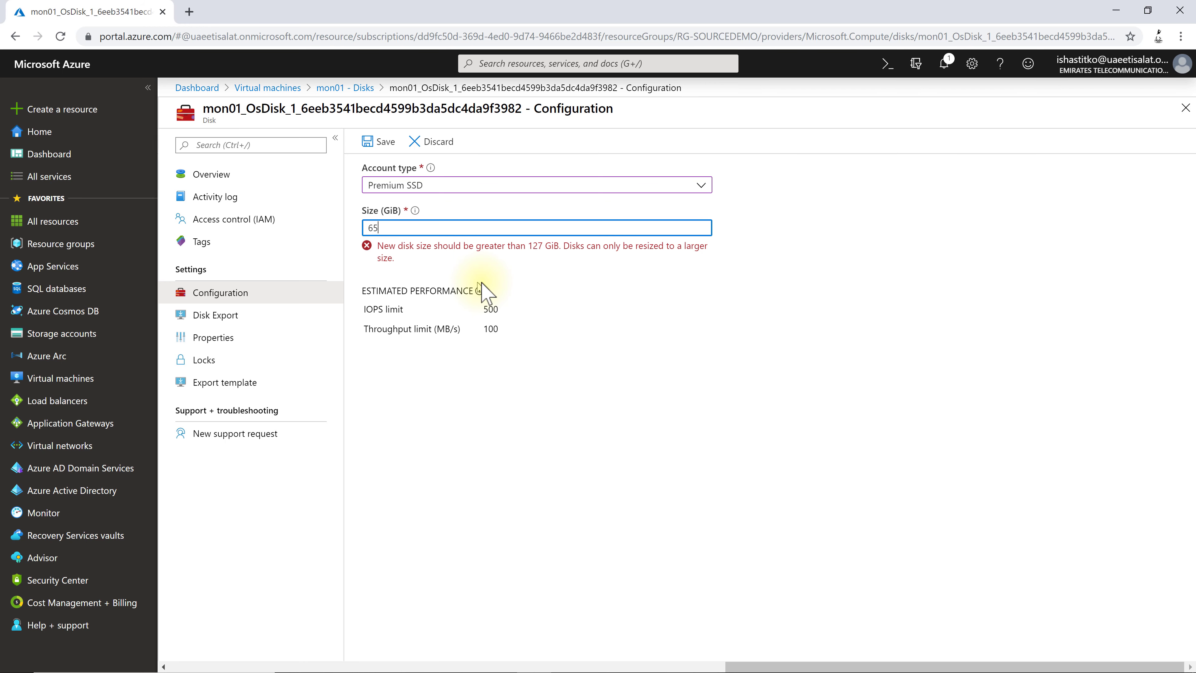
text(65000)
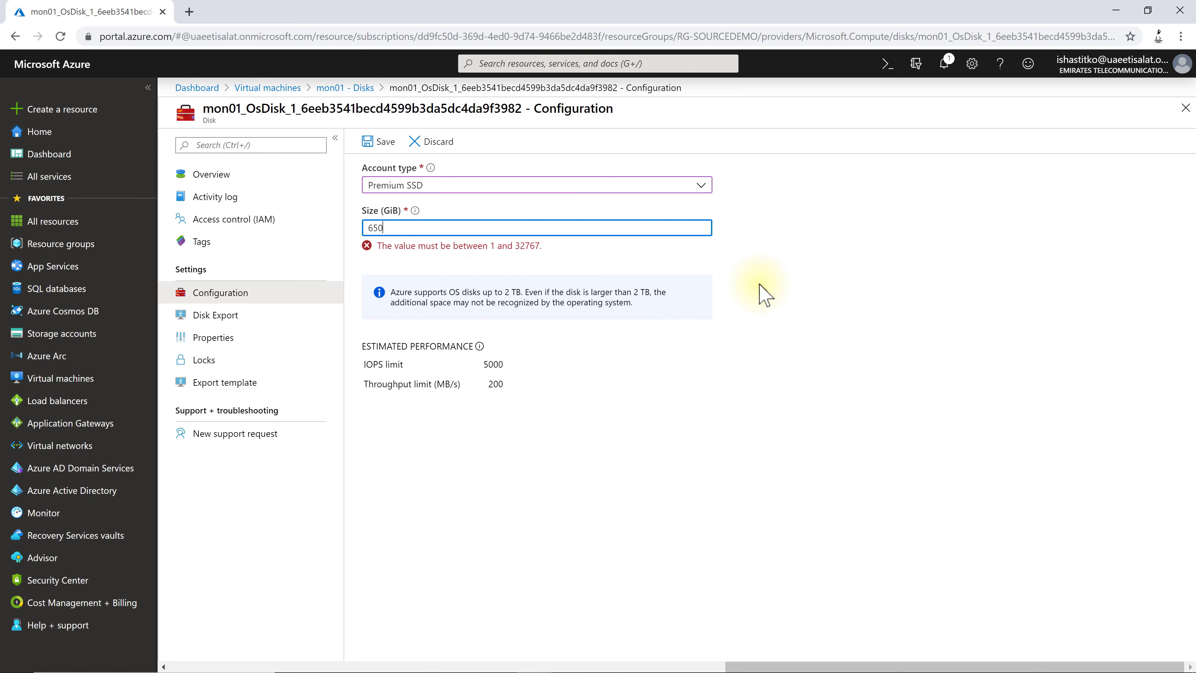
key(BackSpace)
key(BackSpace)
key(BackSpace)
text(2048)
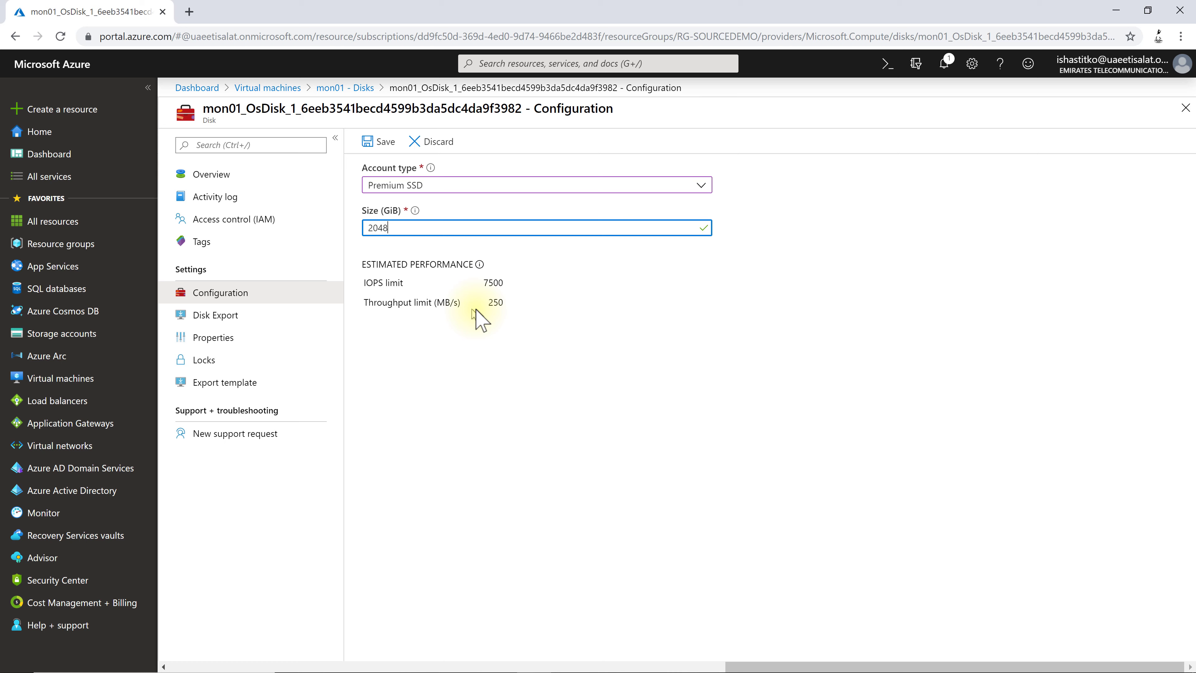
Try the Standard SSD and Standard HDD account types for the OS disk, and discard all configuration changes.
click(504, 193)
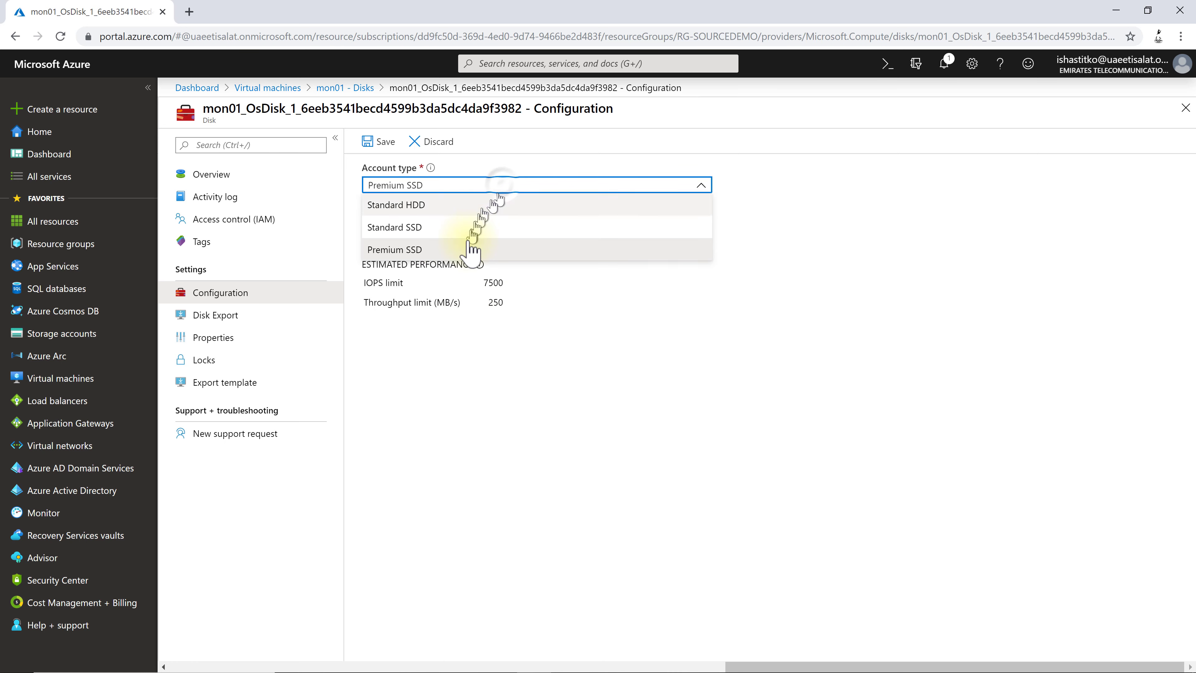
click(485, 248)
key(Up)
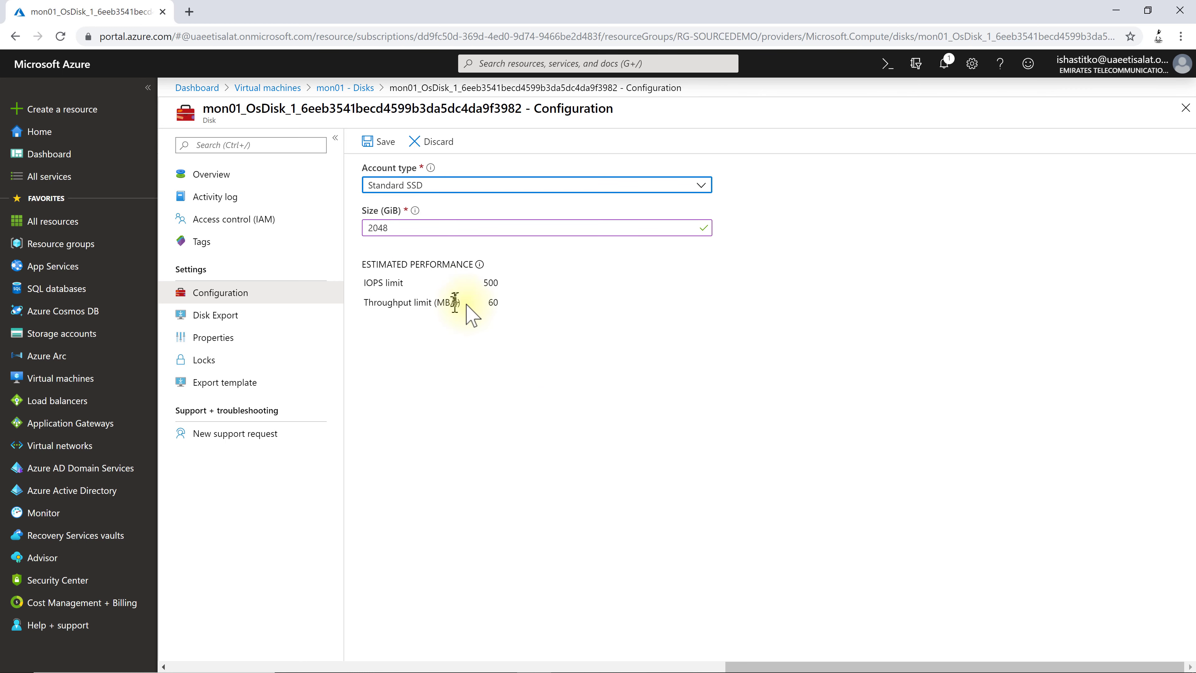
click(455, 188)
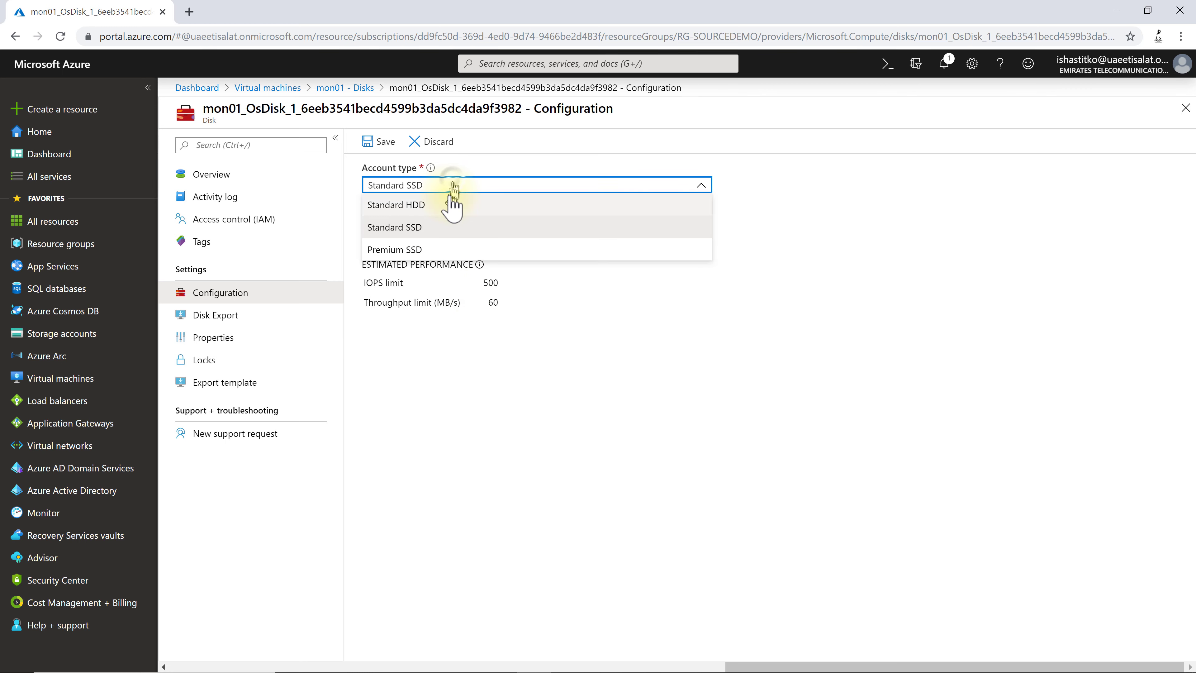
click(450, 205)
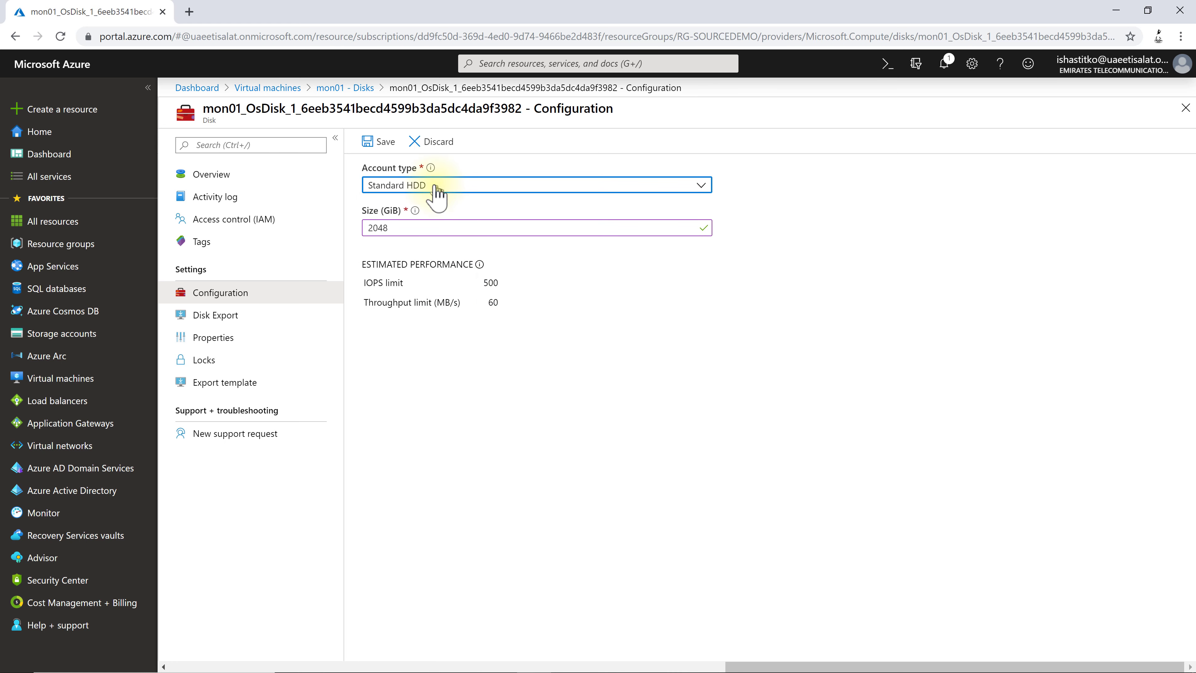
click(432, 142)
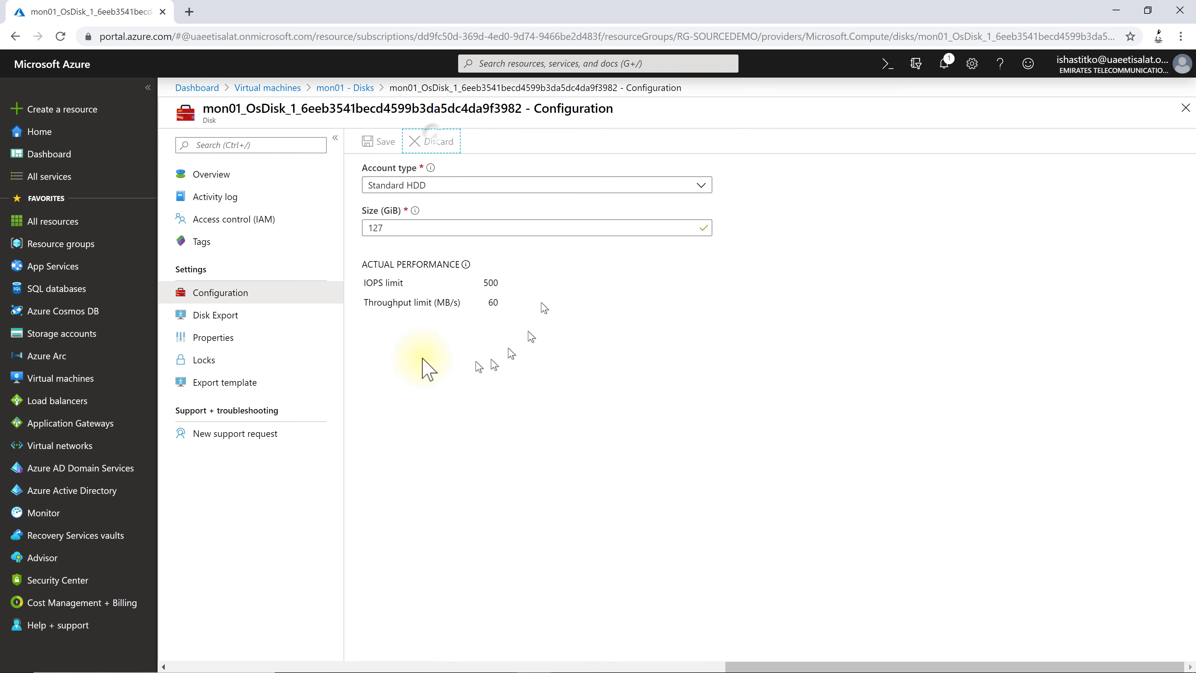
View the OS disk's export options and properties, and return to the disks of mon01.
click(235, 318)
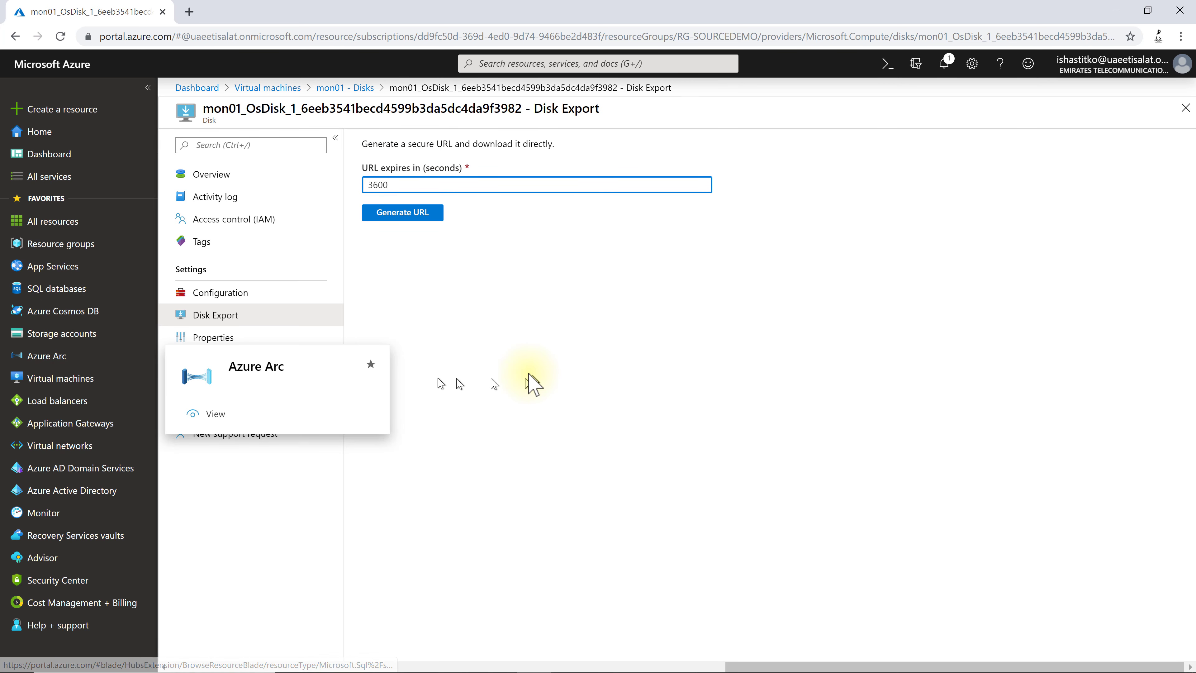
click(260, 338)
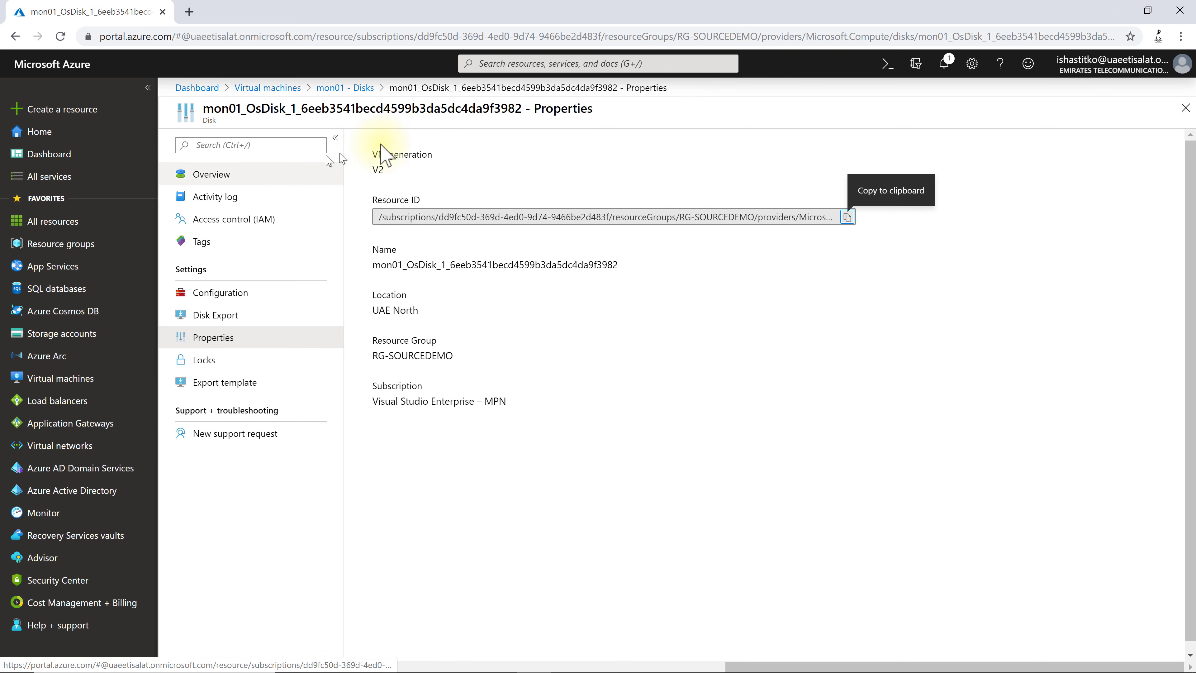
click(346, 87)
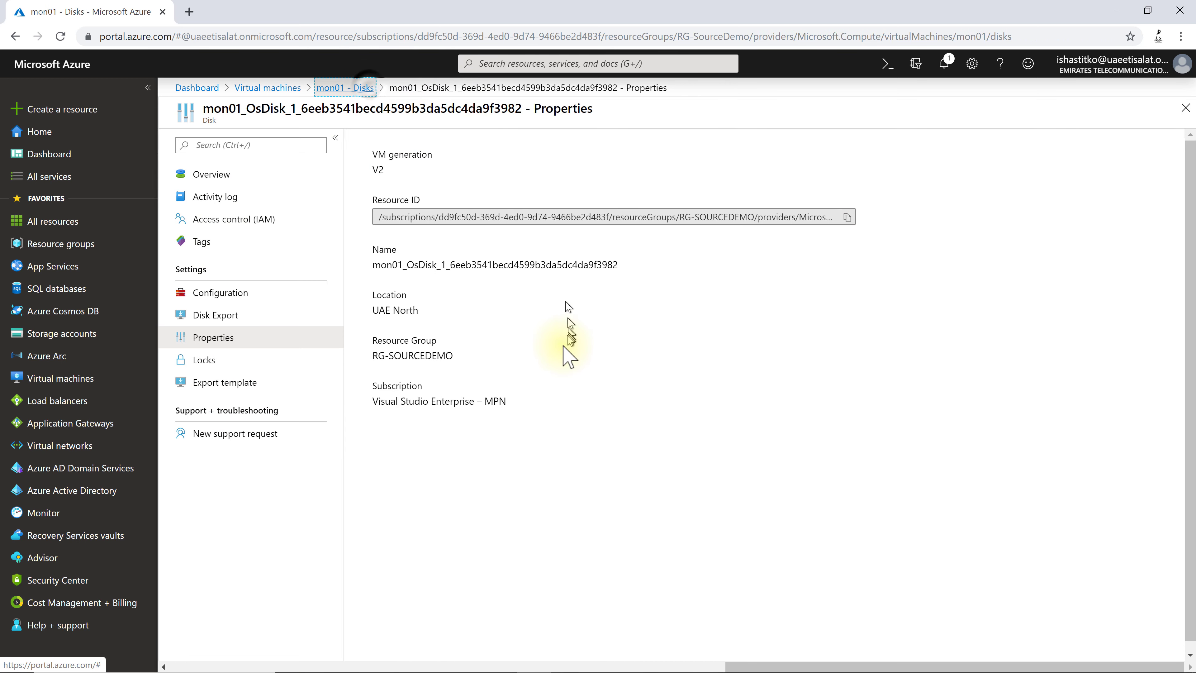
Add a data disk entry to mon01 and set its host caching to Read/write.
click(424, 433)
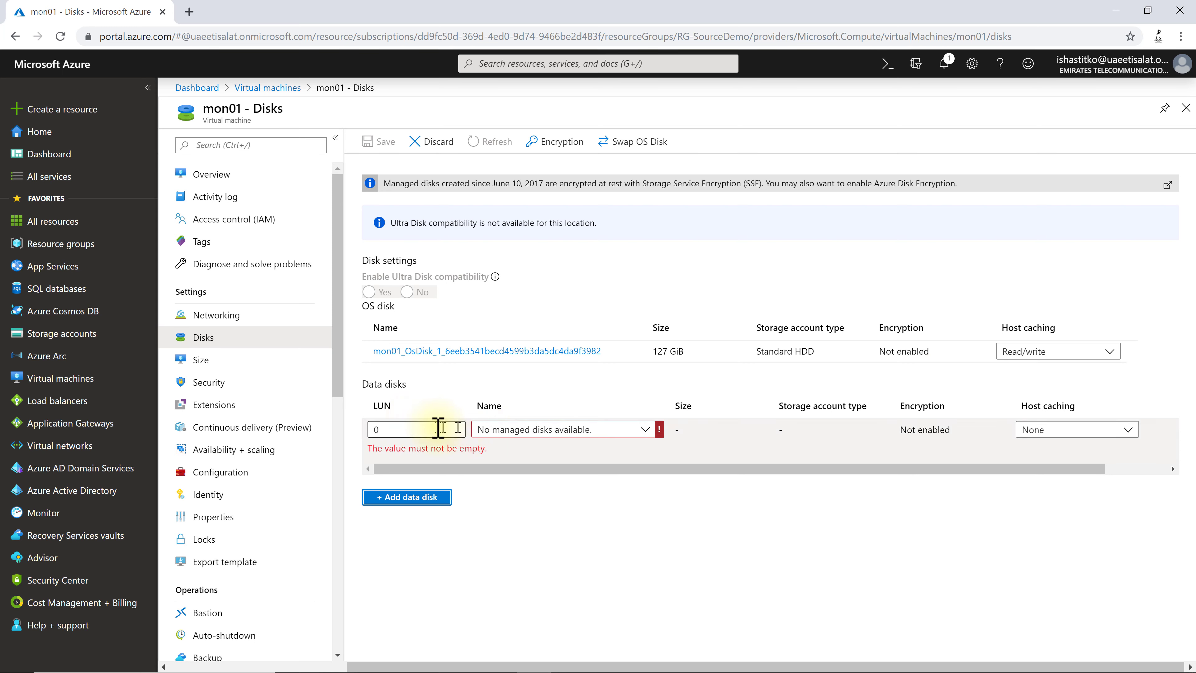
click(644, 431)
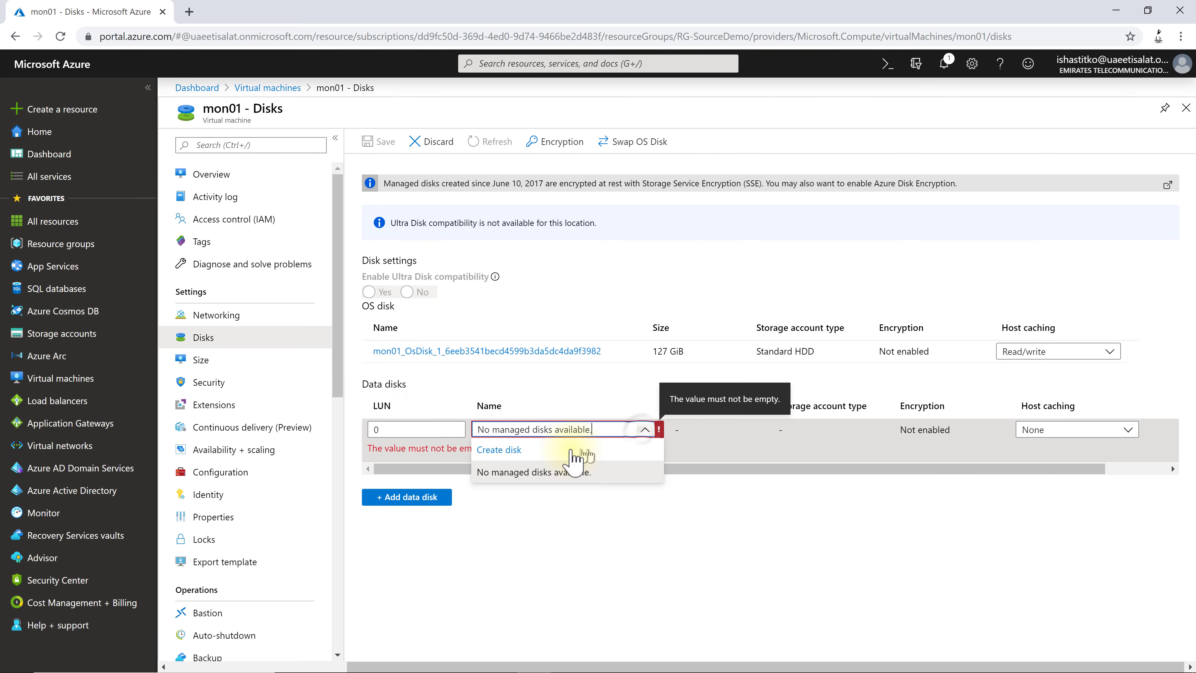
click(853, 559)
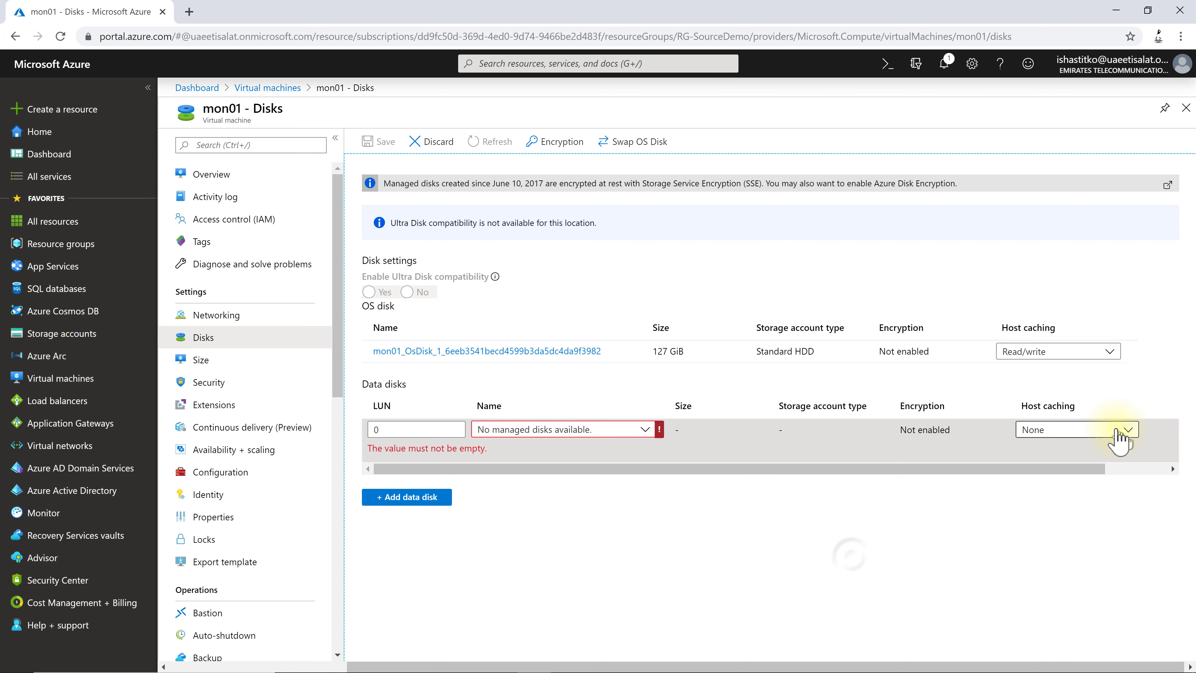
click(1127, 432)
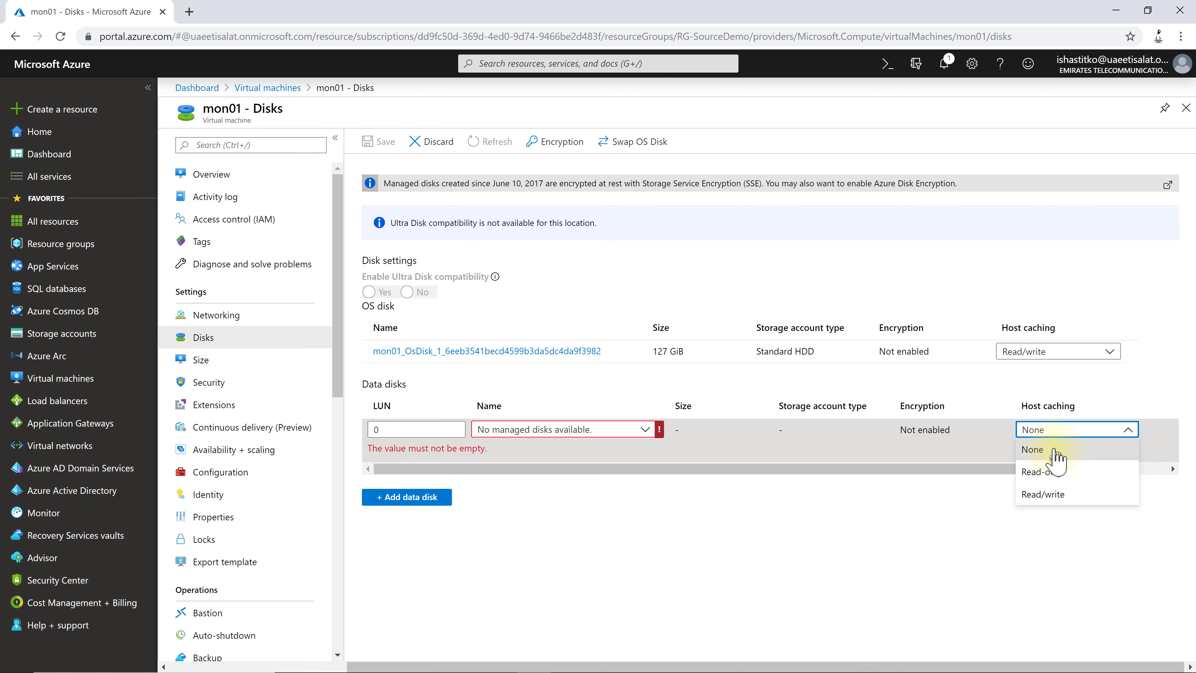
click(1056, 497)
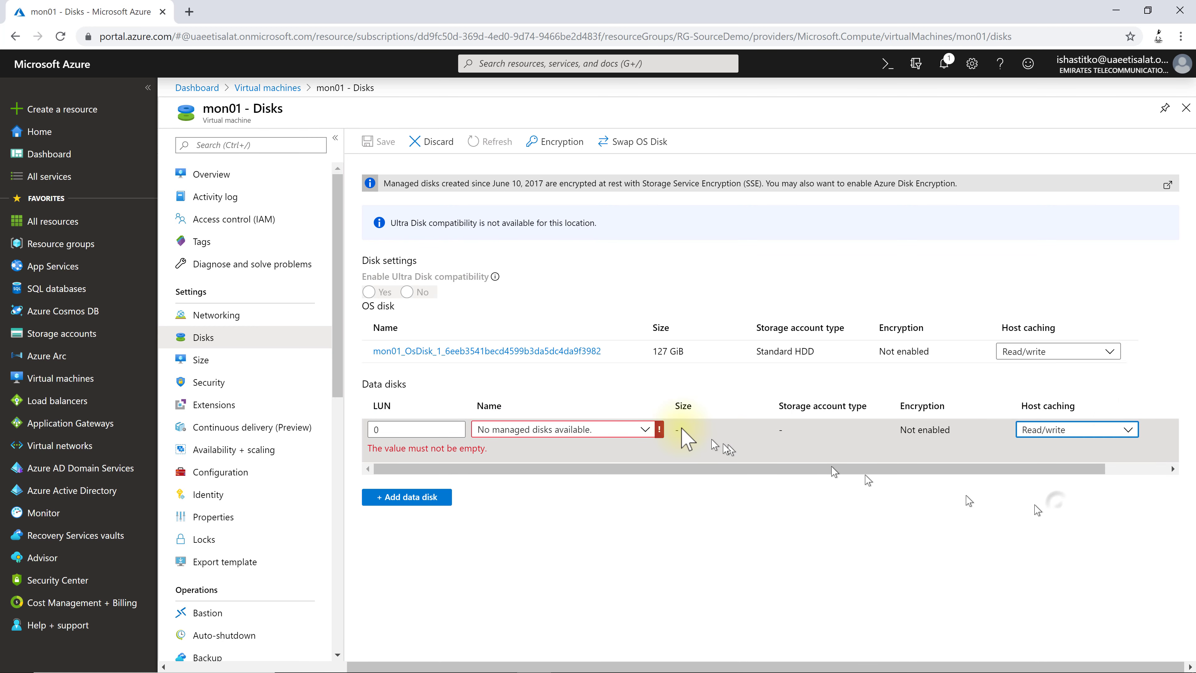
Start creating a managed disk for the data disk entry, name it MyDemoDataDisk01, and keep the source type as None.
click(643, 428)
click(555, 453)
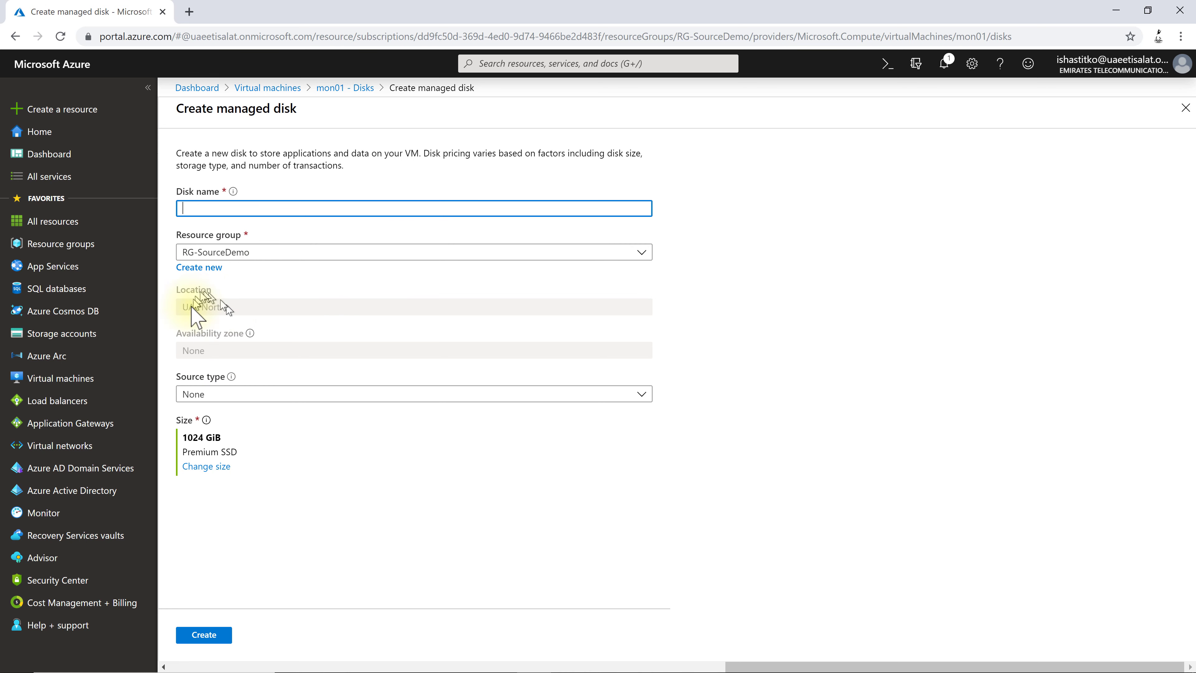
click(272, 207)
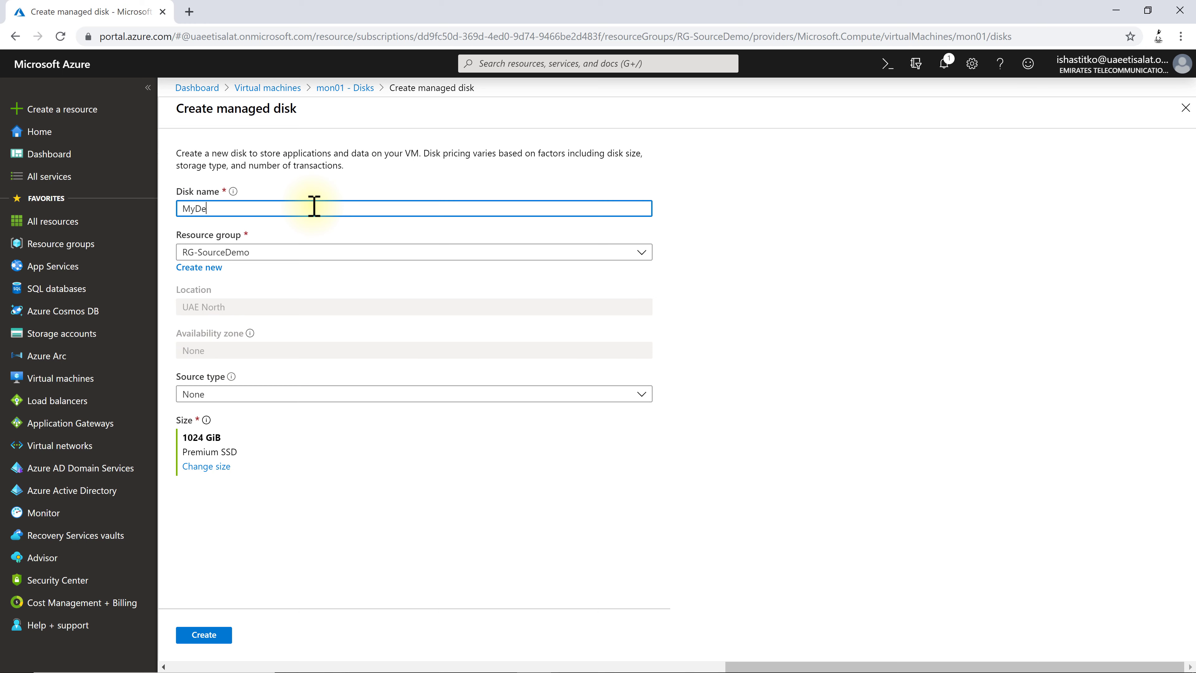
text(MyDemoDataDisk01)
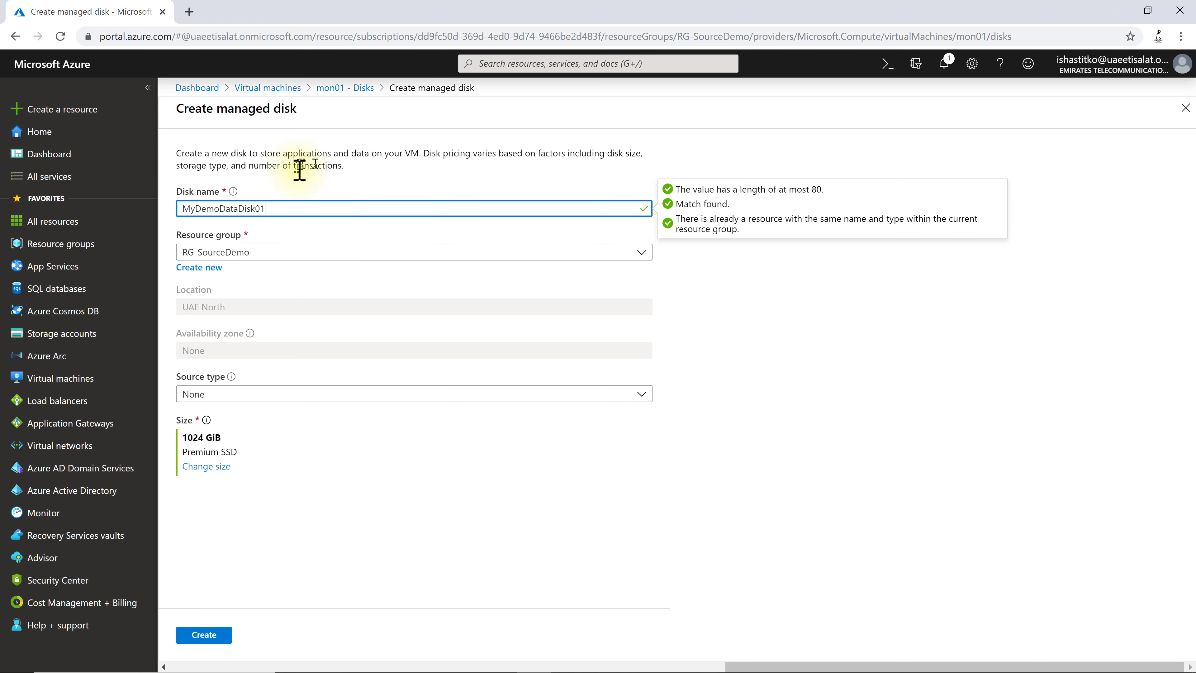
click(267, 395)
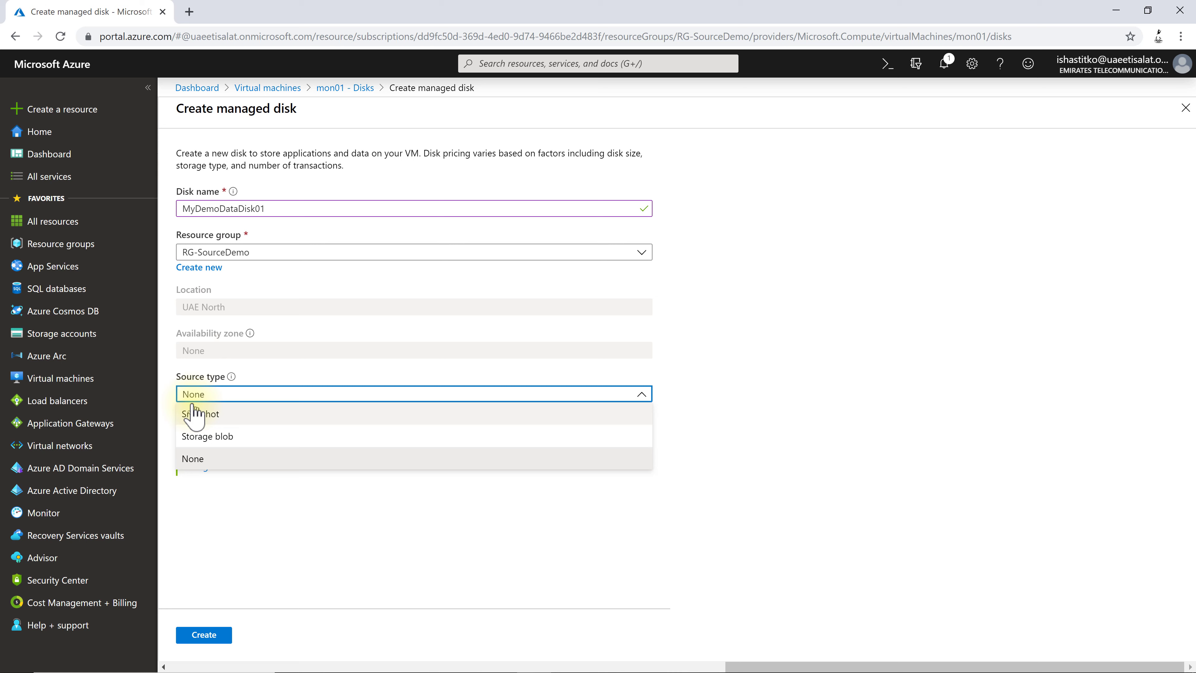
click(1002, 276)
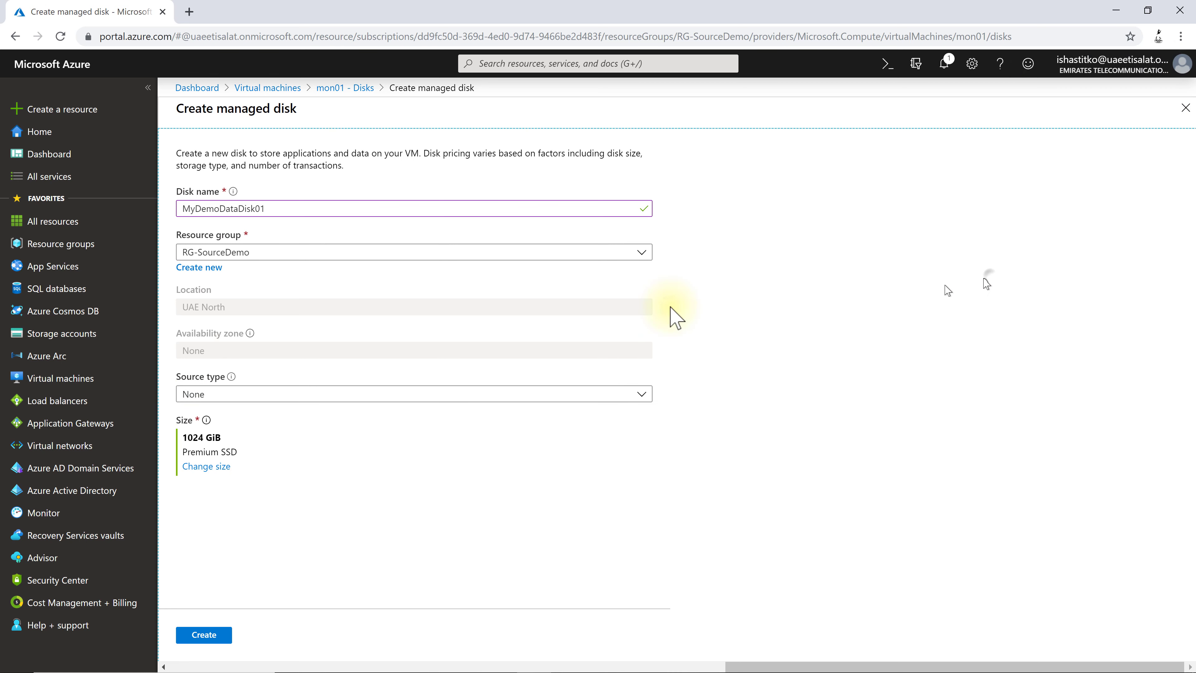
Review the source type options for the new managed disk, and open its size selection with the Premium SSD sizes.
click(255, 396)
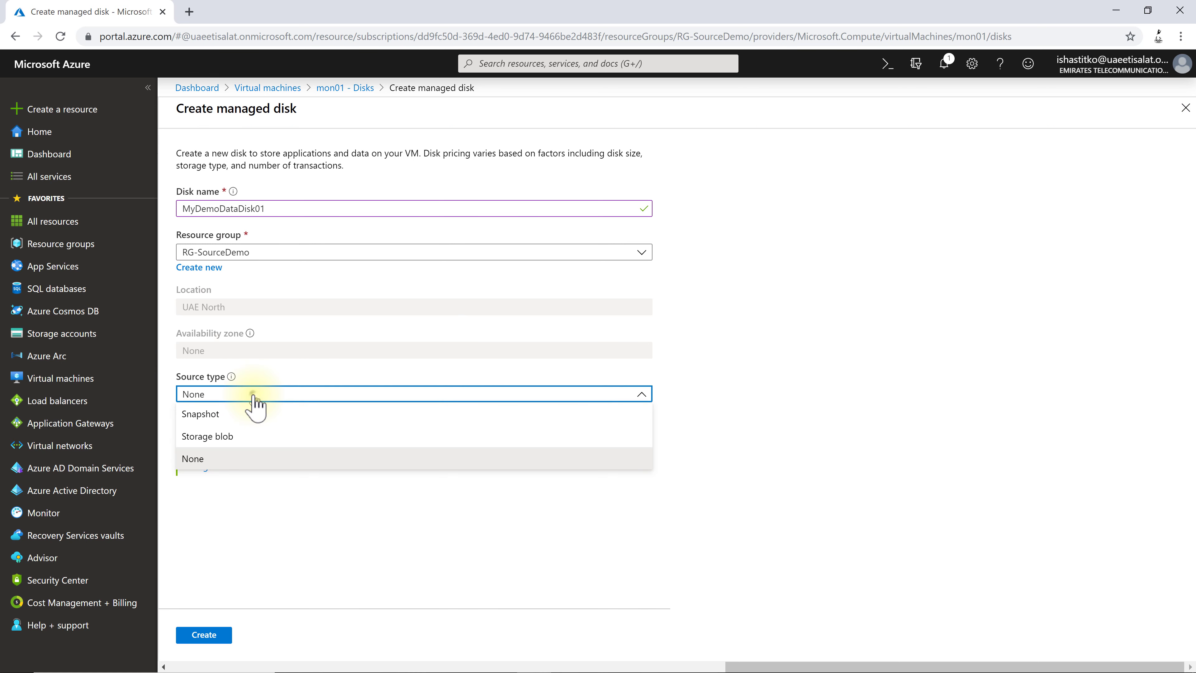
click(253, 395)
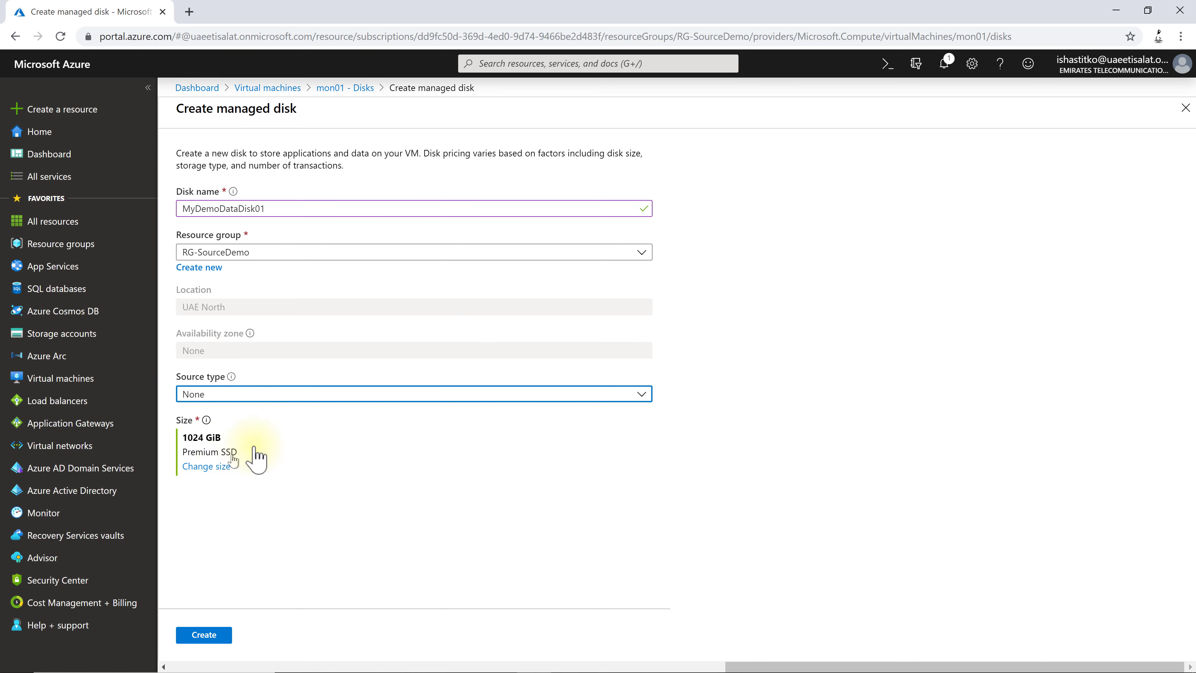
click(210, 468)
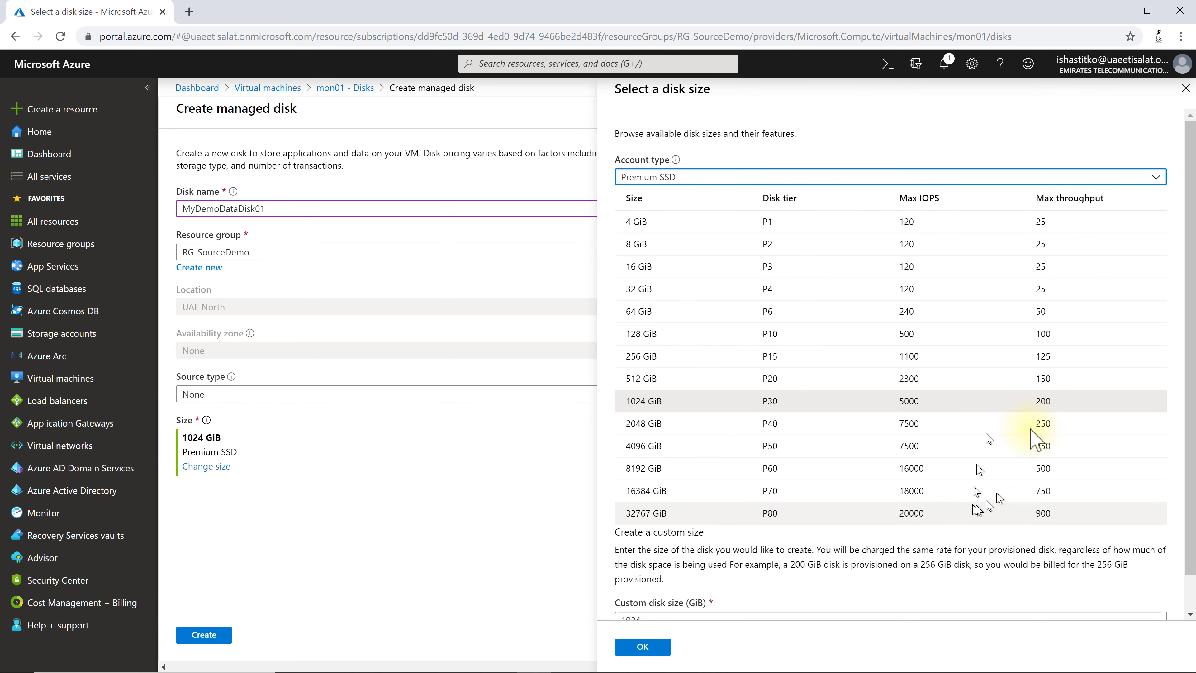
scroll(971, 391, down, 1)
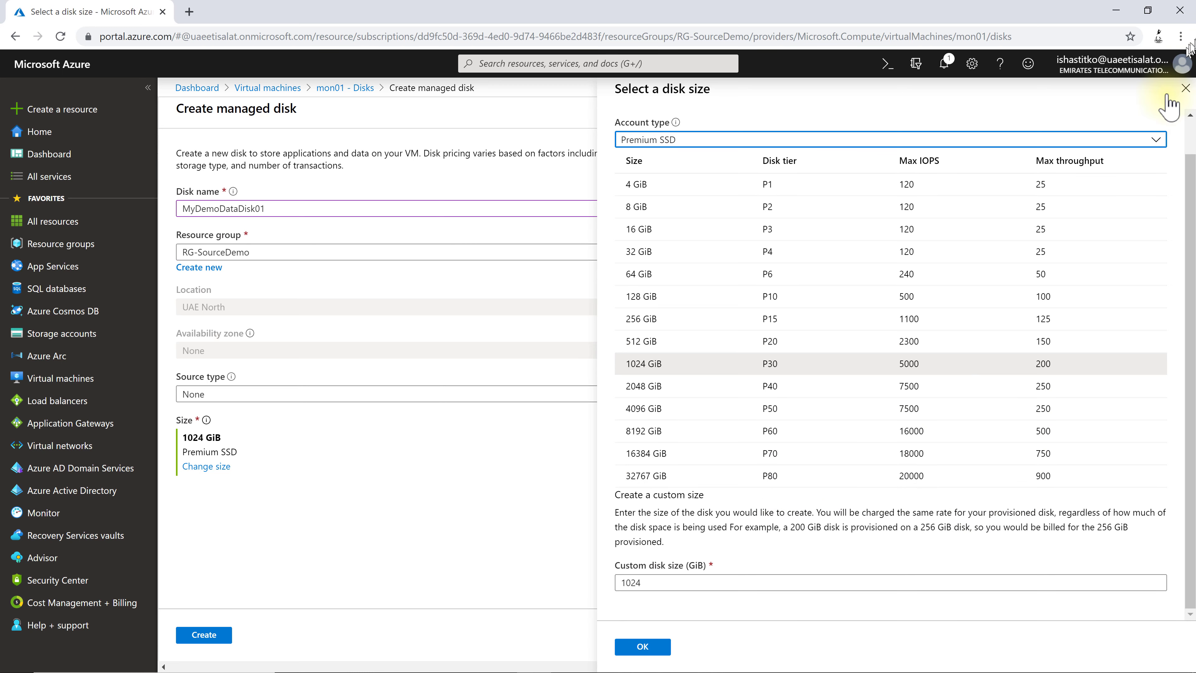
Compare the disk sizes of the Standard HDD and Standard SSD account types, and highlight the note on custom size billing.
click(1157, 141)
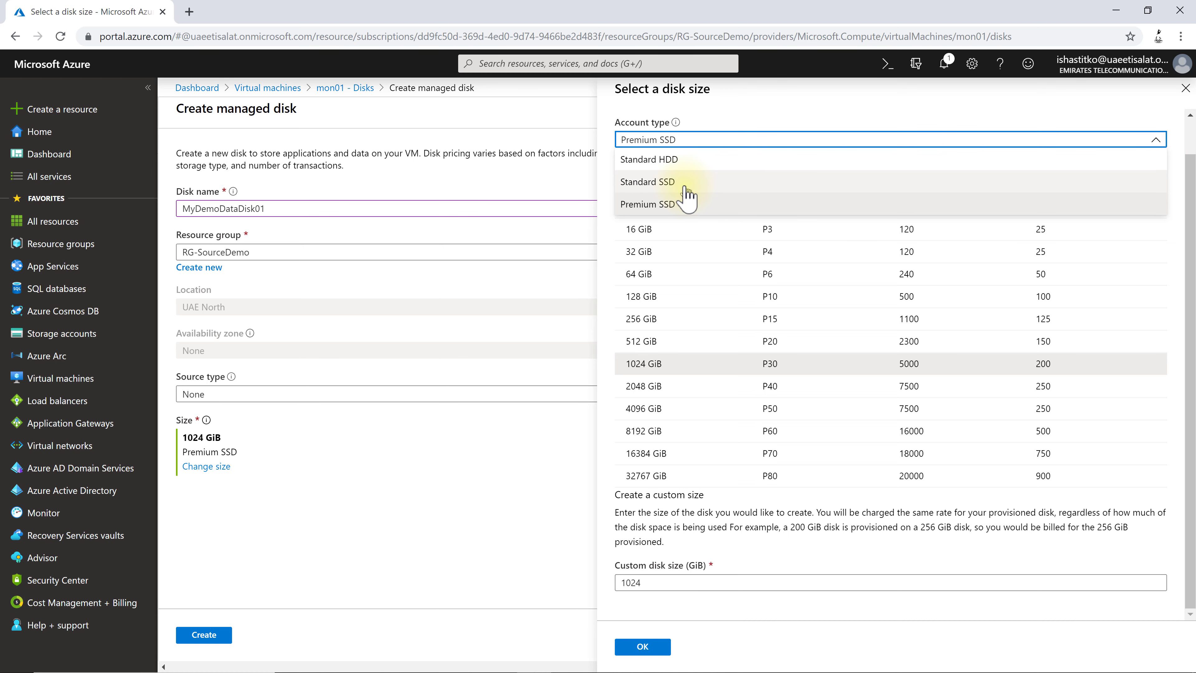
click(704, 162)
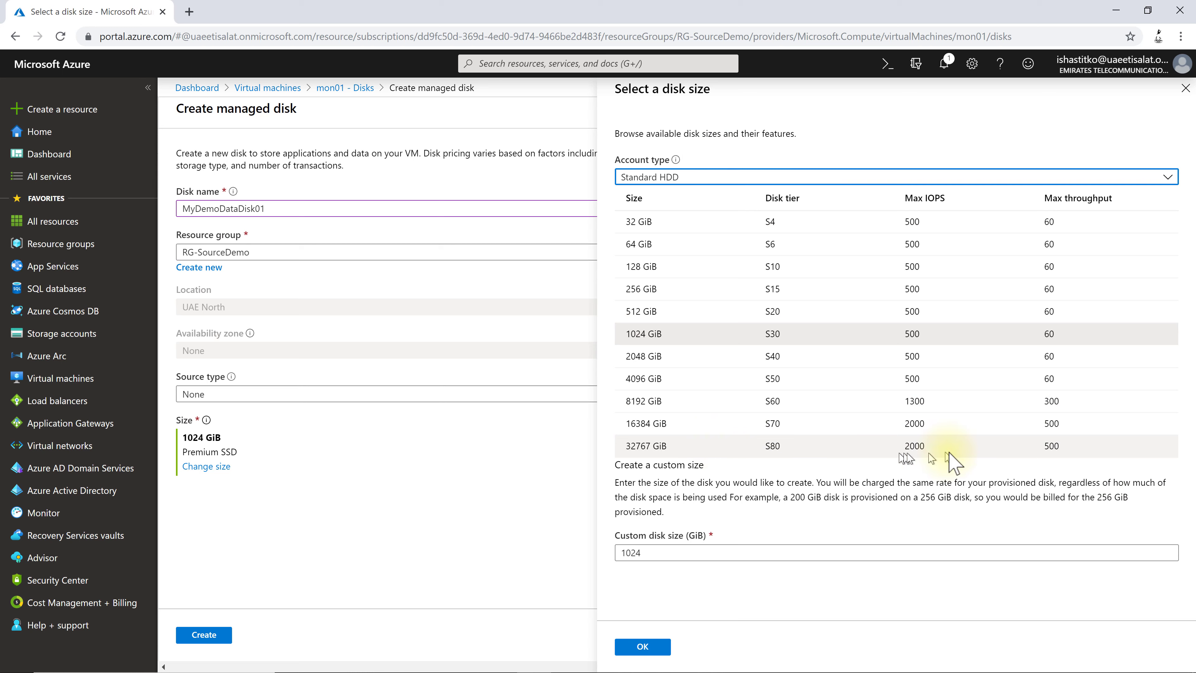
click(1165, 180)
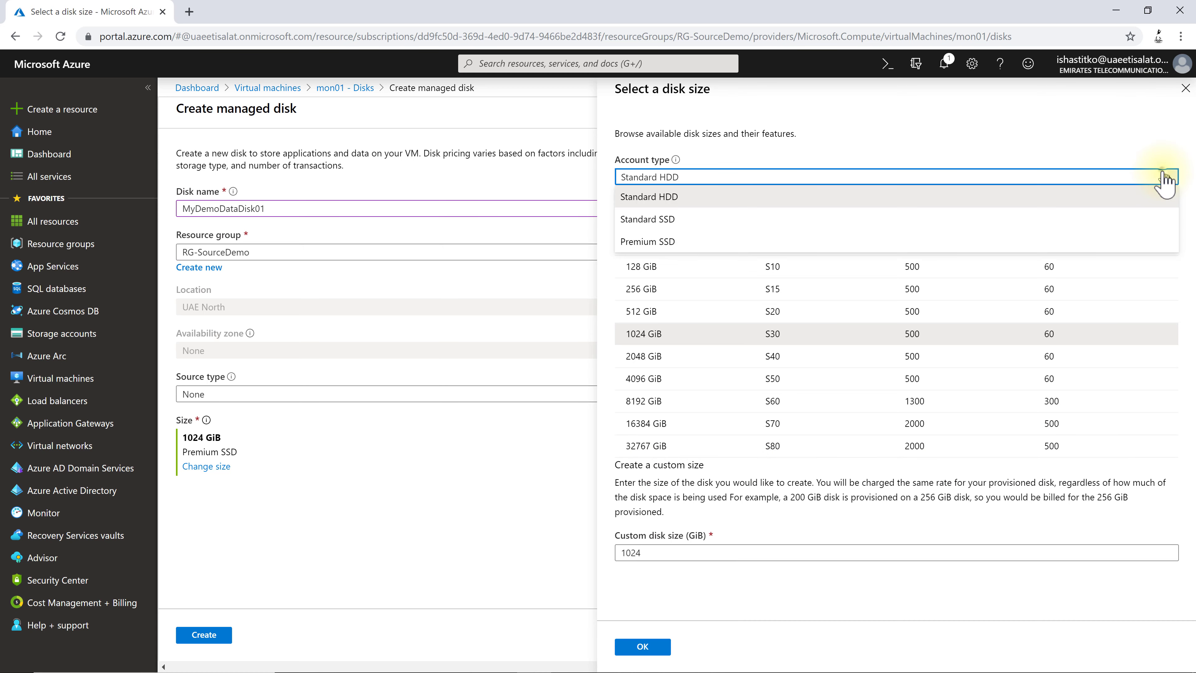
click(802, 230)
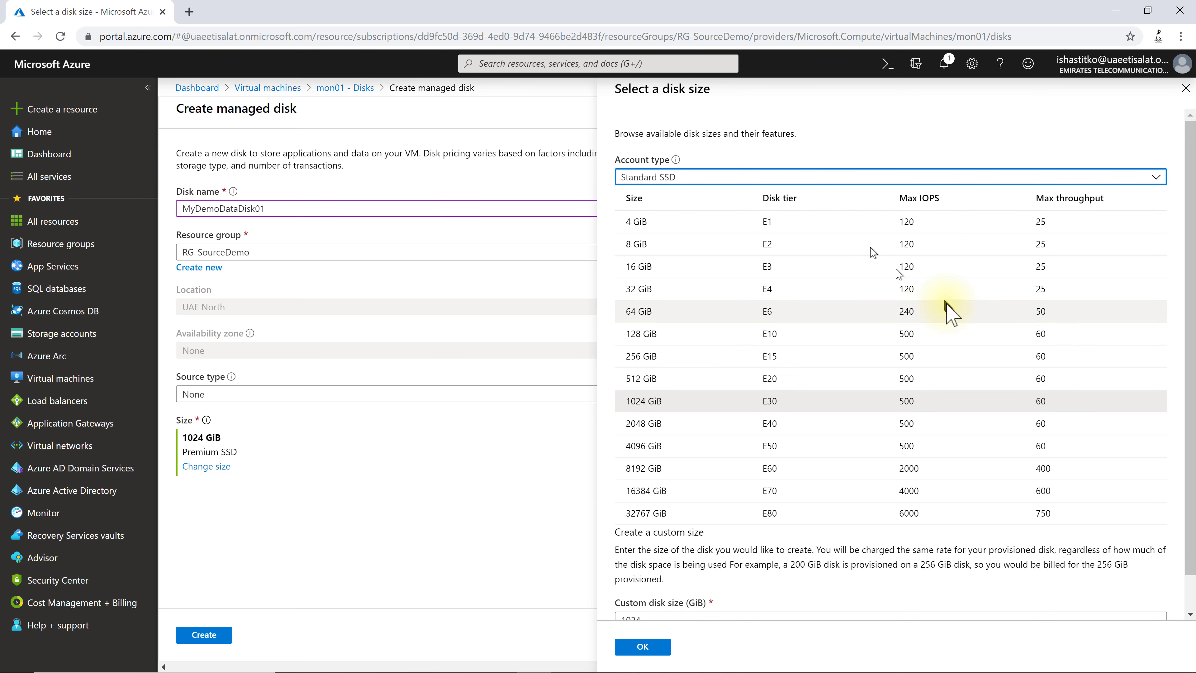
scroll(949, 313, down, 1)
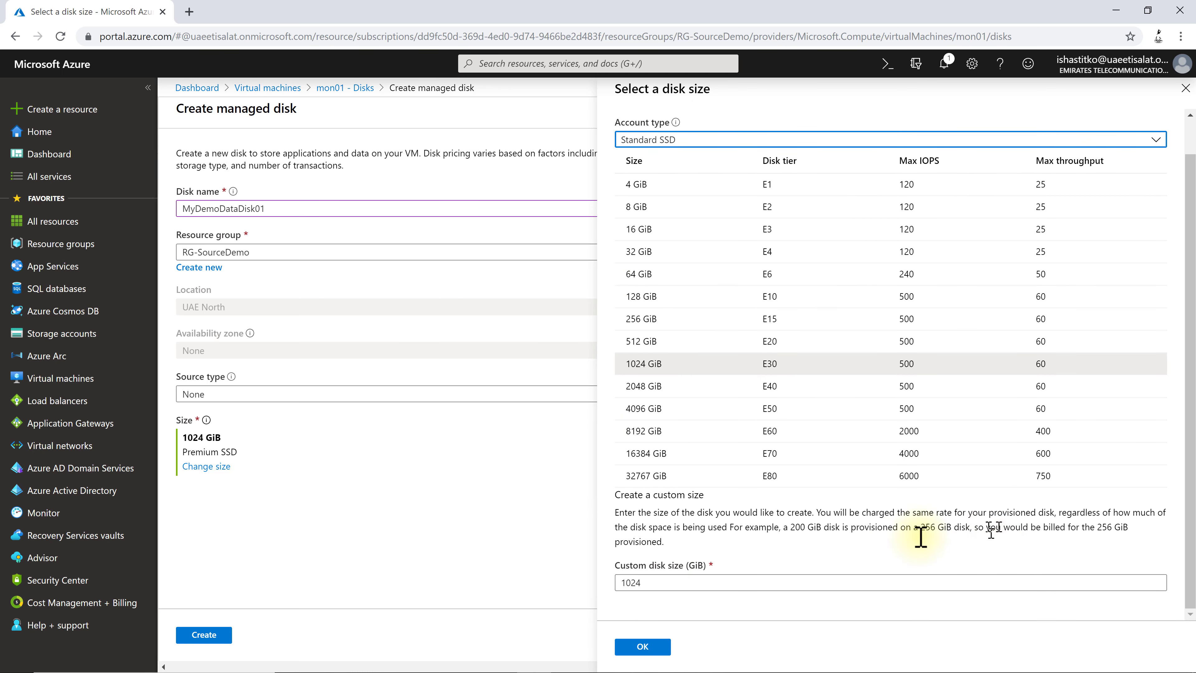
triple_click(628, 514)
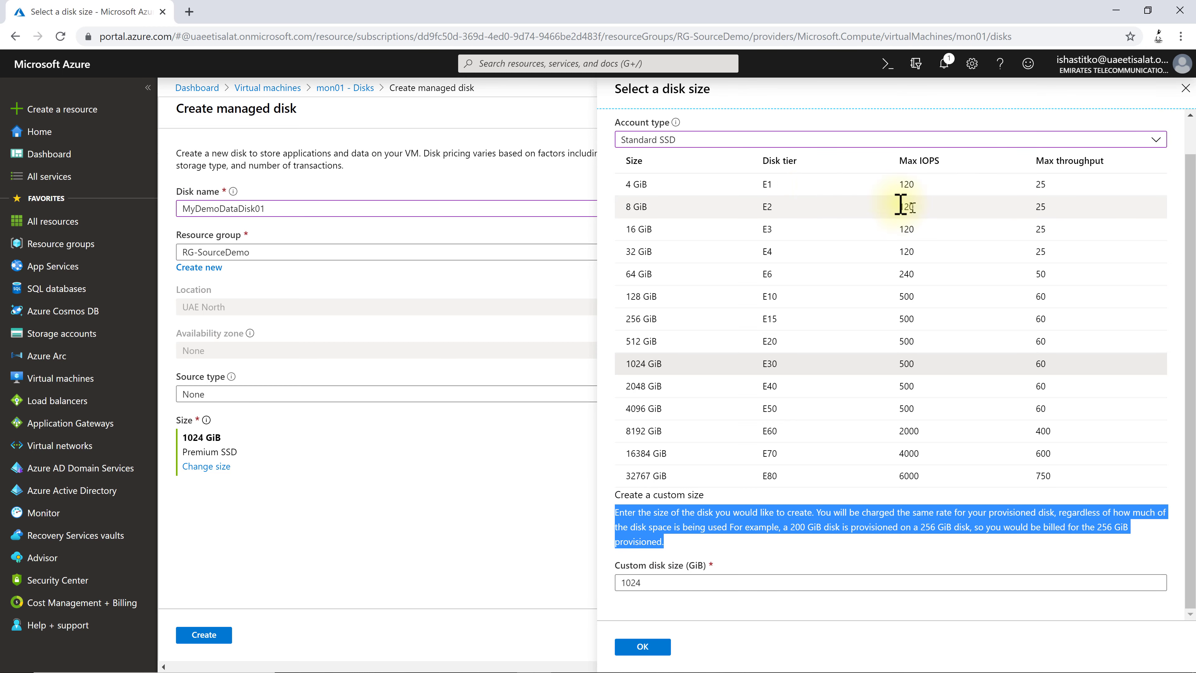
scroll(801, 212, up, 1)
Set the disk to the 32 GiB Standard HDD size and create the managed disk.
click(801, 181)
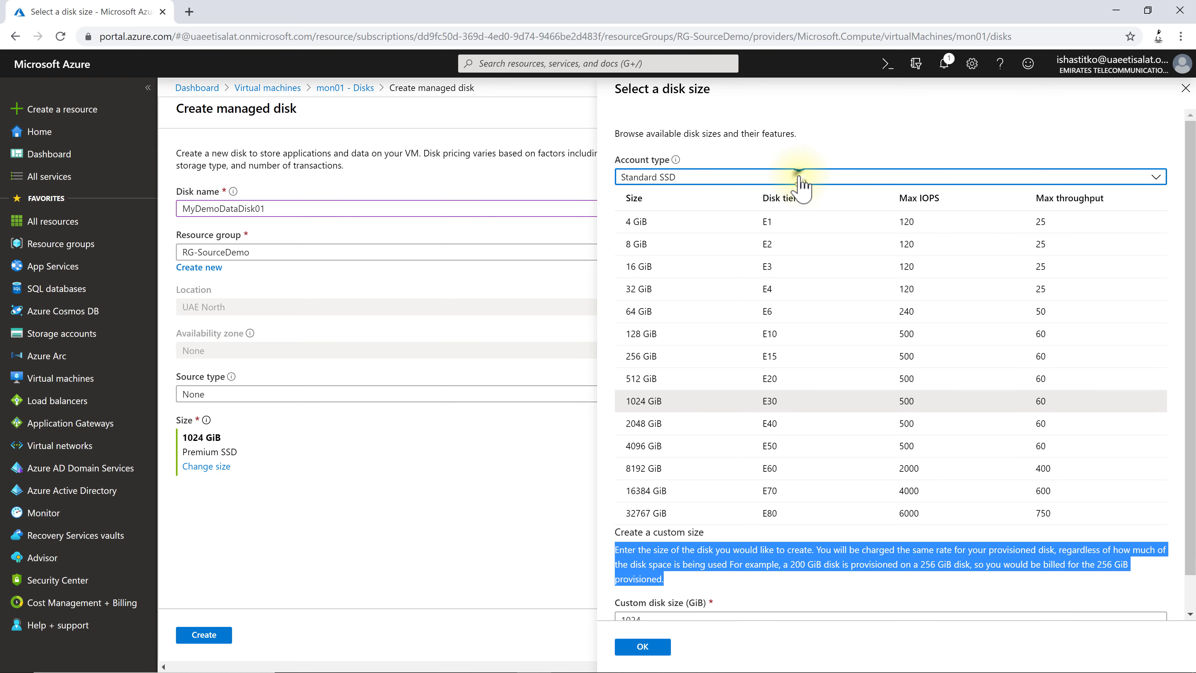
click(737, 196)
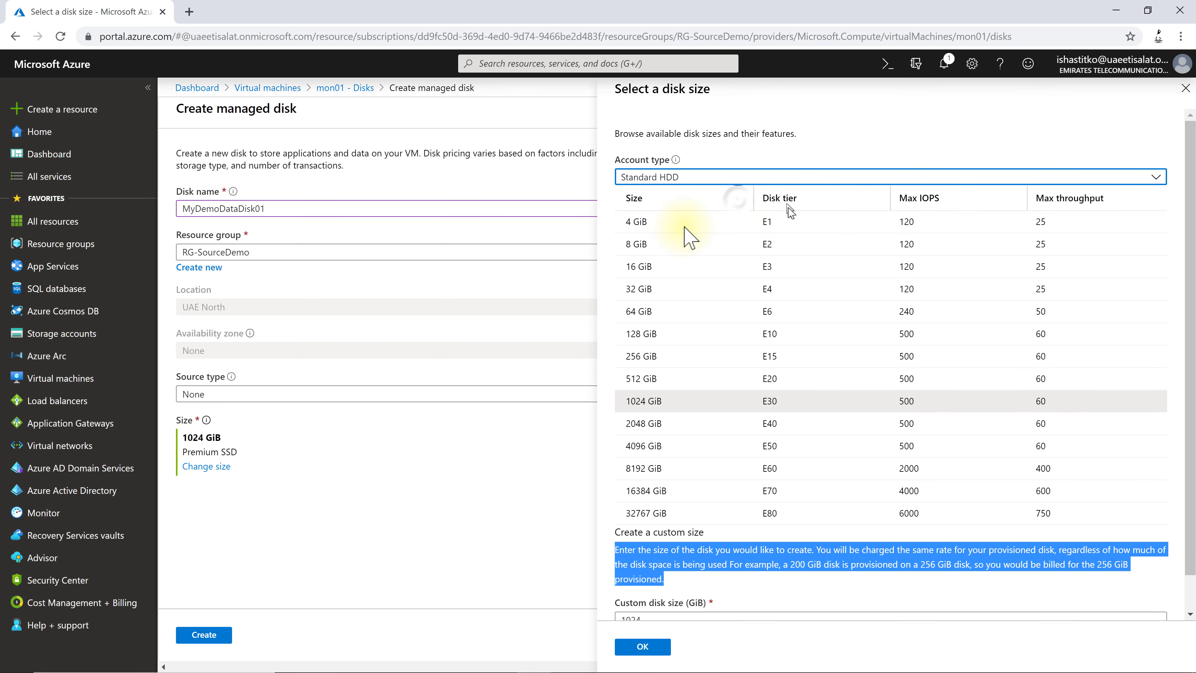
click(676, 225)
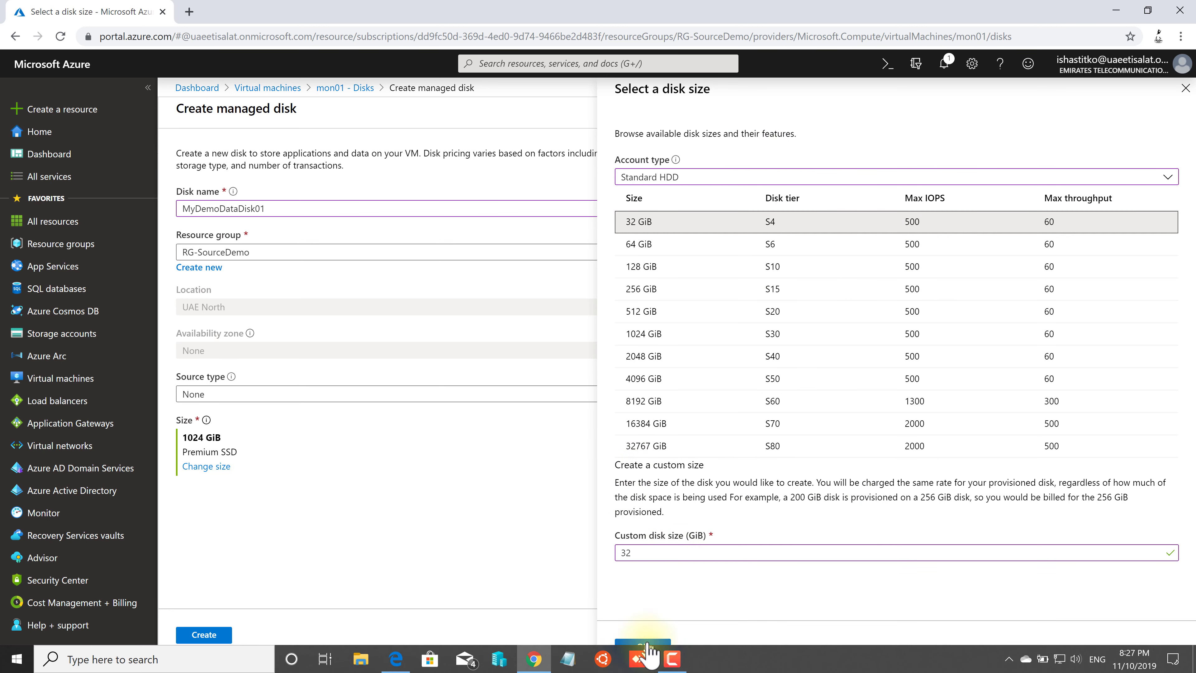
click(643, 647)
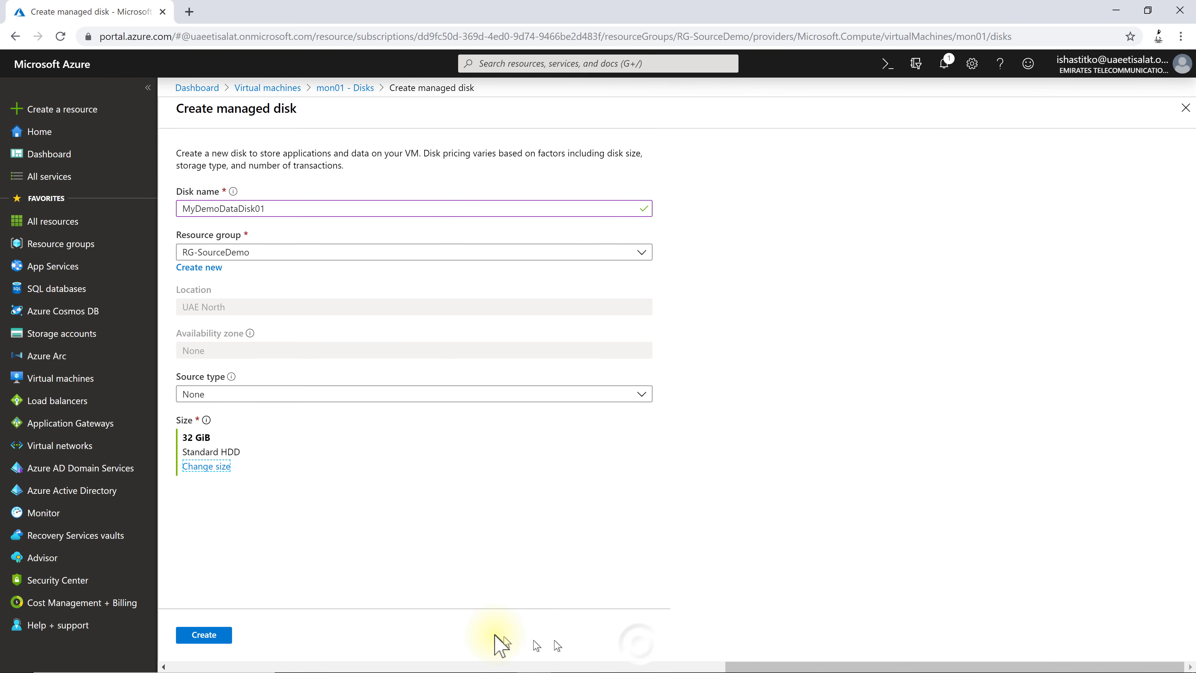
click(221, 640)
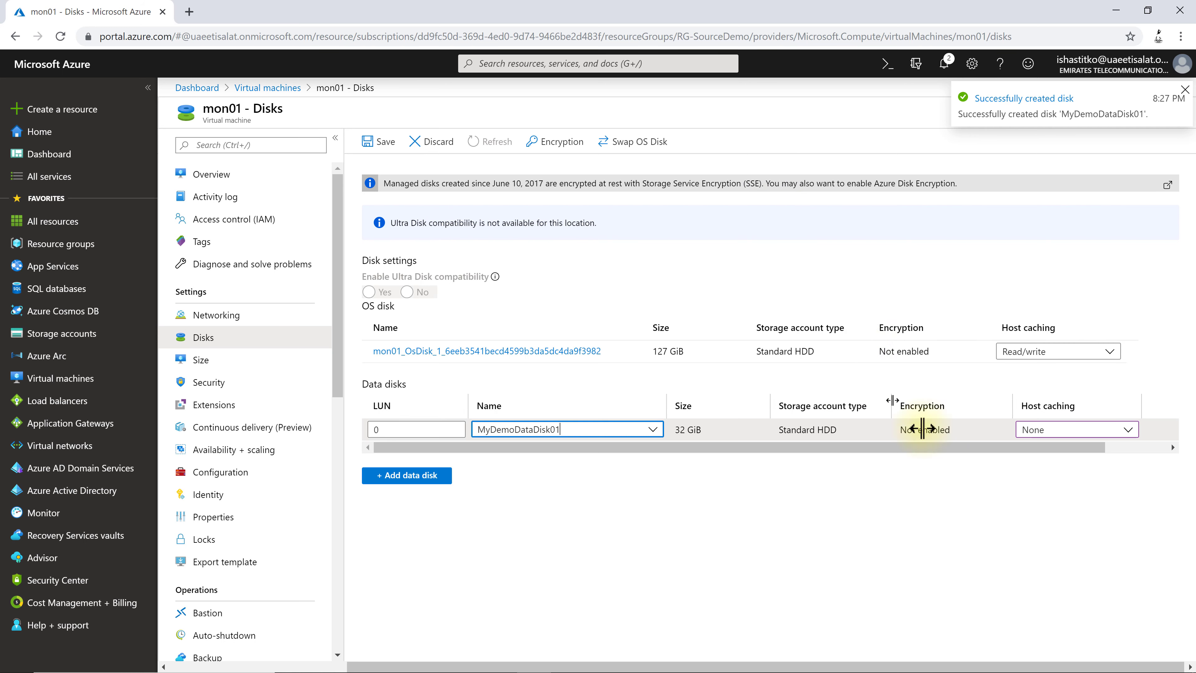
Set the host caching of data disk MyDemoDataDisk01 to Read/write and save the disk changes of mon01.
click(1114, 448)
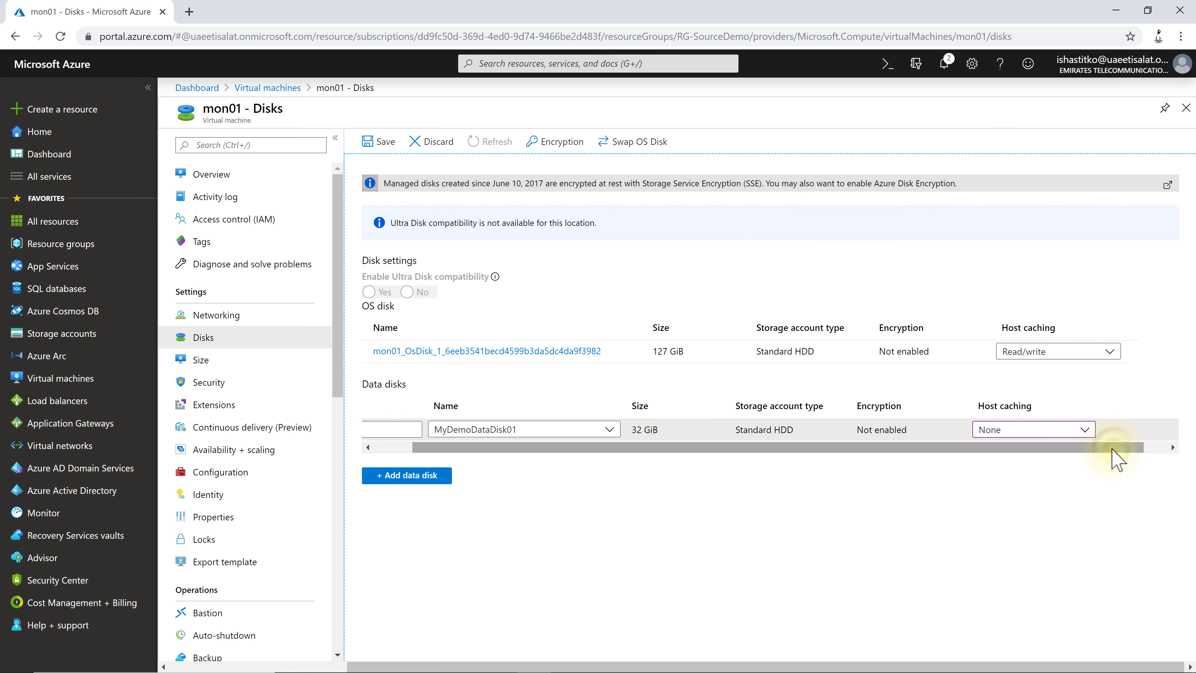
click(1089, 433)
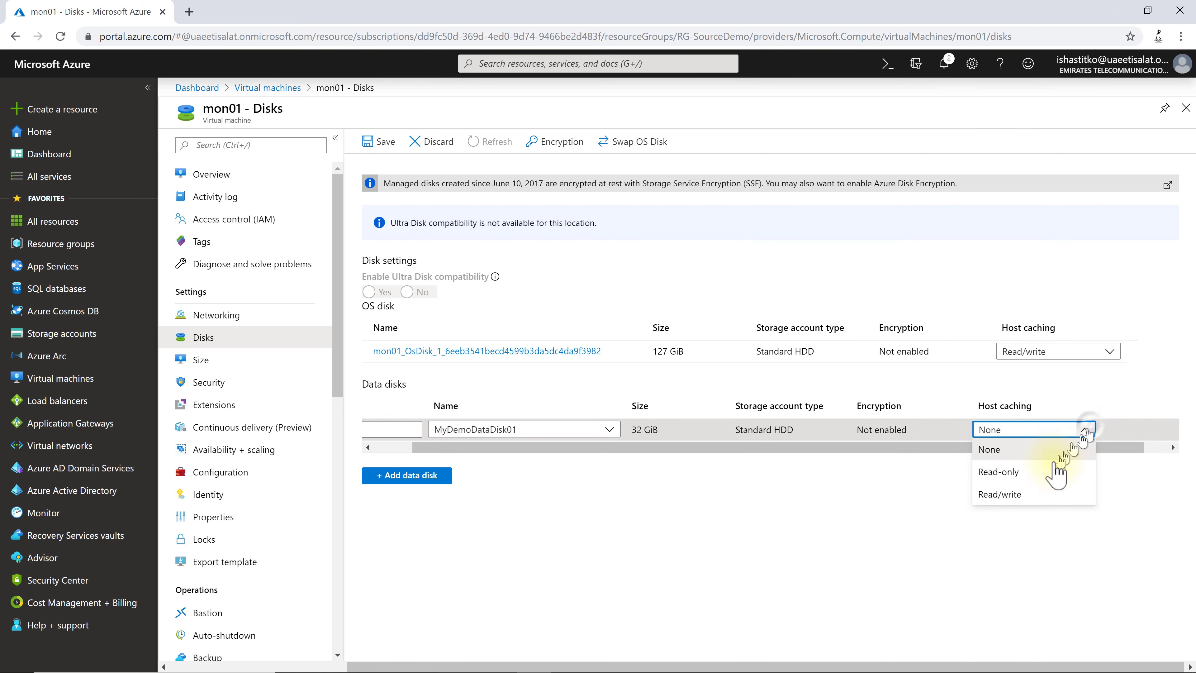
click(1040, 494)
drag(930, 447, 890, 448)
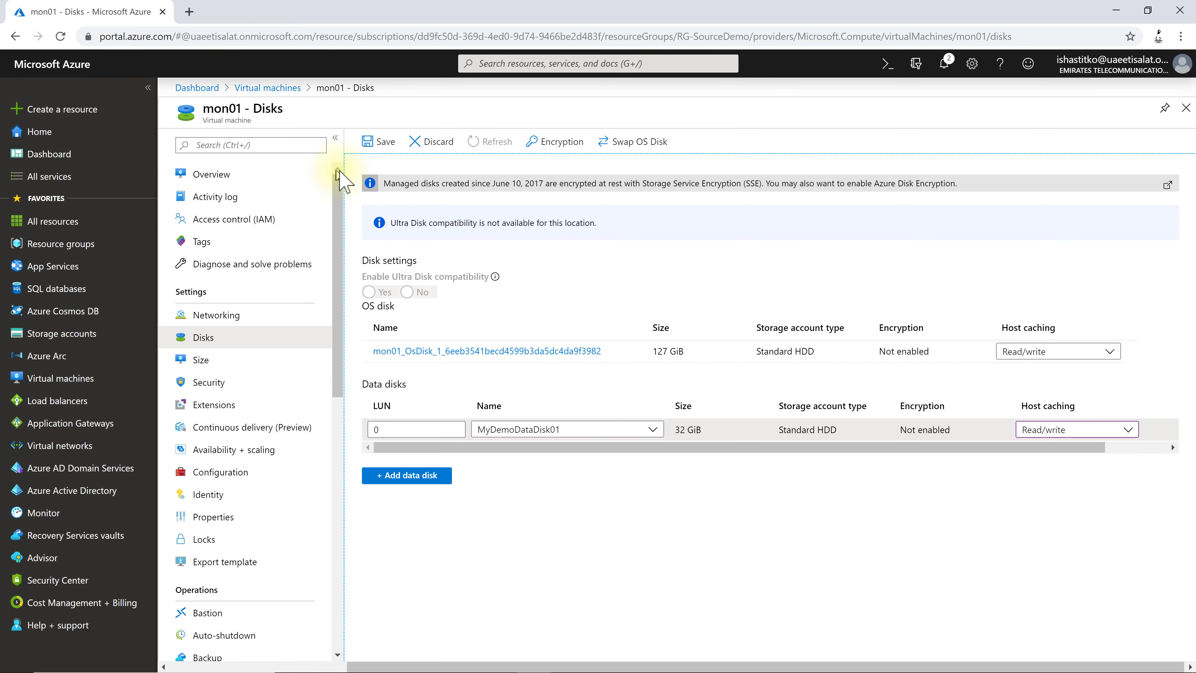
click(394, 155)
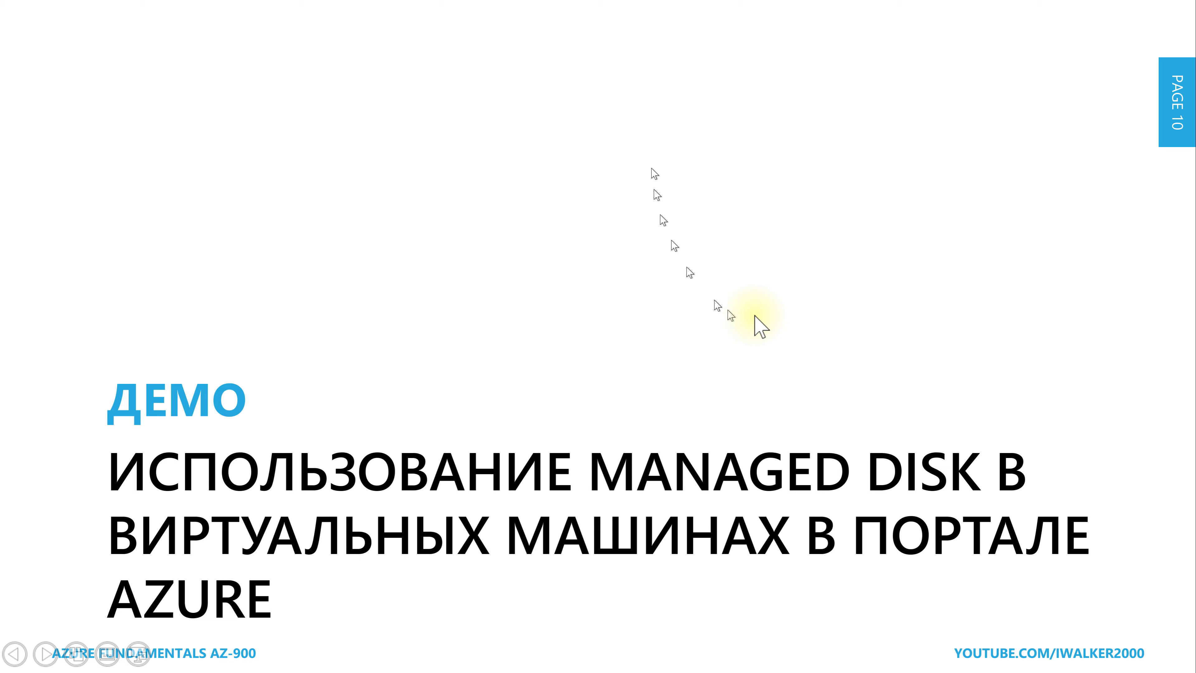
click(771, 315)
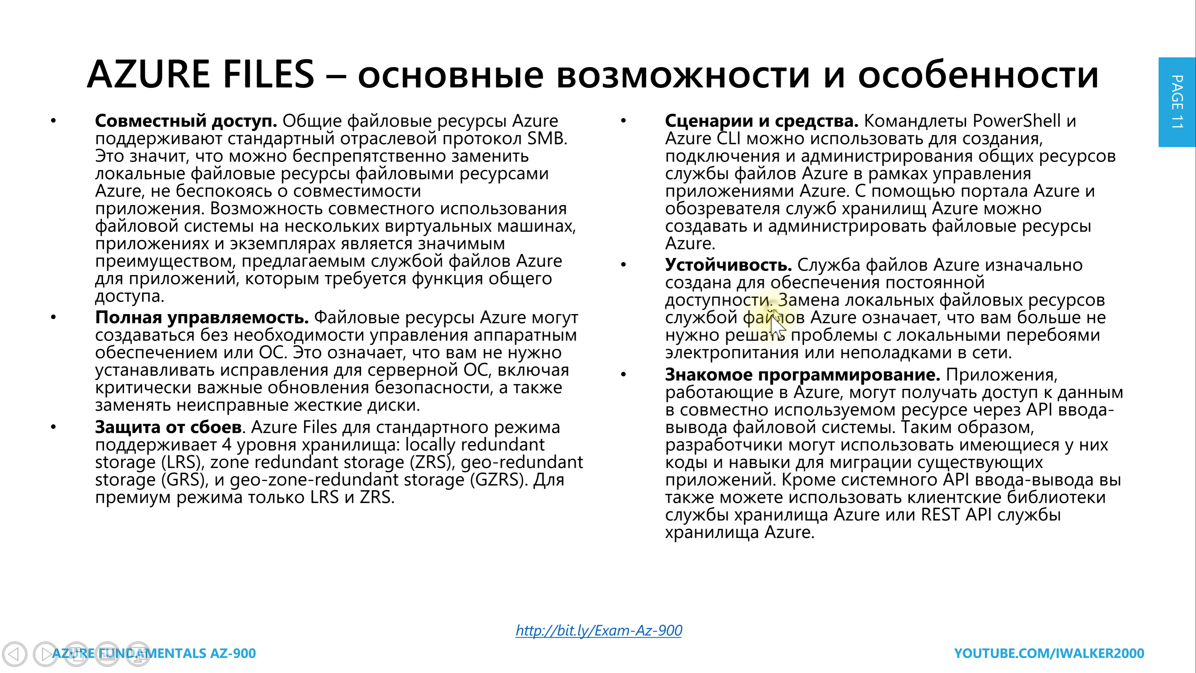
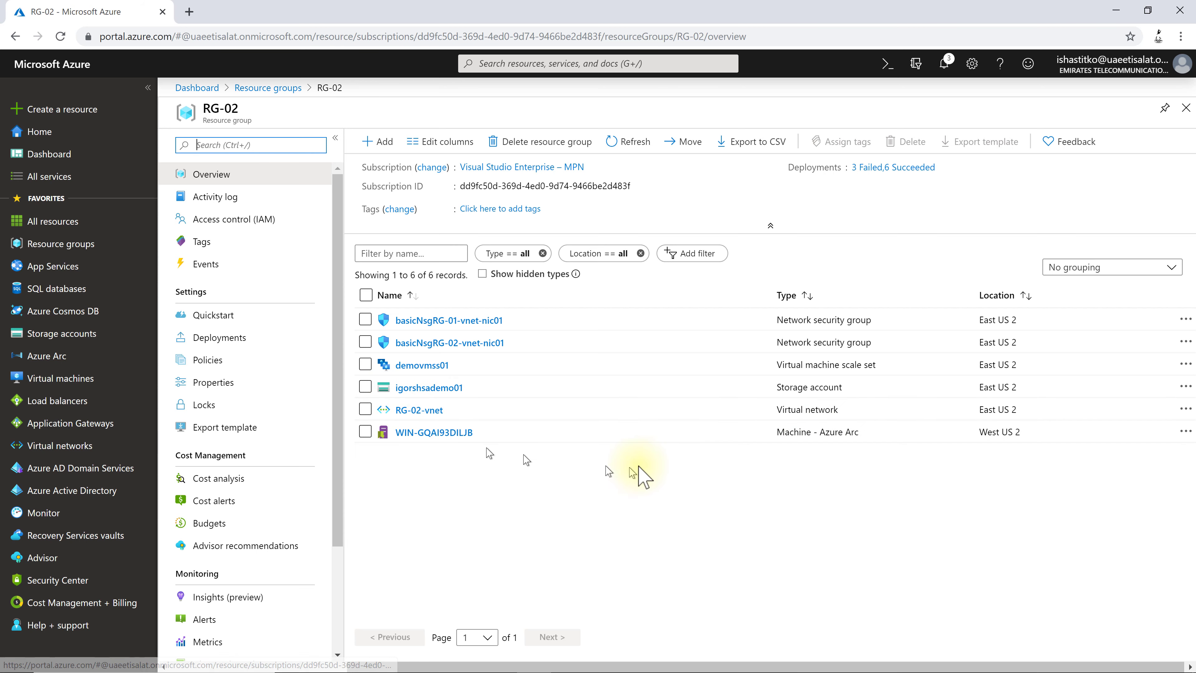
View the overview and policies of the Azure Arc machine in RG-02, and return to the resource group.
click(448, 435)
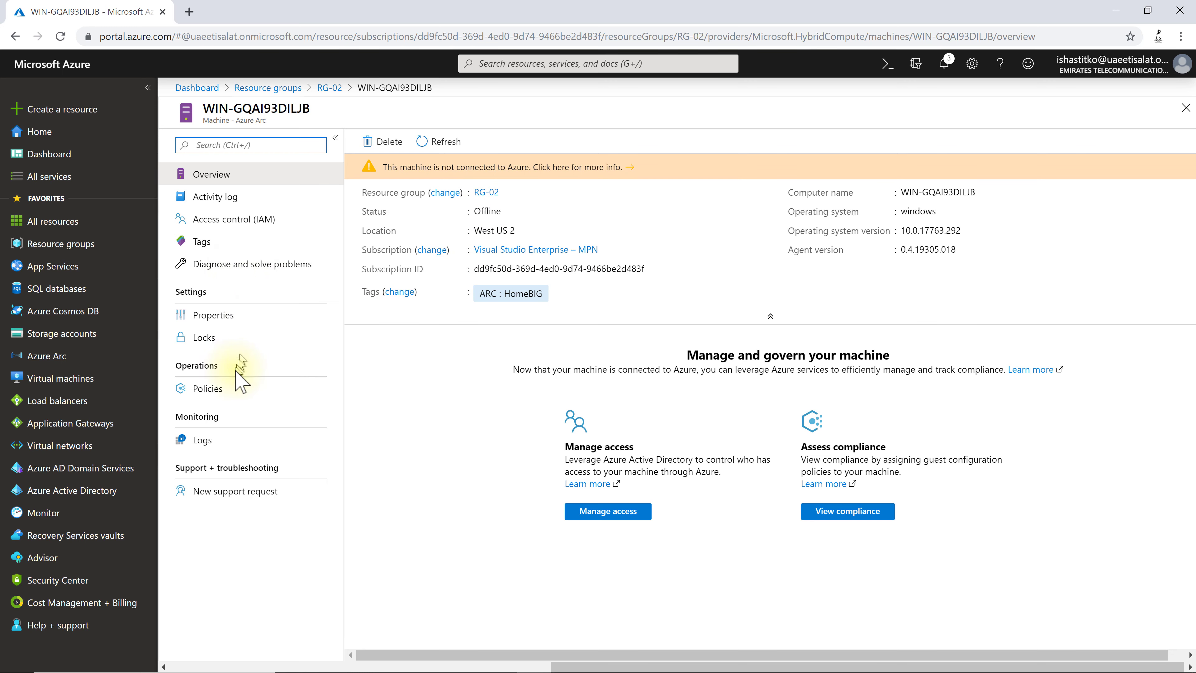
click(232, 391)
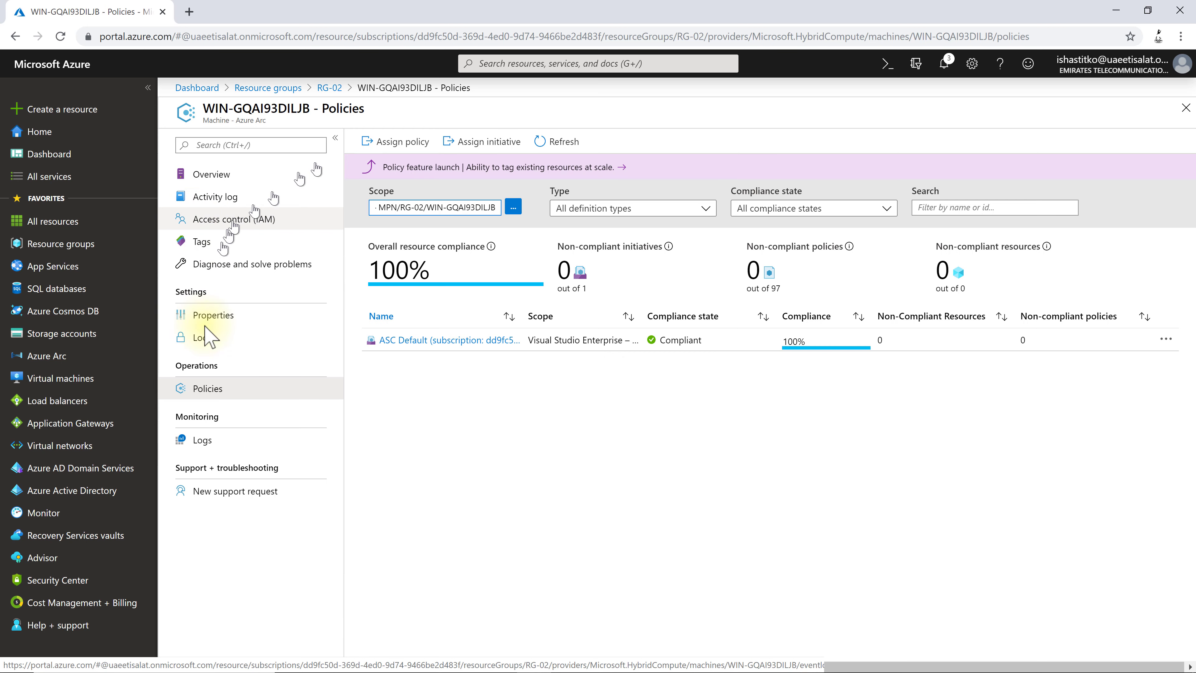
click(324, 88)
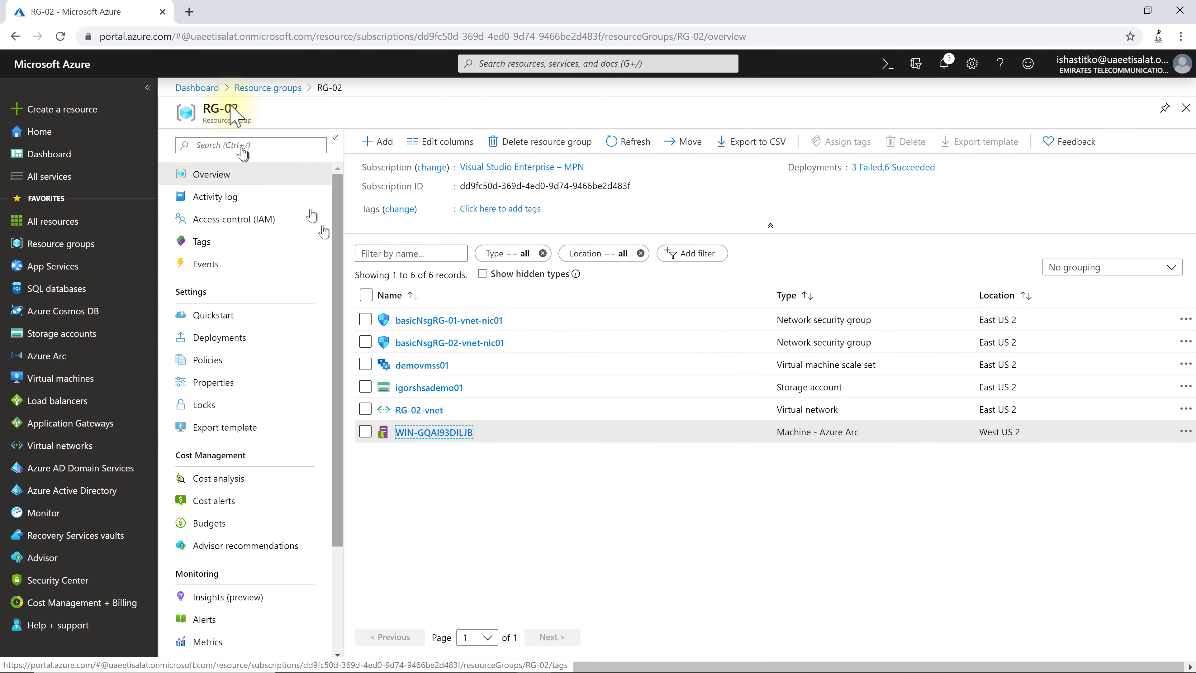
Add a resource to RG-02 by searching the marketplace for Storage account, and start creating it.
click(375, 150)
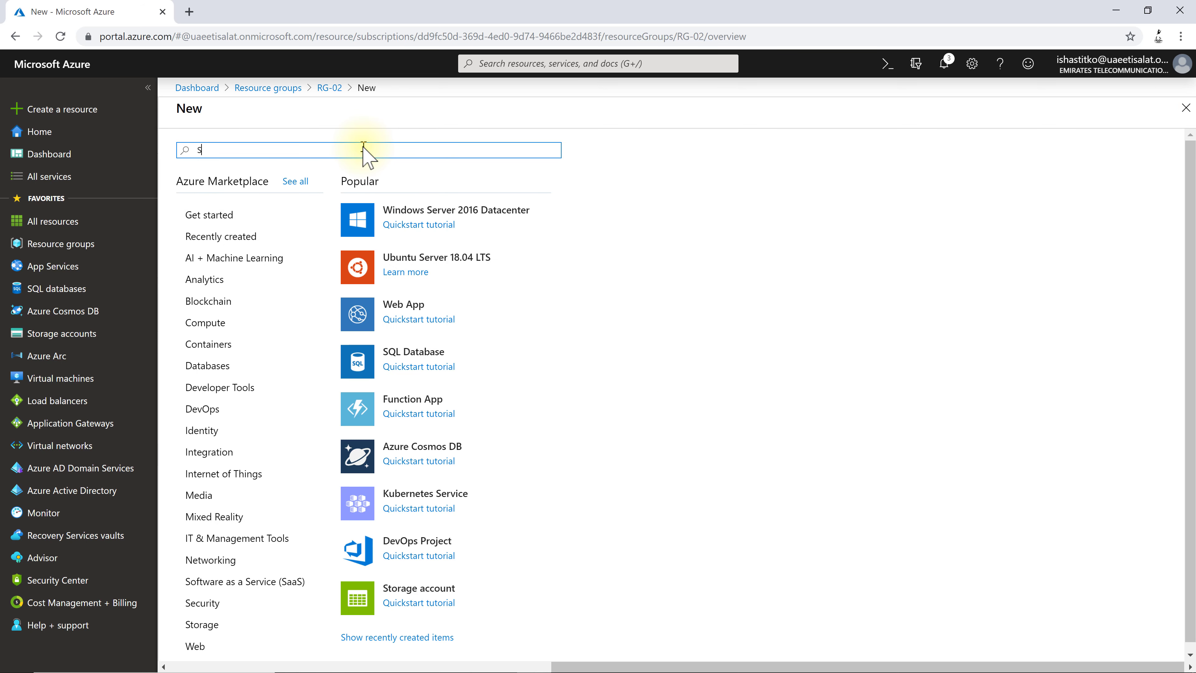
text(ra)
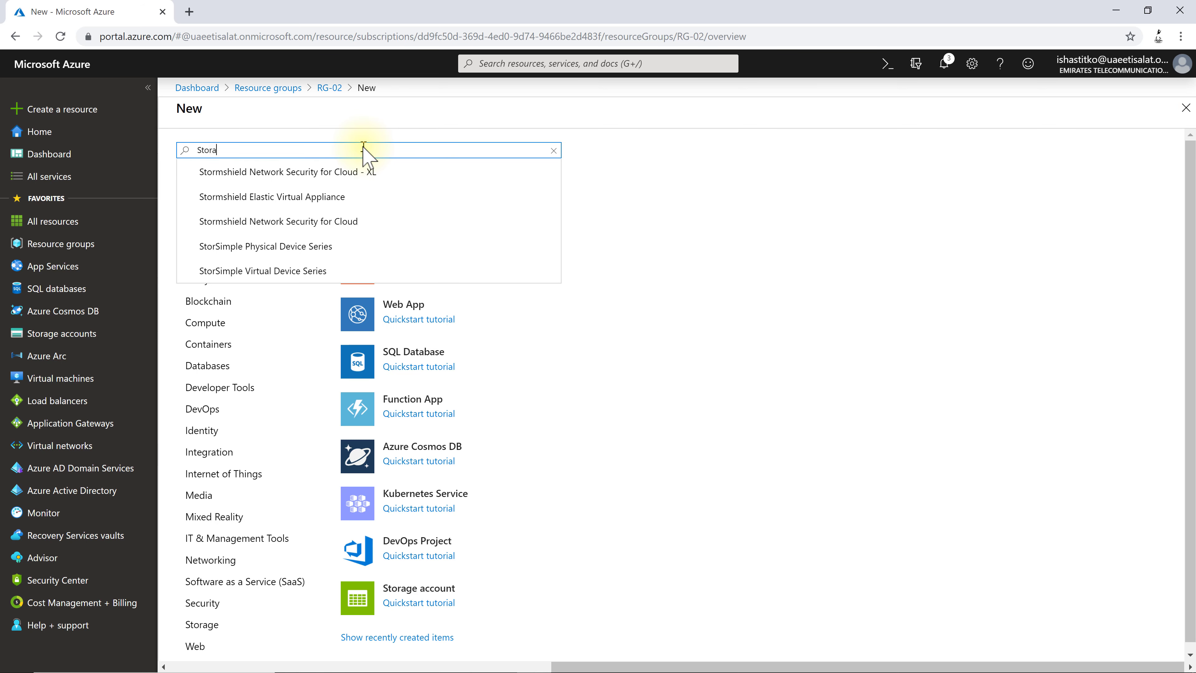
text(ge a)
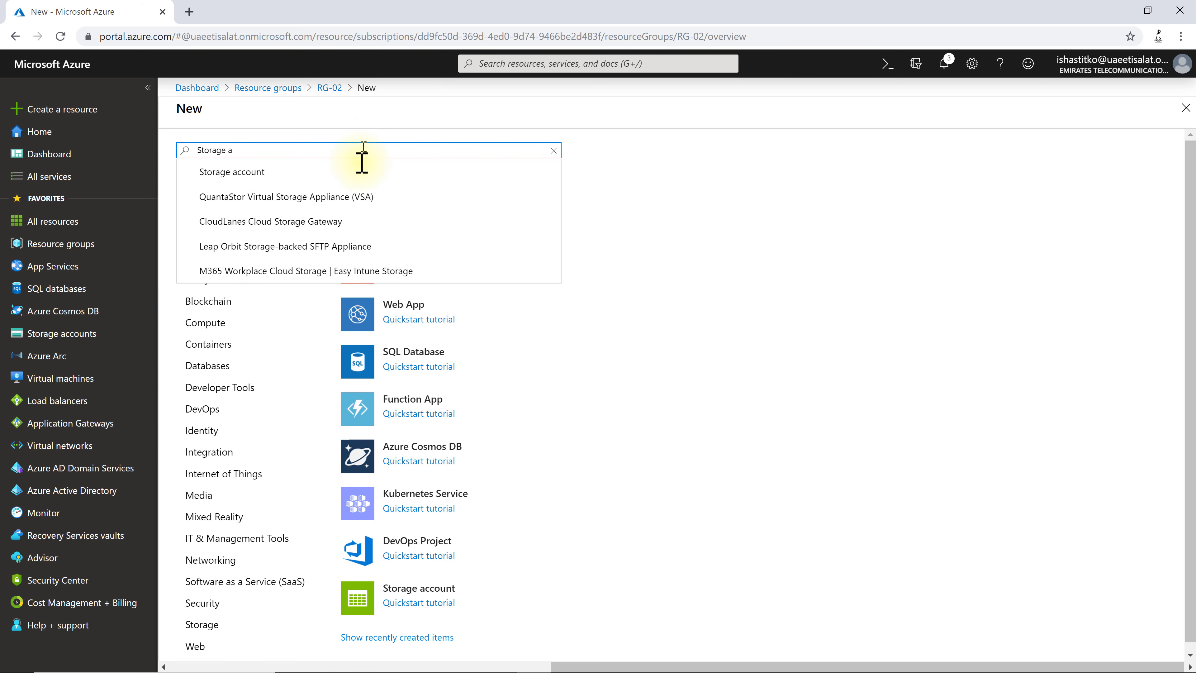
click(351, 178)
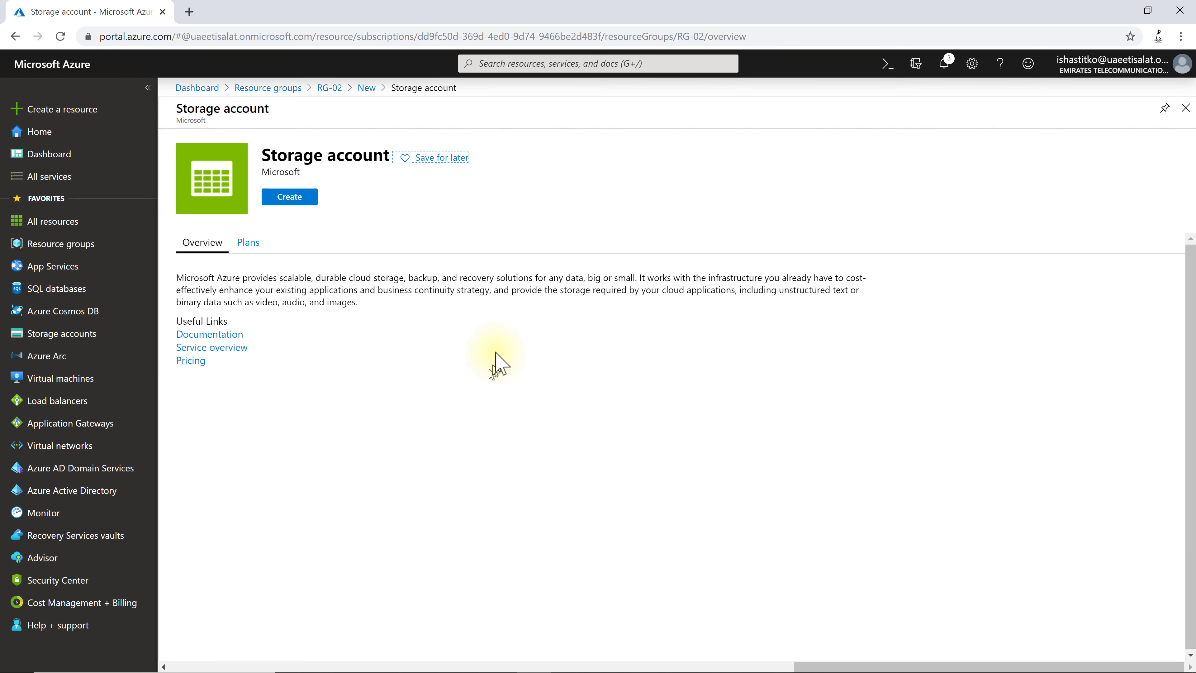
click(289, 197)
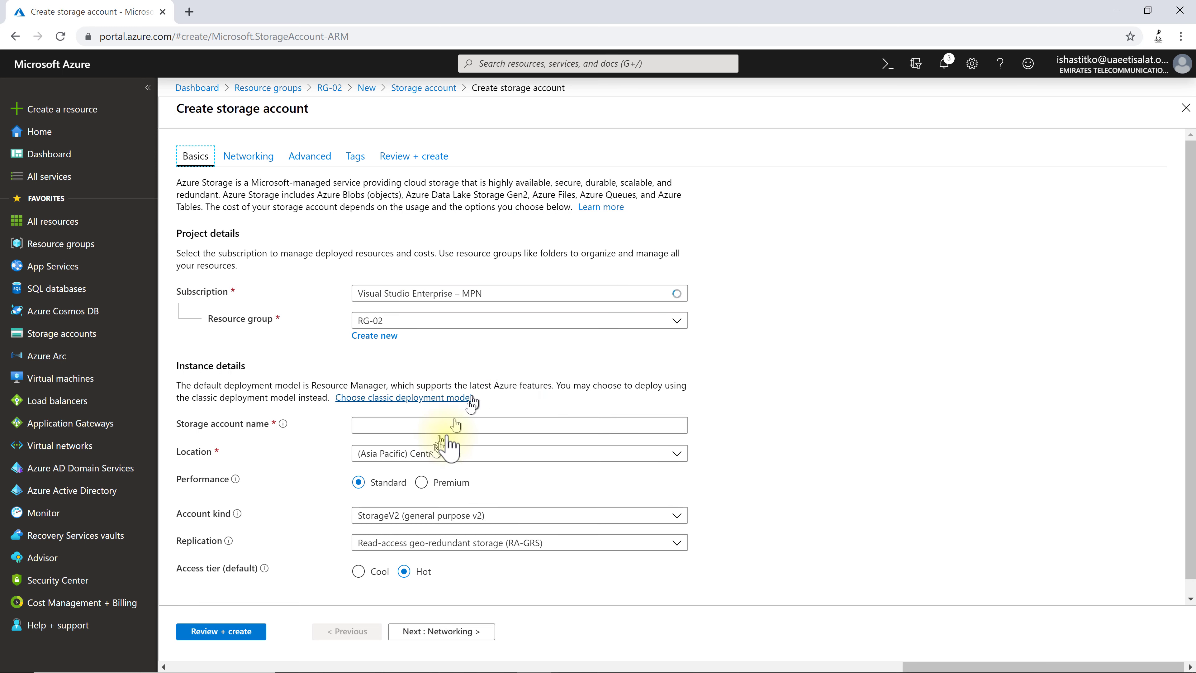
Name the storage account az900demostorage01 and set its location to (US) West US 2.
click(454, 424)
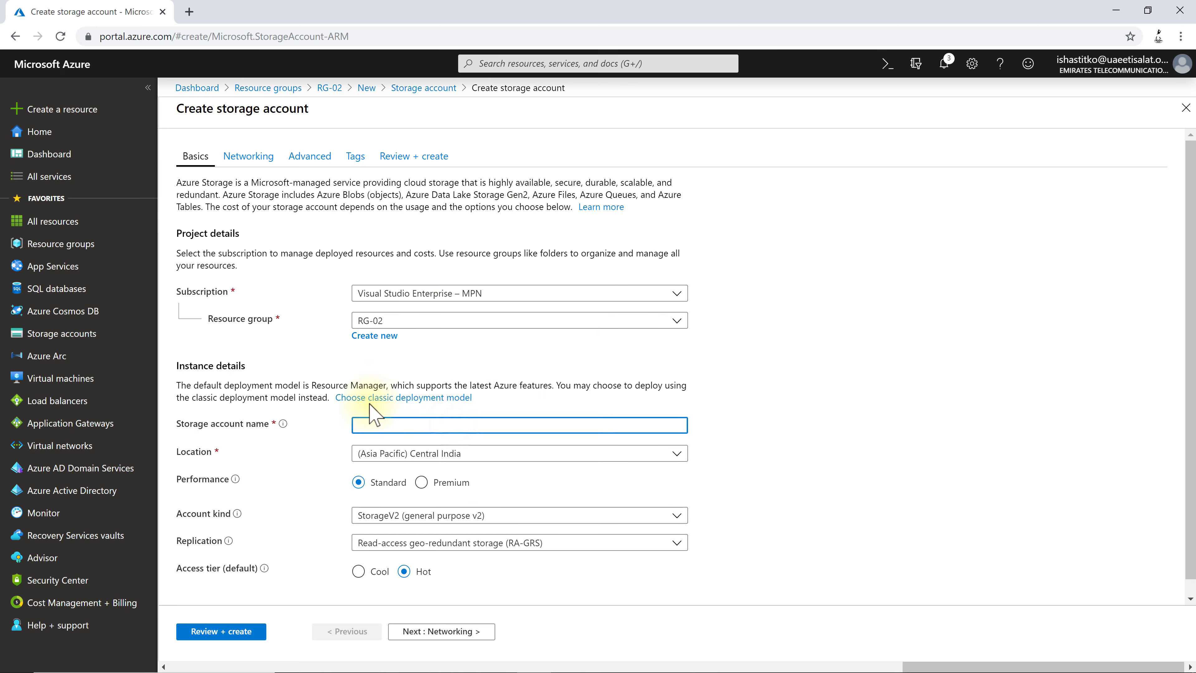
text(AZ900demos)
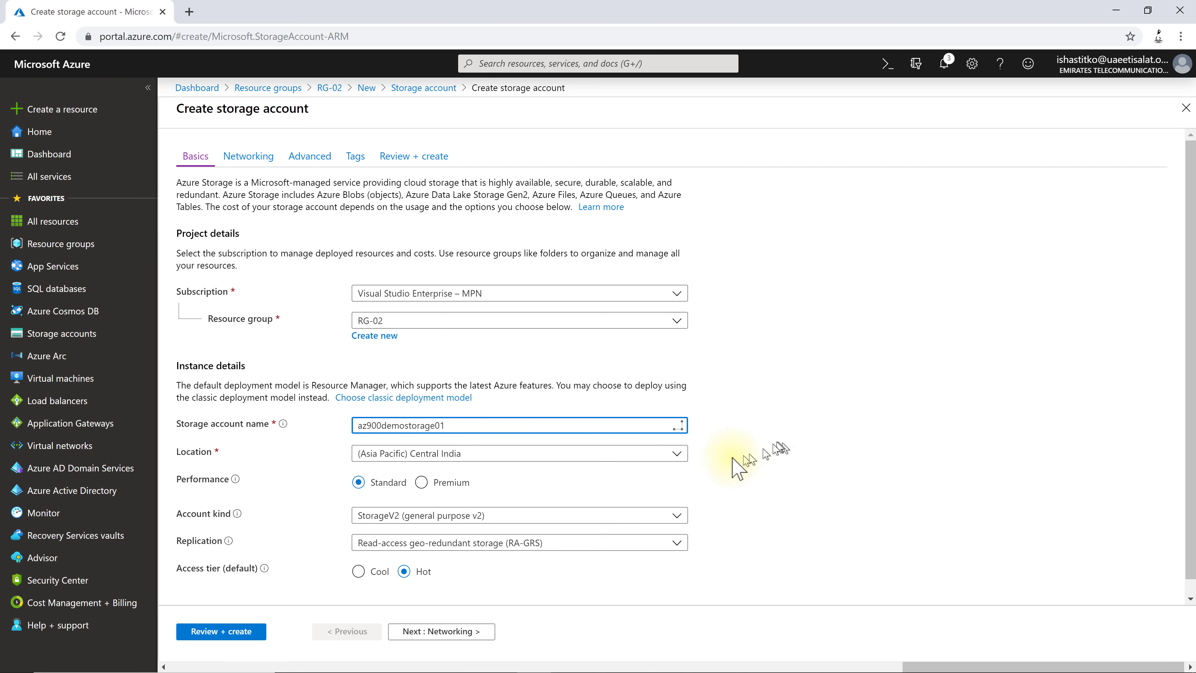
click(665, 452)
click(696, 457)
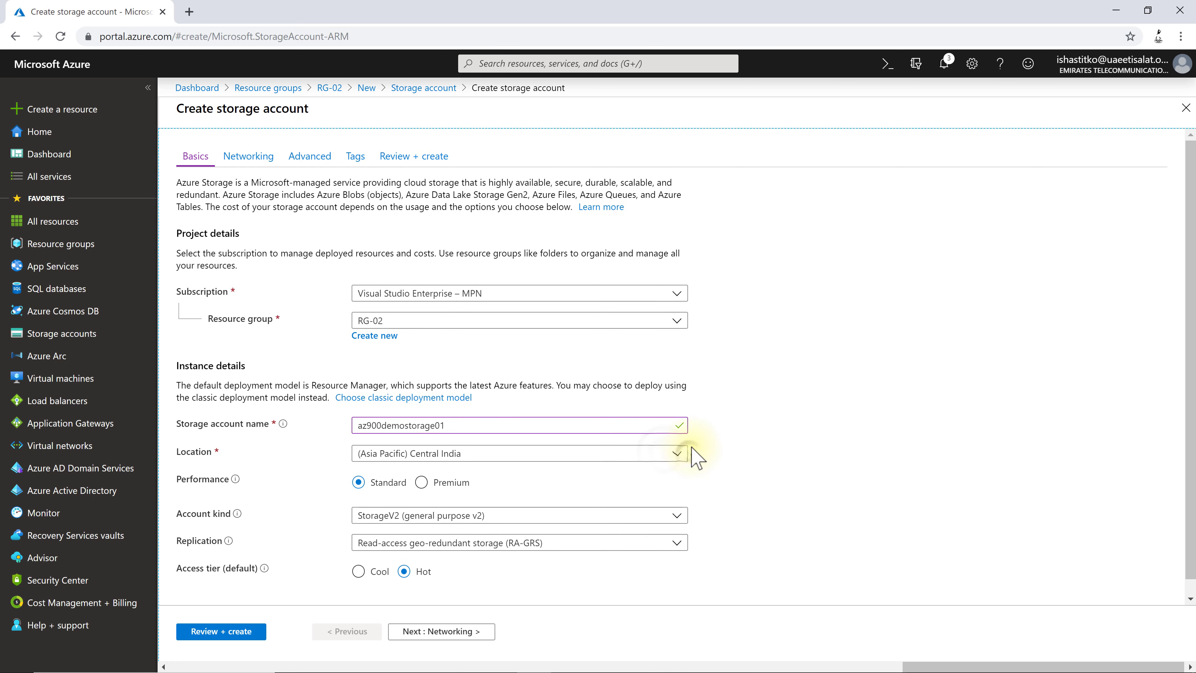
click(678, 455)
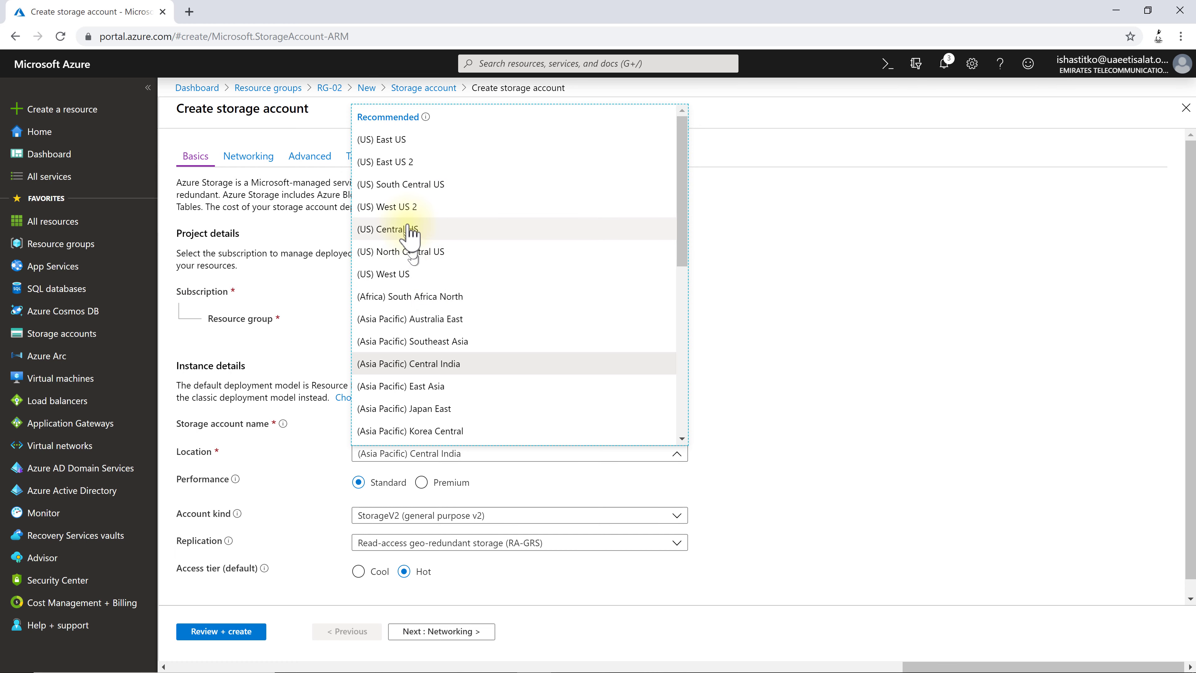
key(Escape)
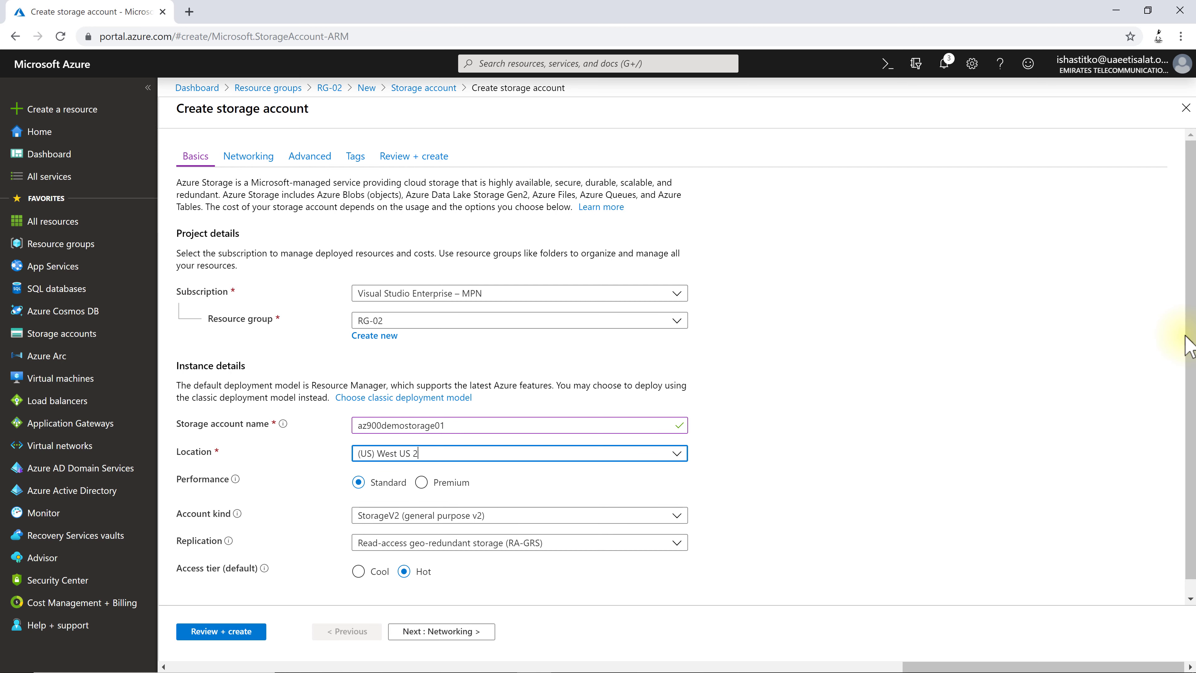
drag(1189, 346, 1189, 363)
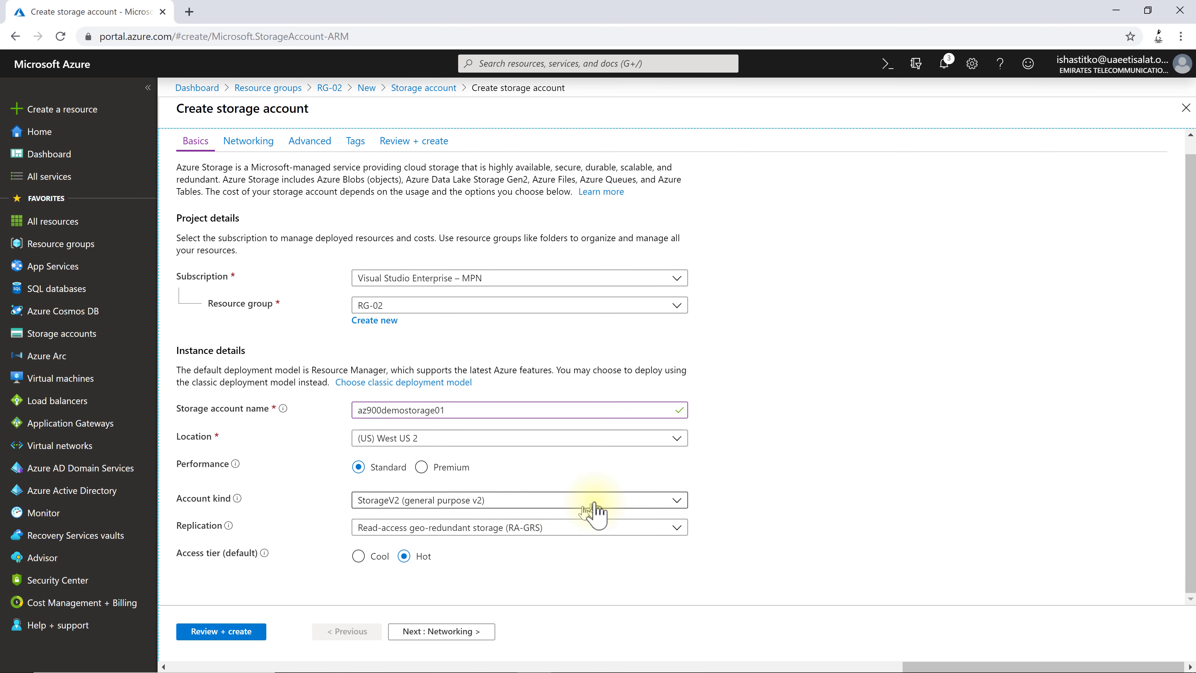
Keep the account kind StorageV2 (general purpose v2) and set the replication to Locally-redundant storage (LRS).
click(518, 515)
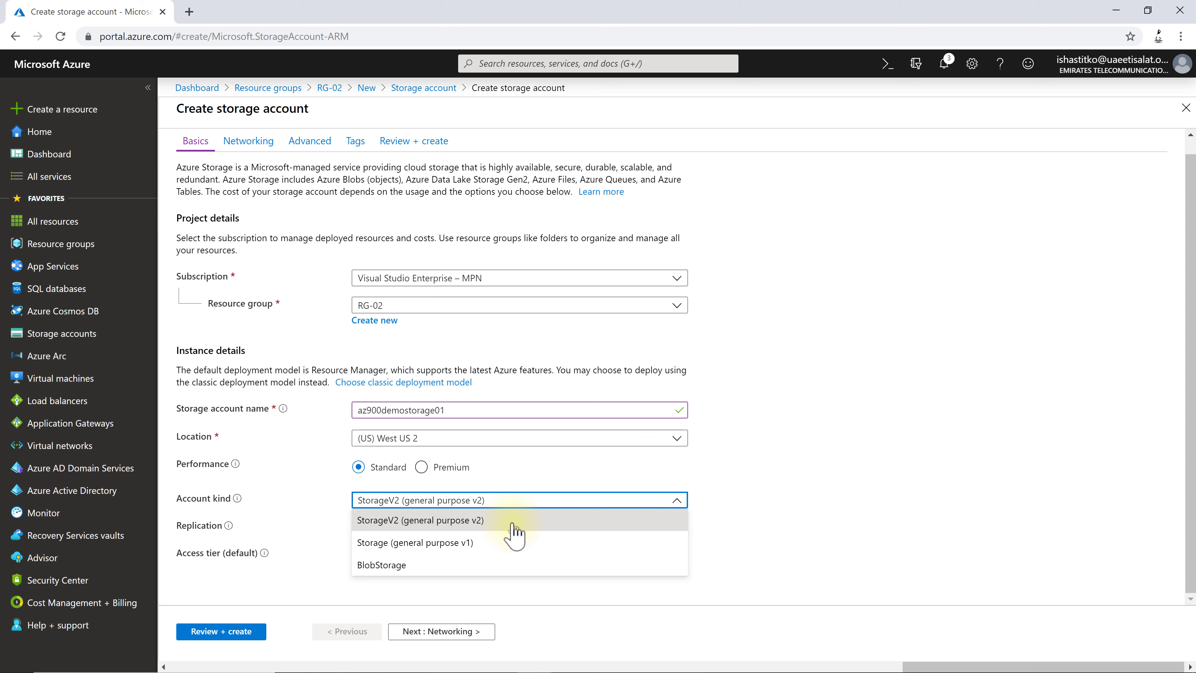
click(514, 523)
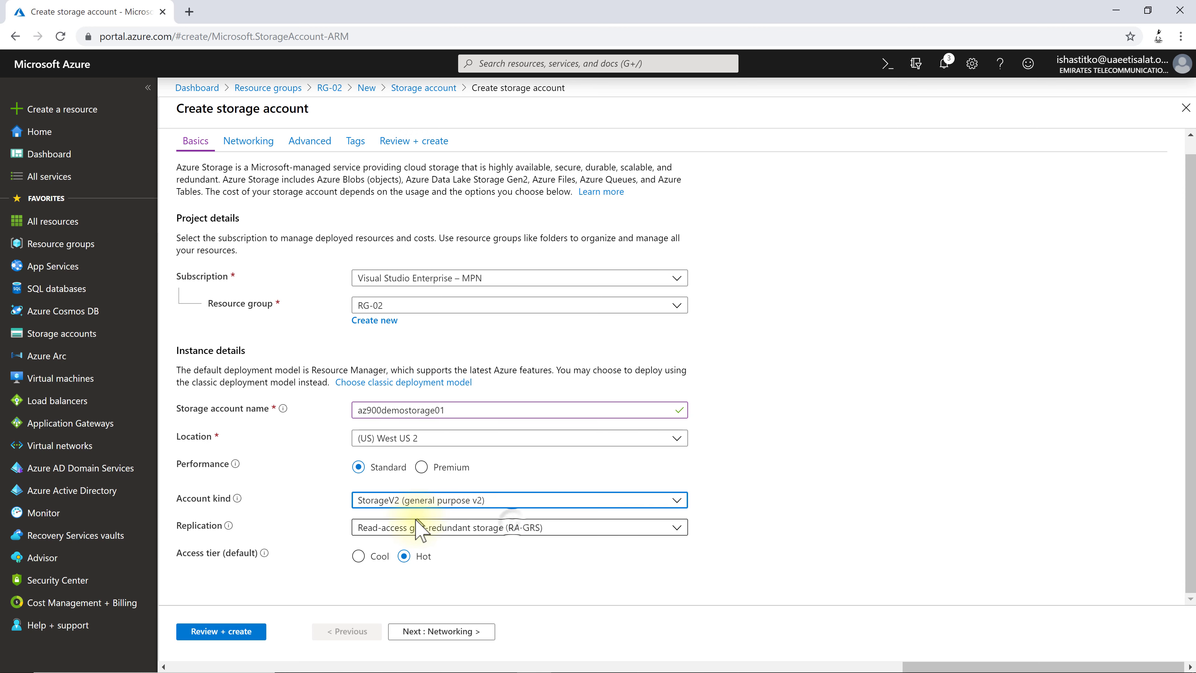
click(505, 532)
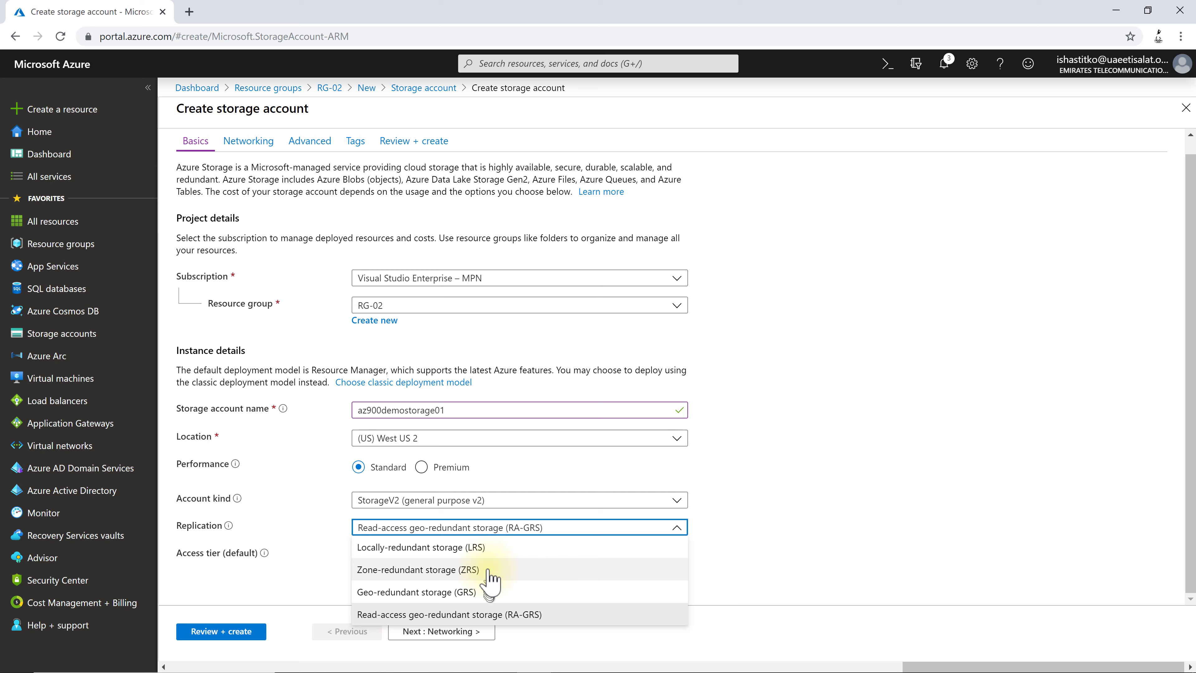
click(493, 551)
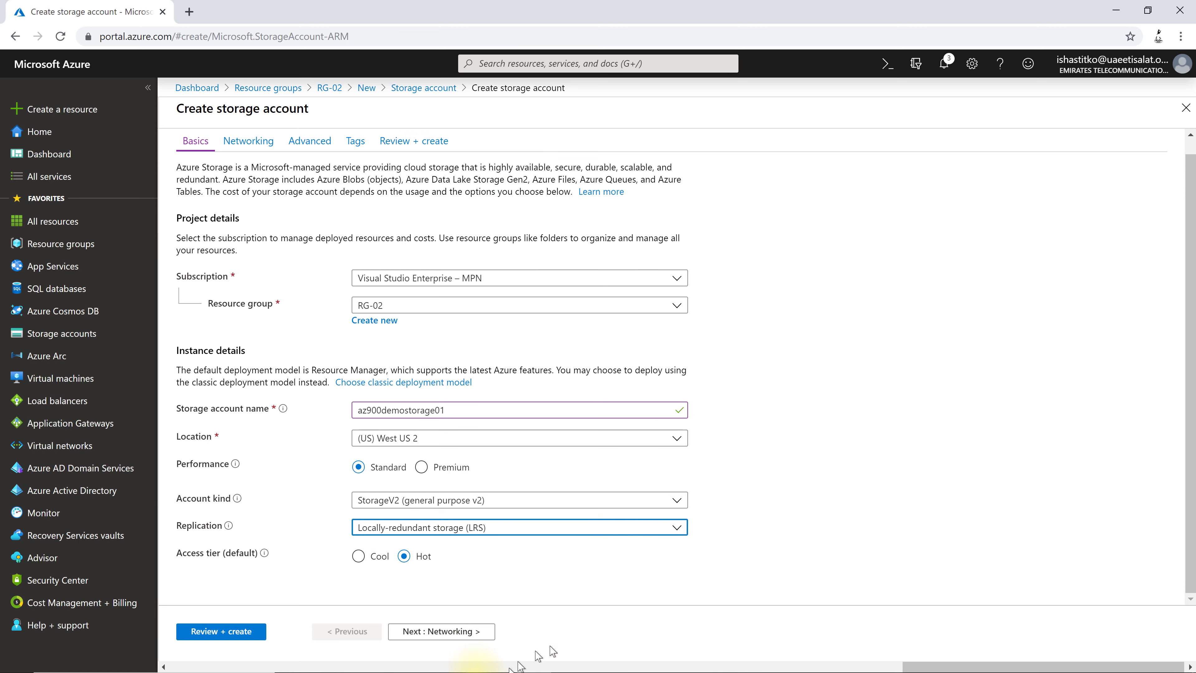
Go through the new storage account's networking, advanced and tags settings to the final review, leaving large file shares disabled.
click(443, 631)
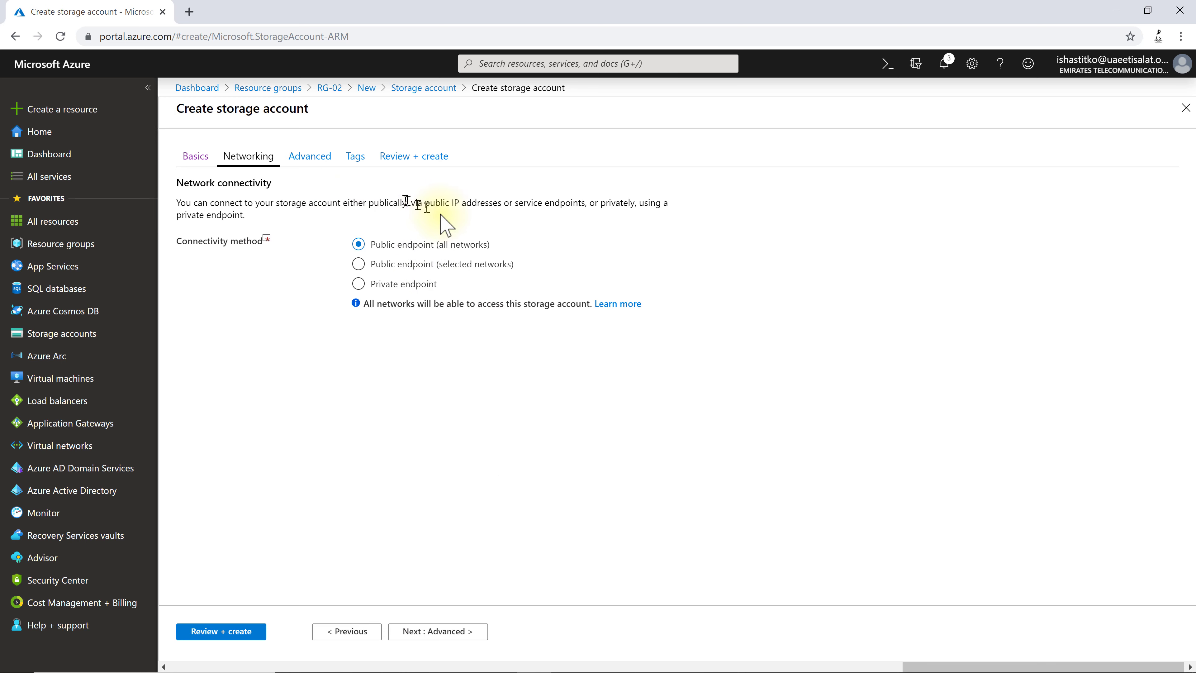
click(438, 633)
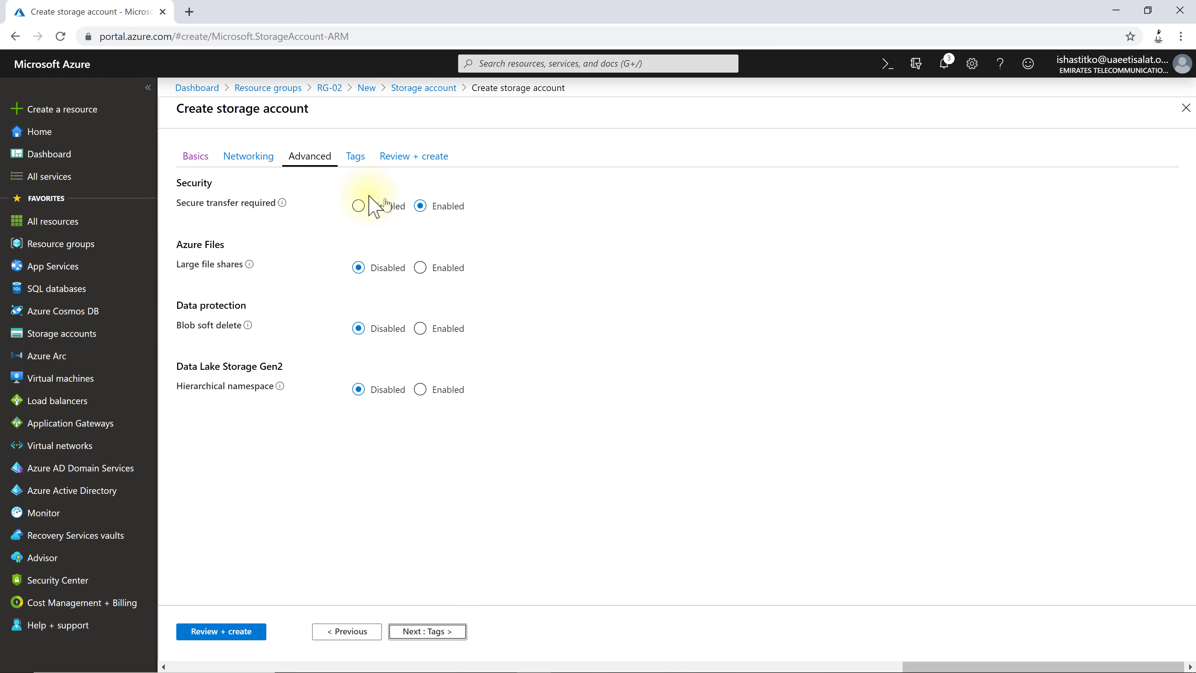
mouse_move(286, 210)
click(431, 271)
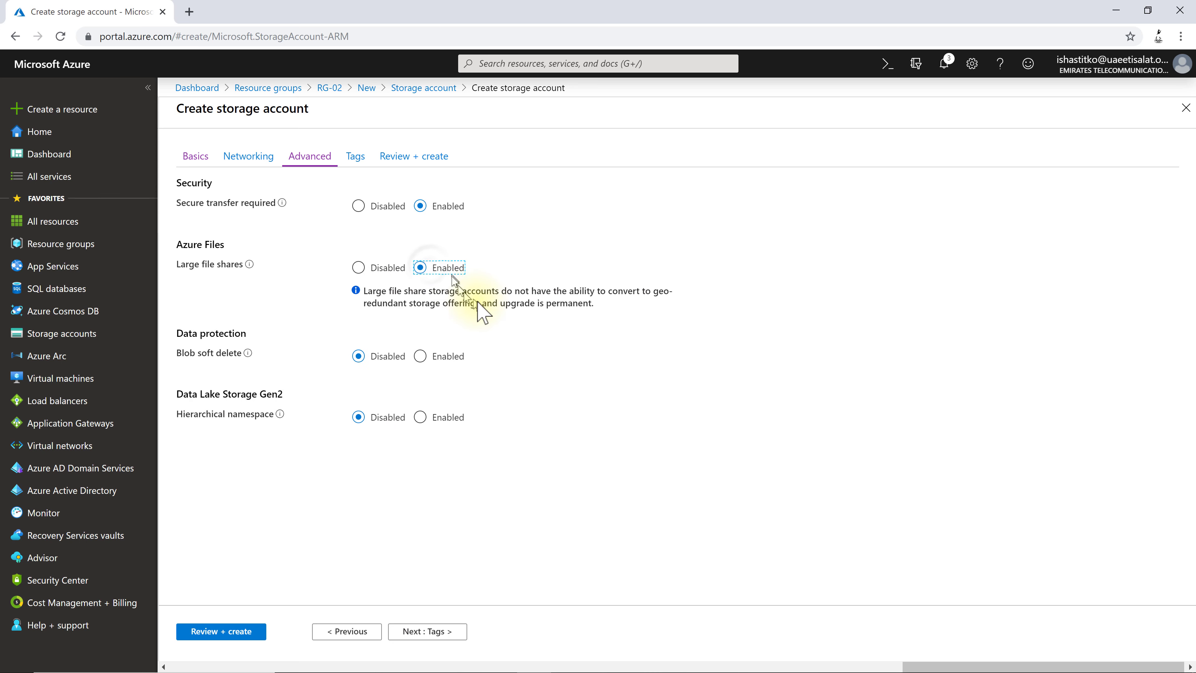
click(358, 268)
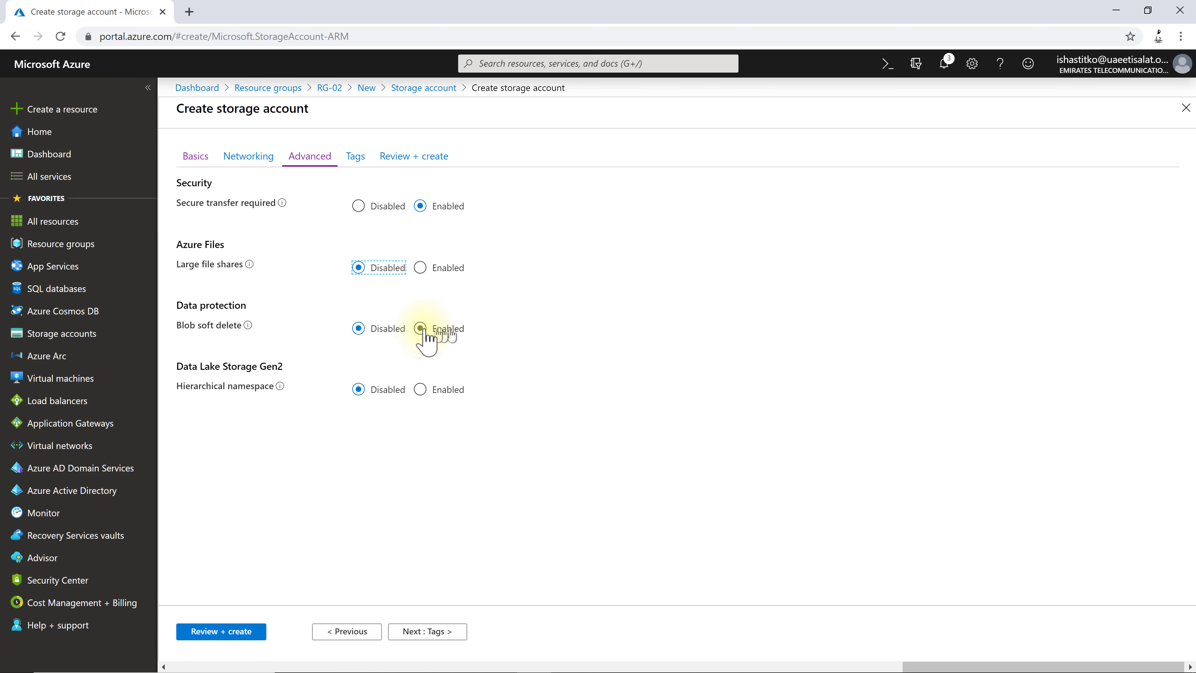
click(415, 631)
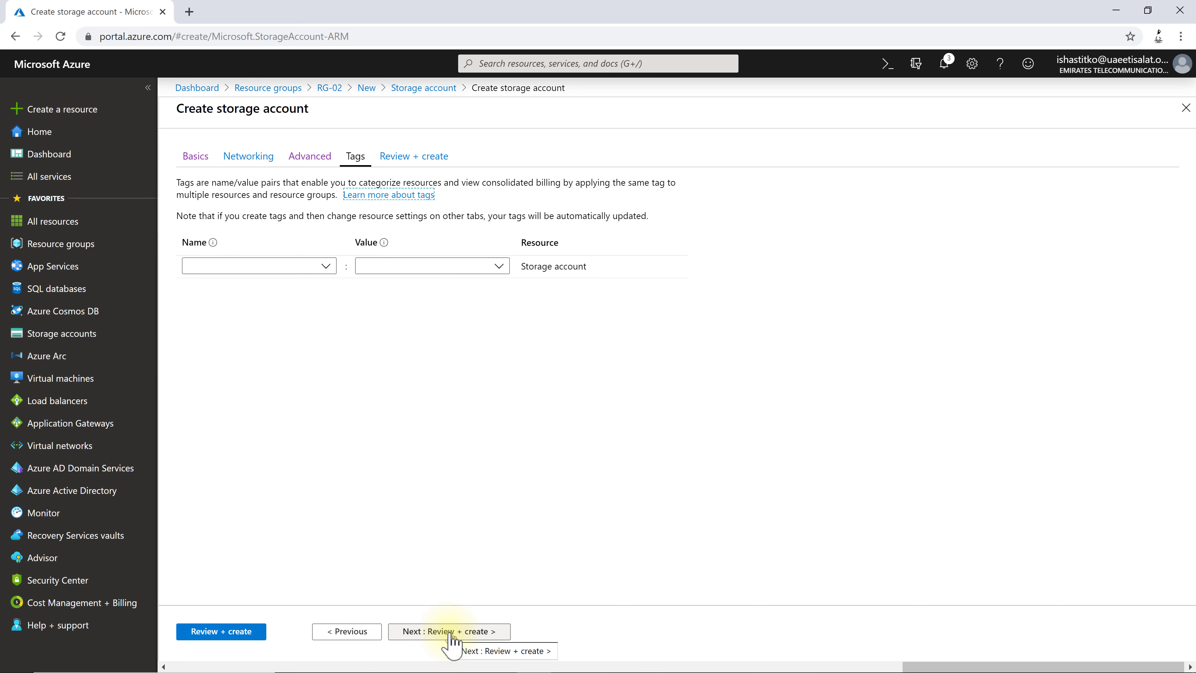
click(445, 634)
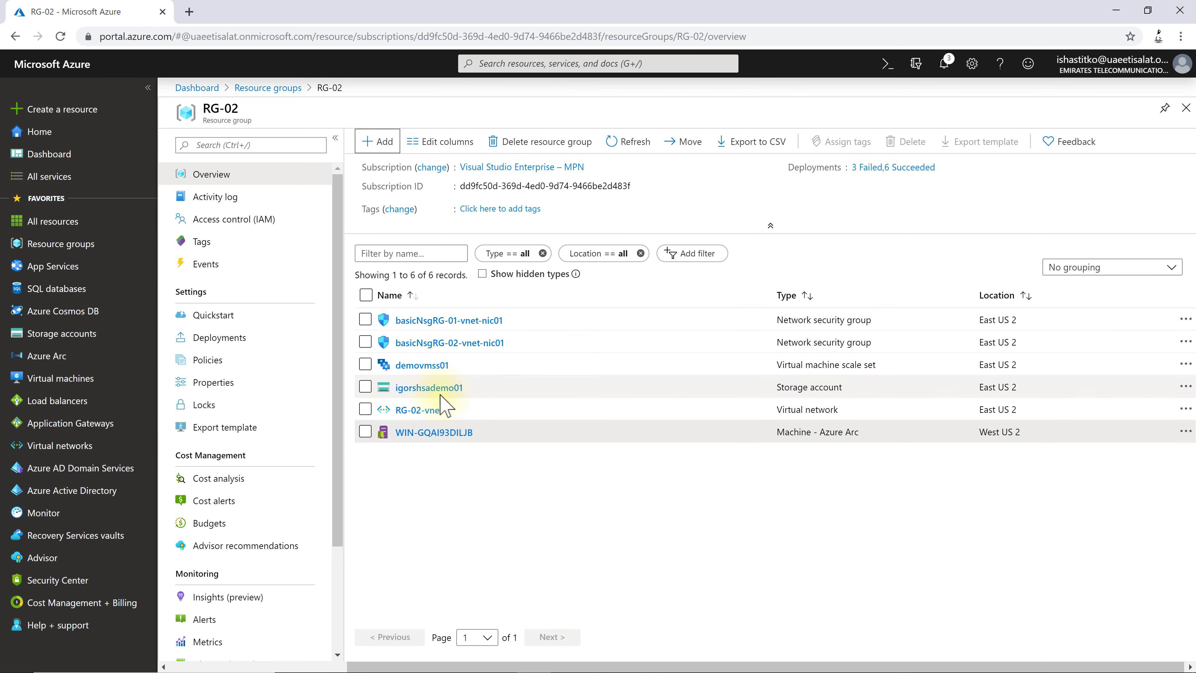
Create a file share named with the owner's alias and a quota of 5000 GiB in the existing storage account of RG-02.
click(441, 391)
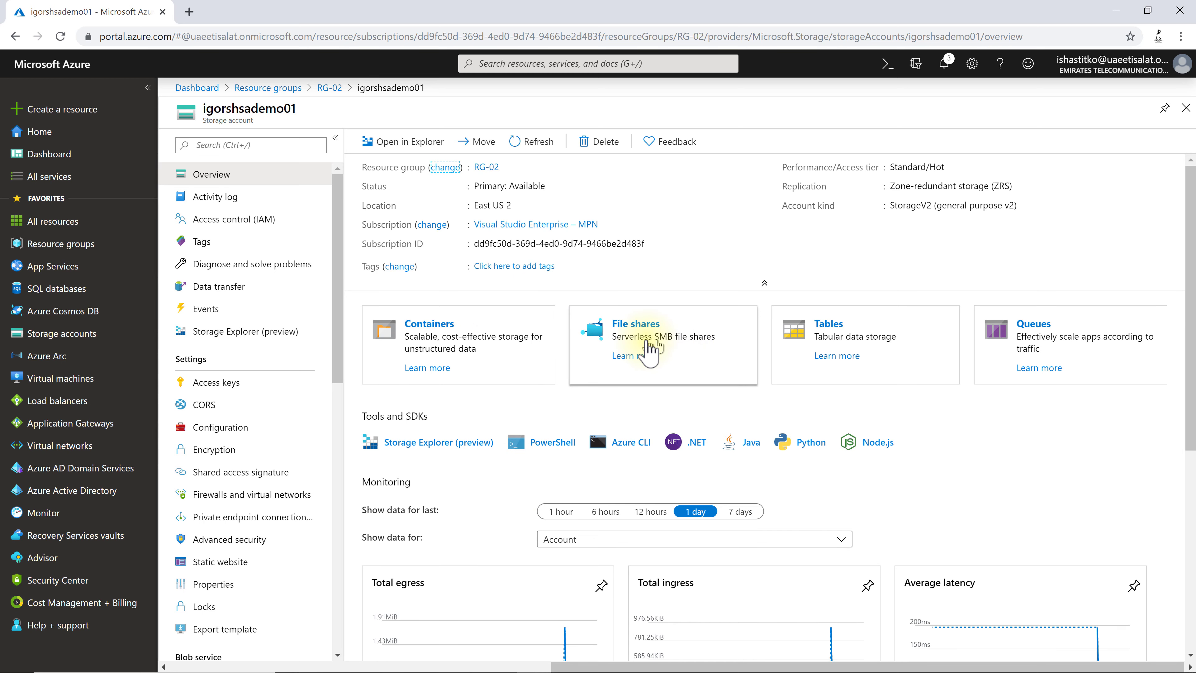
click(636, 325)
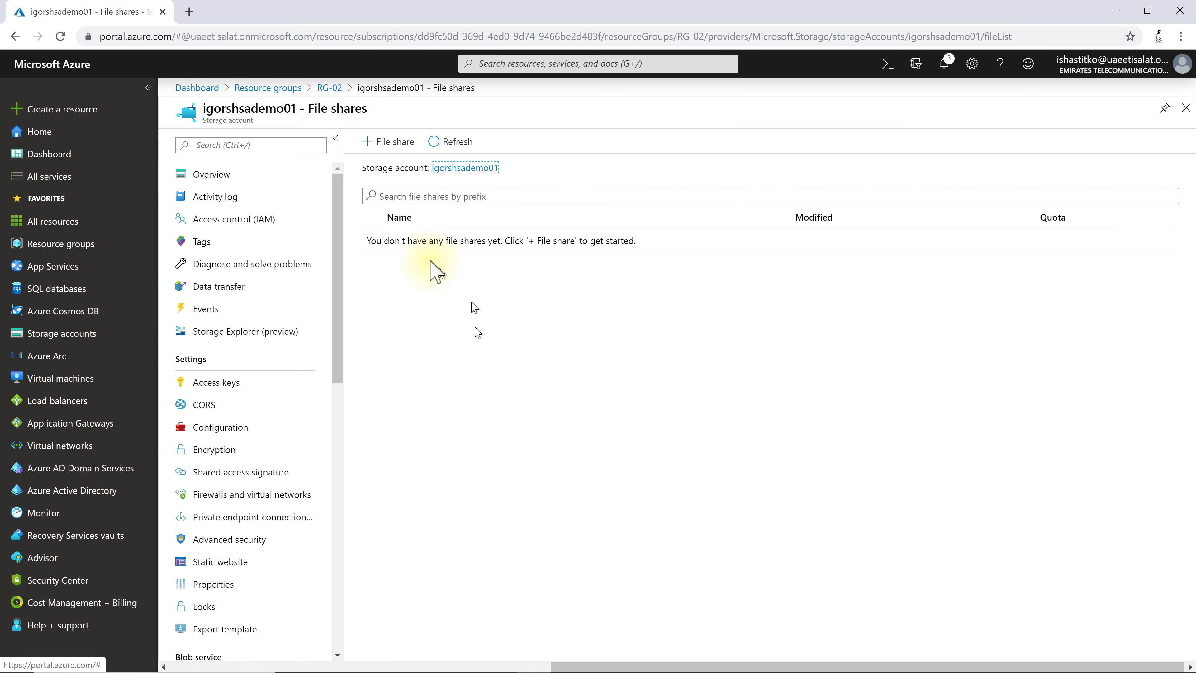
click(404, 143)
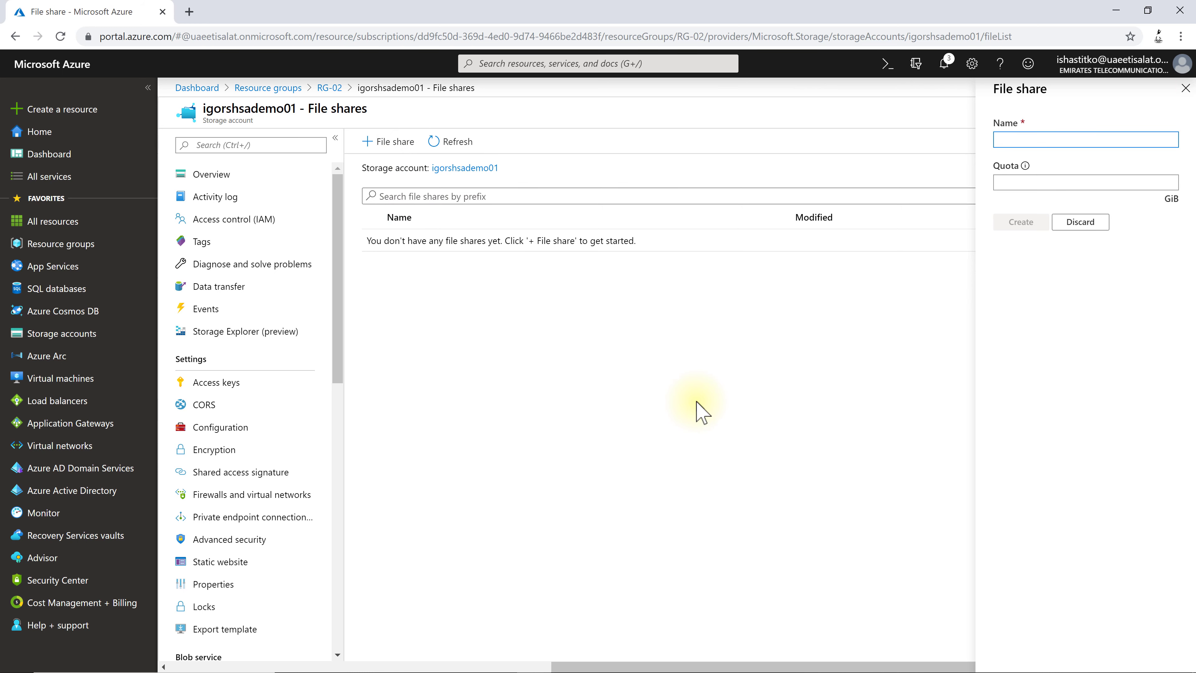
text(igorsh)
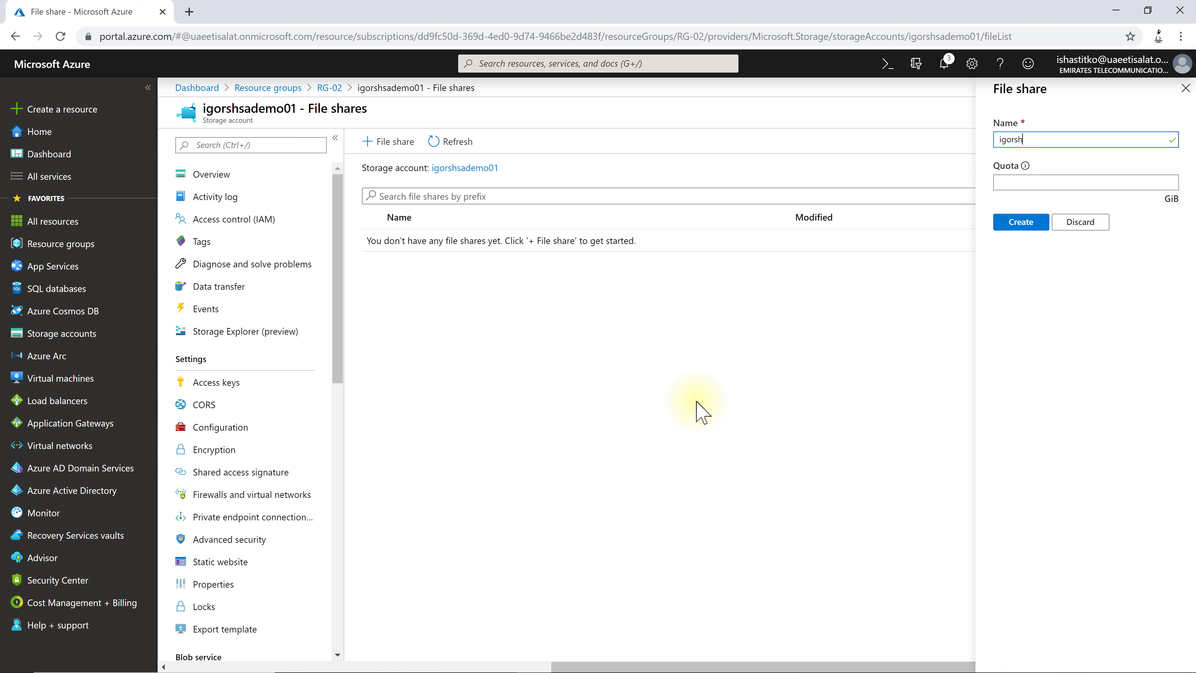
key(Tab)
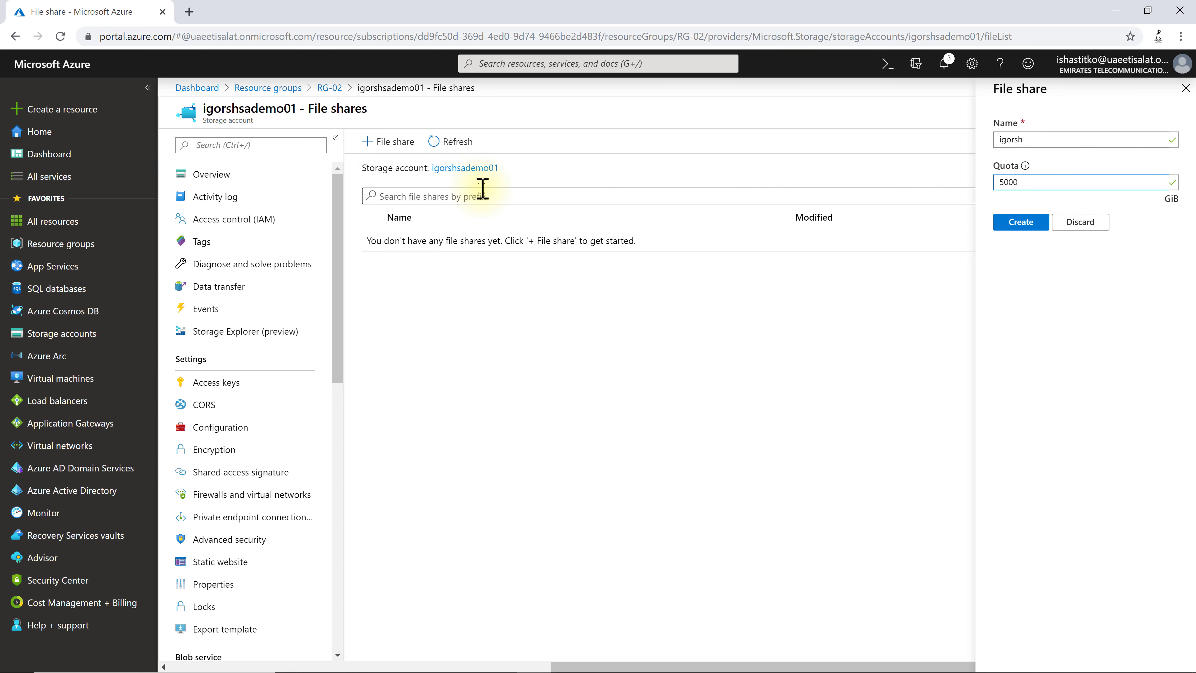
click(1039, 227)
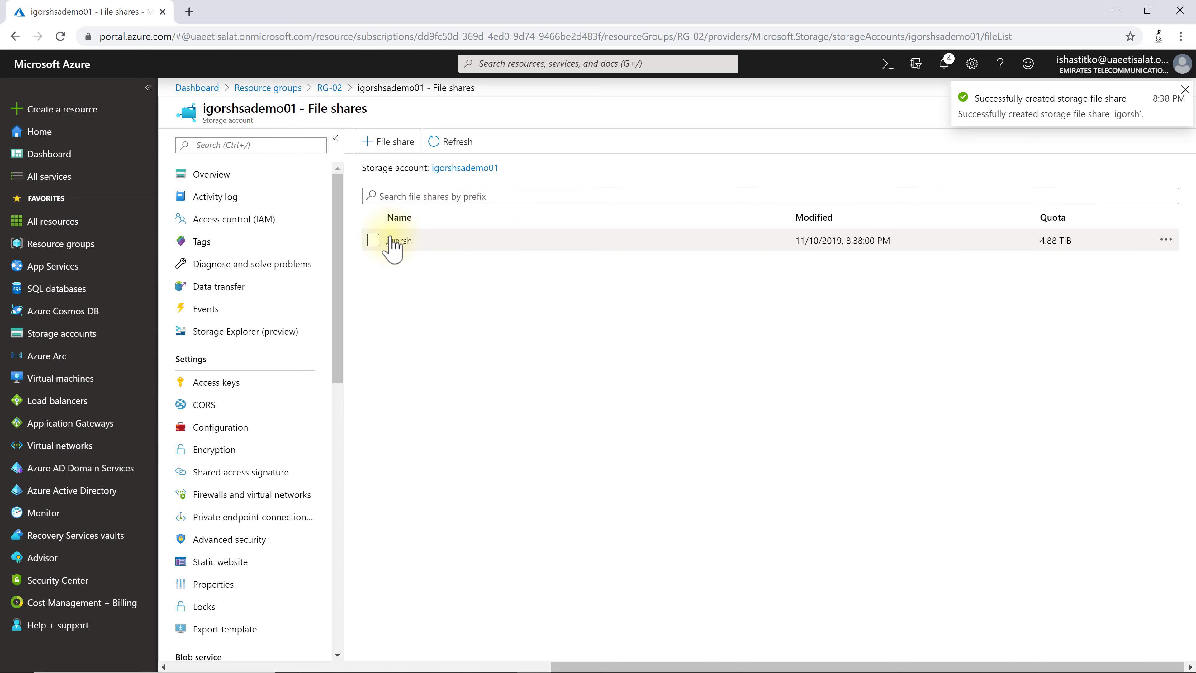
Open the new file share and examine its Windows connection options, including the drive letters, PowerShell commands and alternative cmdkey command.
click(399, 240)
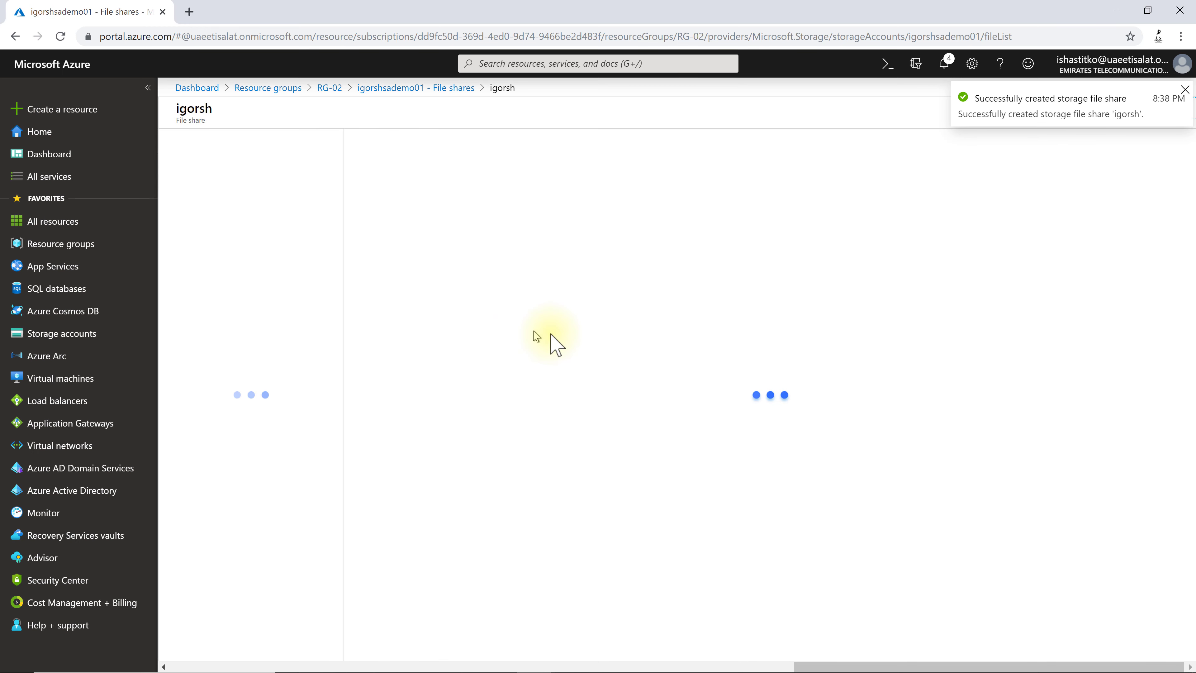
click(1185, 90)
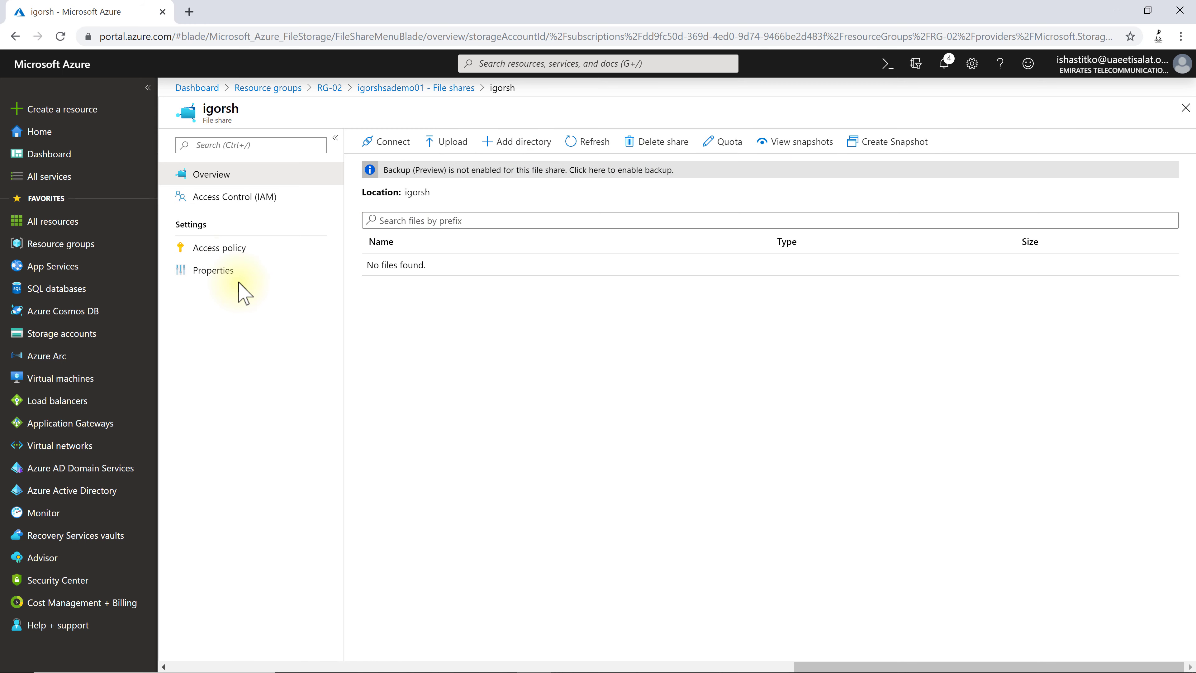
click(383, 142)
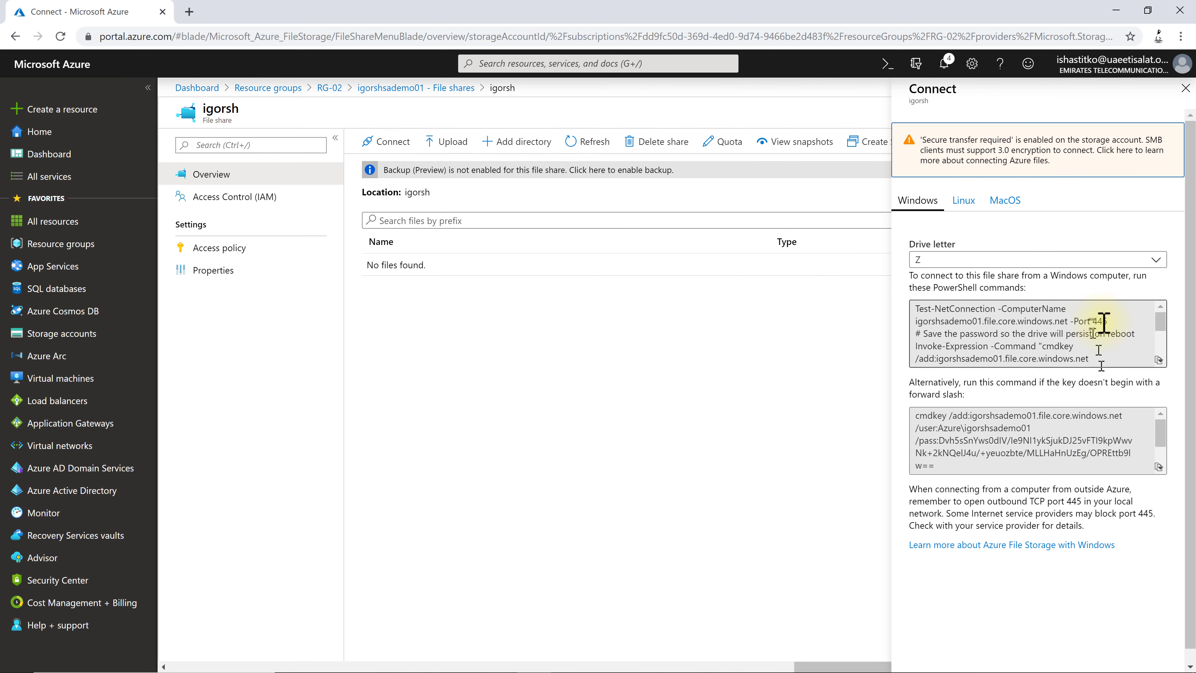
click(1161, 261)
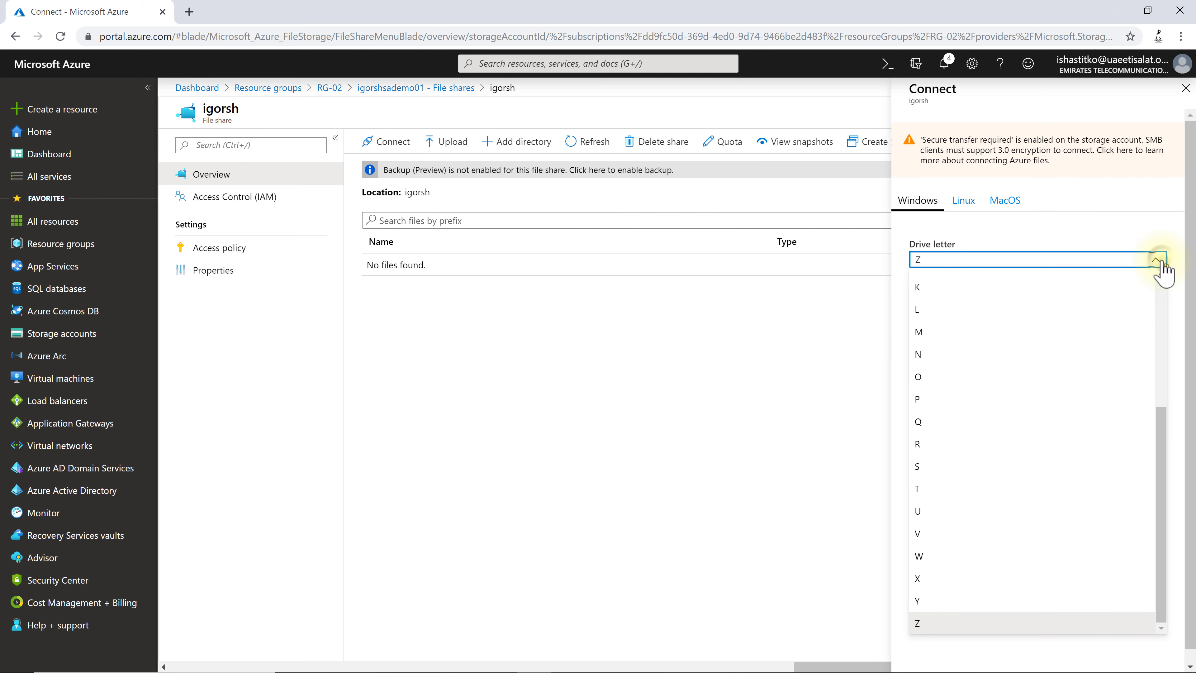
click(1161, 261)
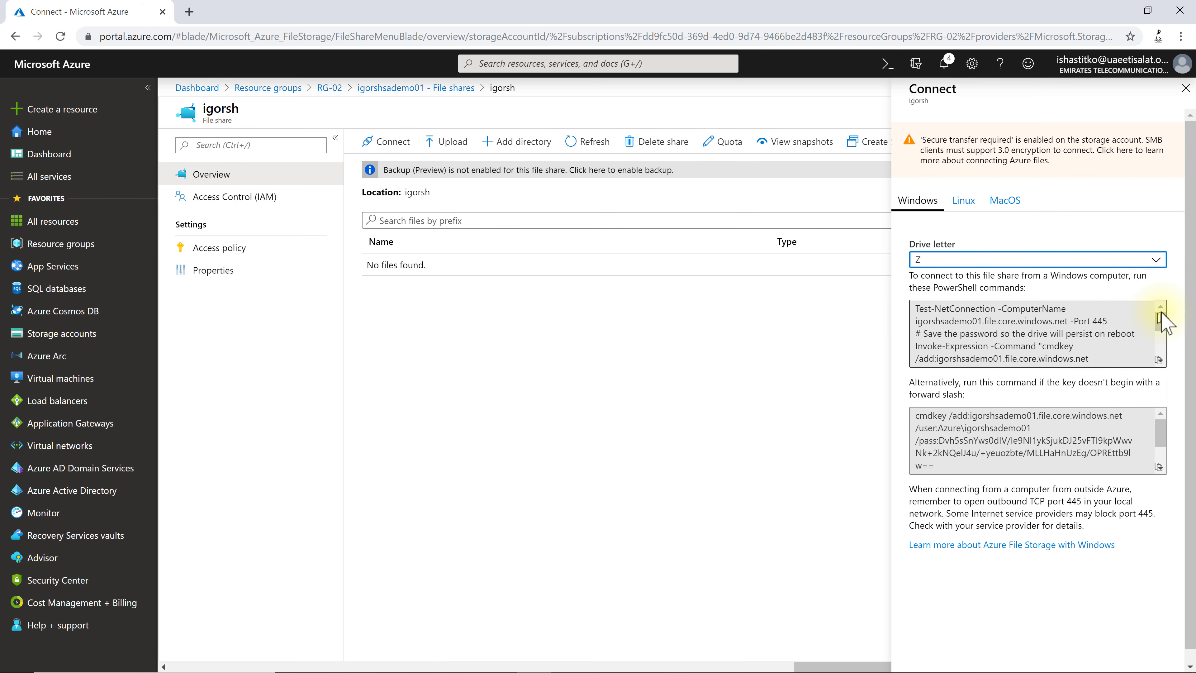
click(1159, 360)
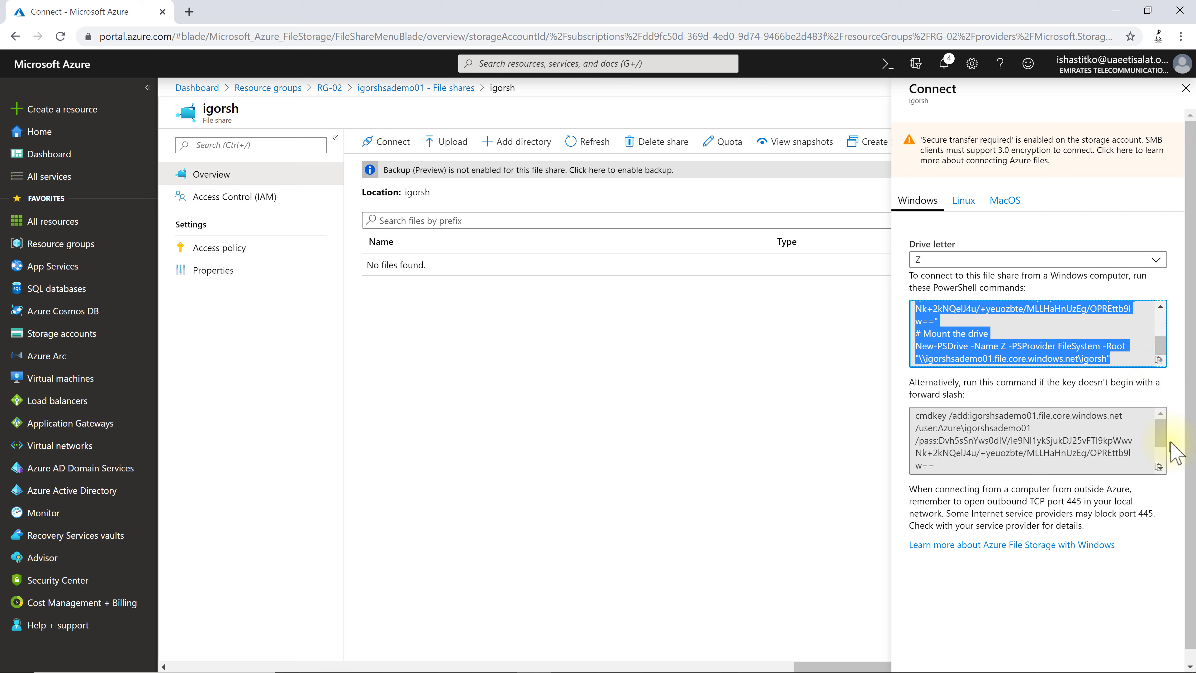
click(1160, 433)
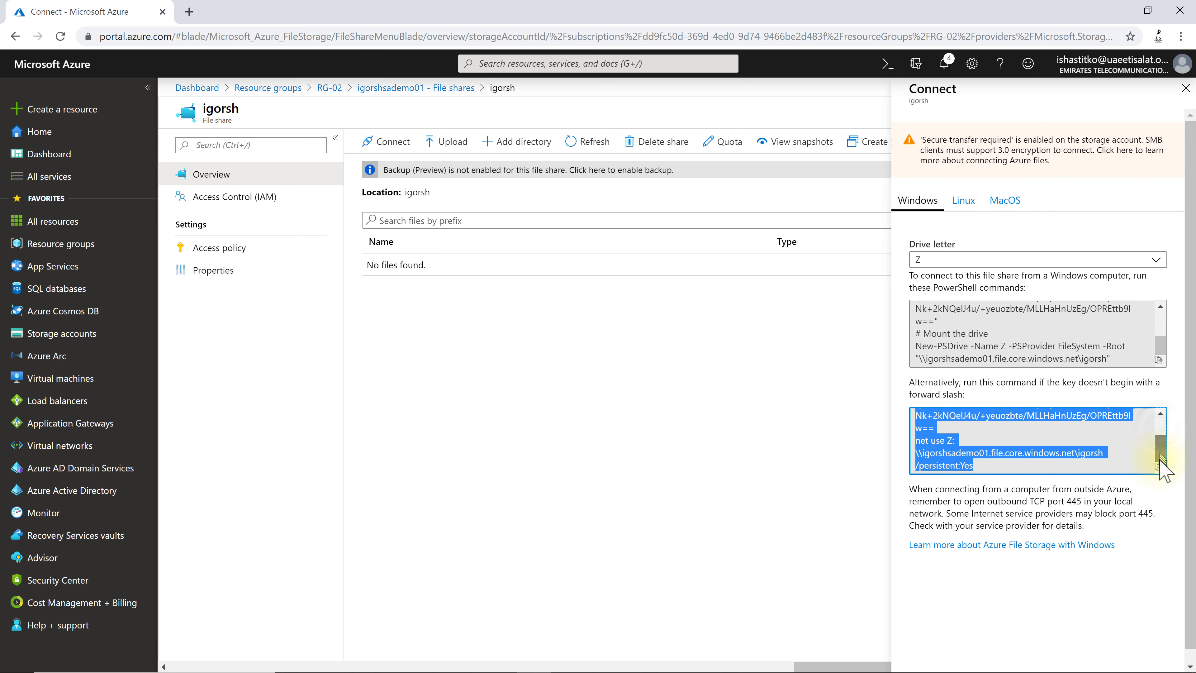
scroll(1165, 438, down, 3)
scroll(1168, 437, up, 3)
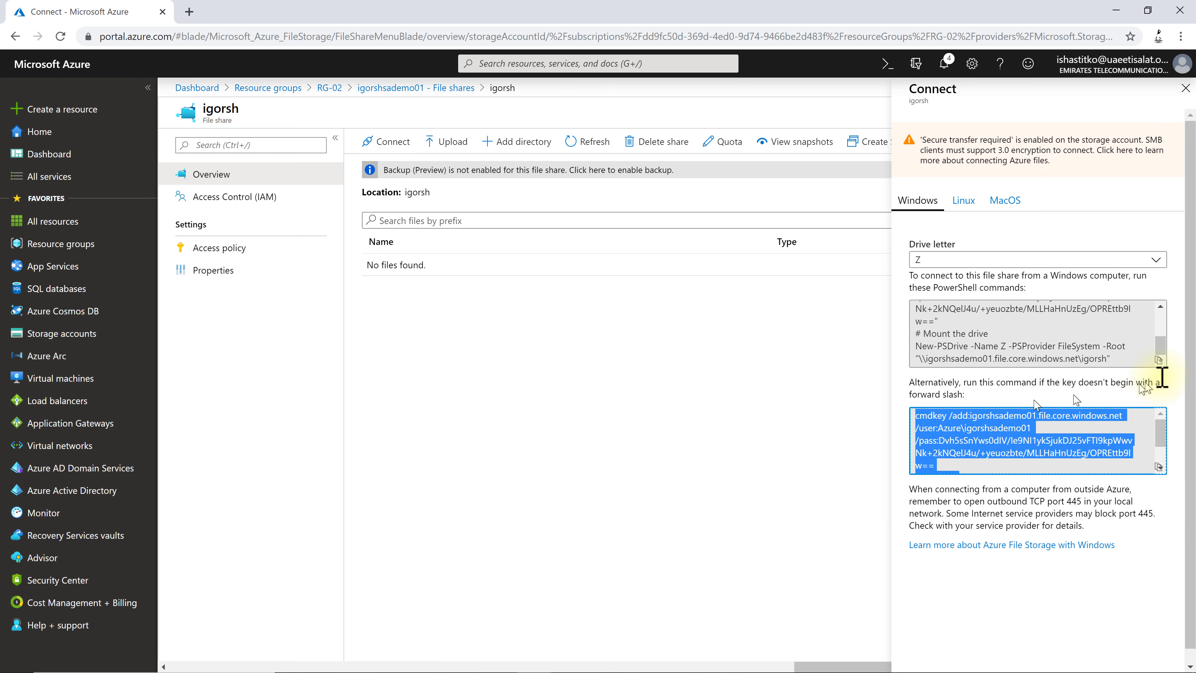
drag(1166, 347, 1164, 309)
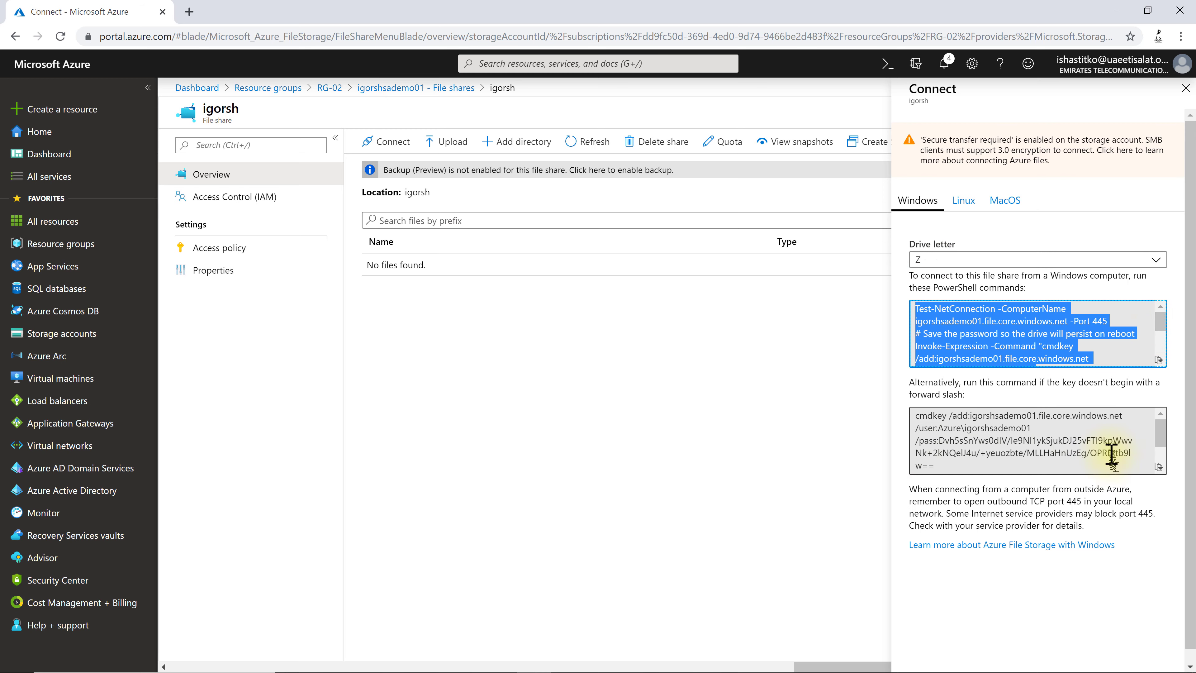
click(986, 469)
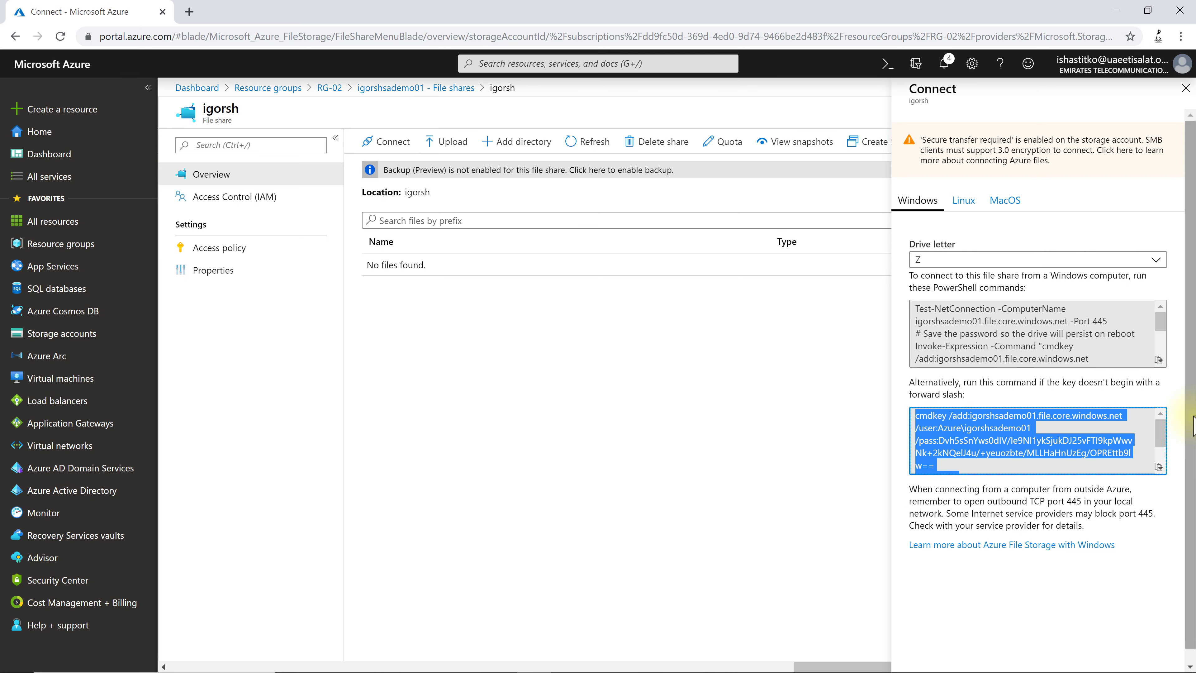
scroll(1160, 450, down, 1)
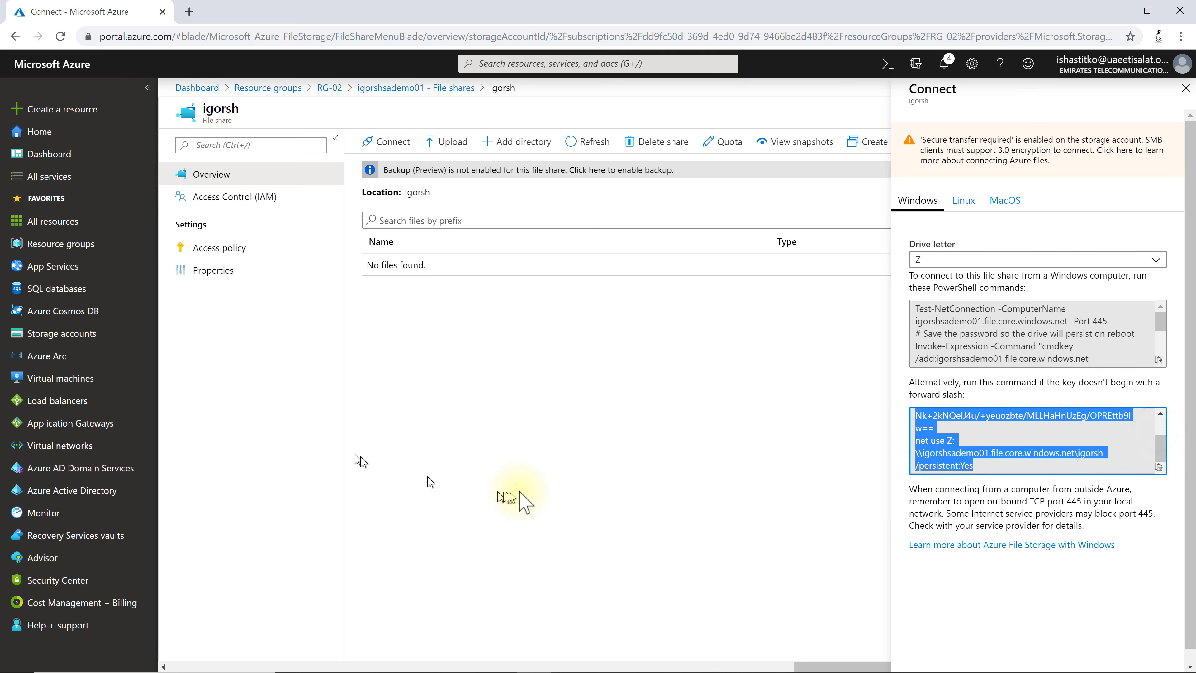
click(725, 511)
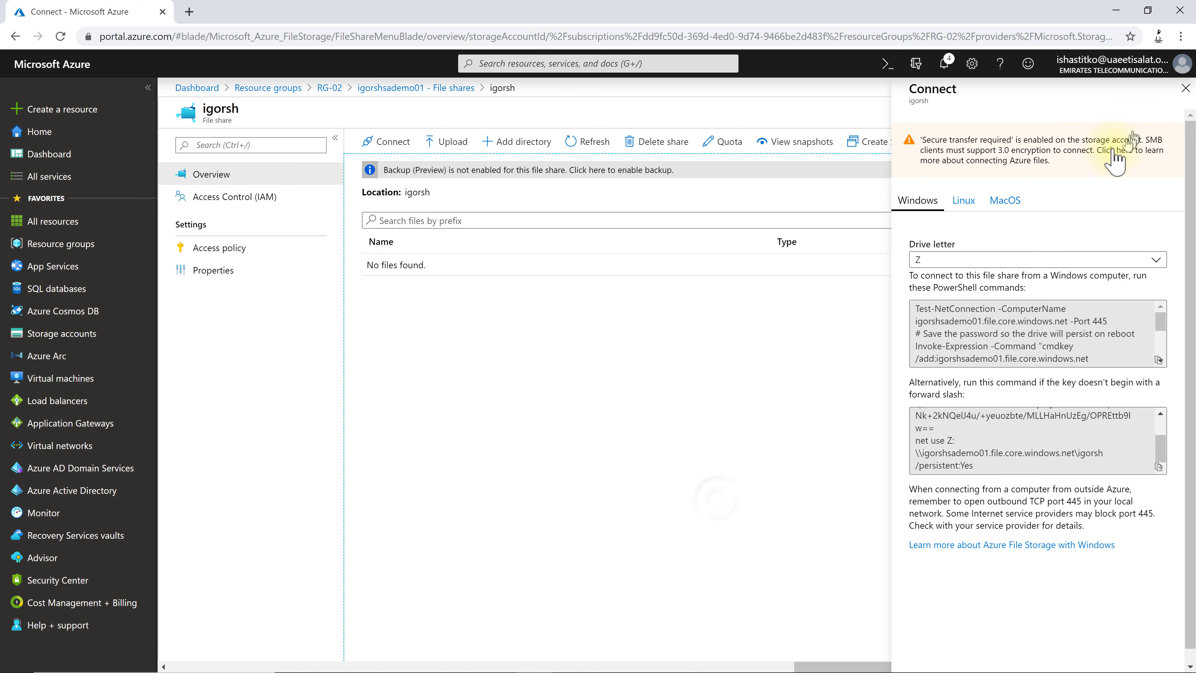
Examine the Linux and MacOS connection commands of the file share, and return to the storage account's file shares.
click(971, 202)
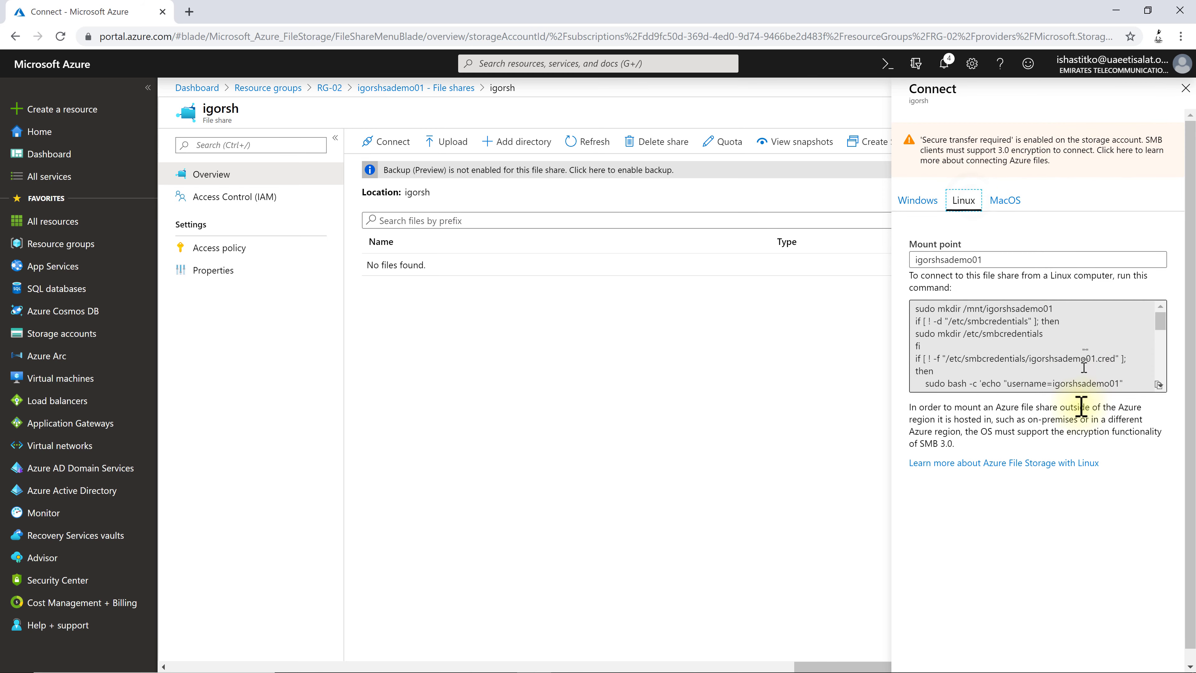
drag(1161, 324, 1161, 379)
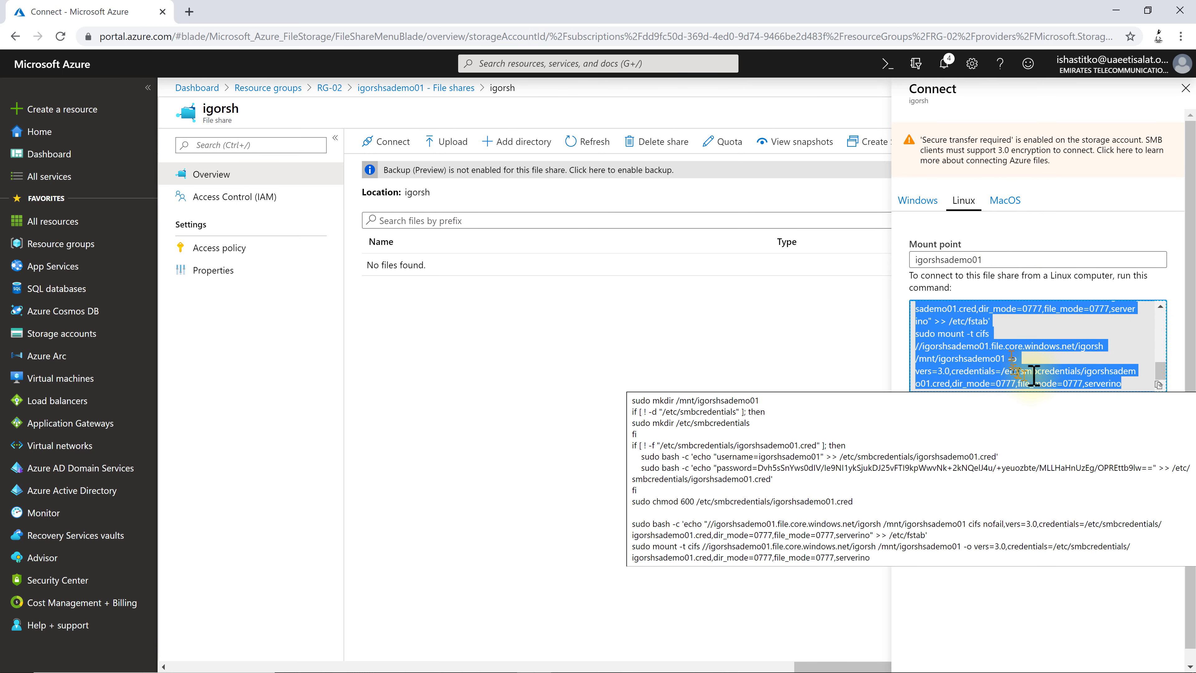
click(1005, 200)
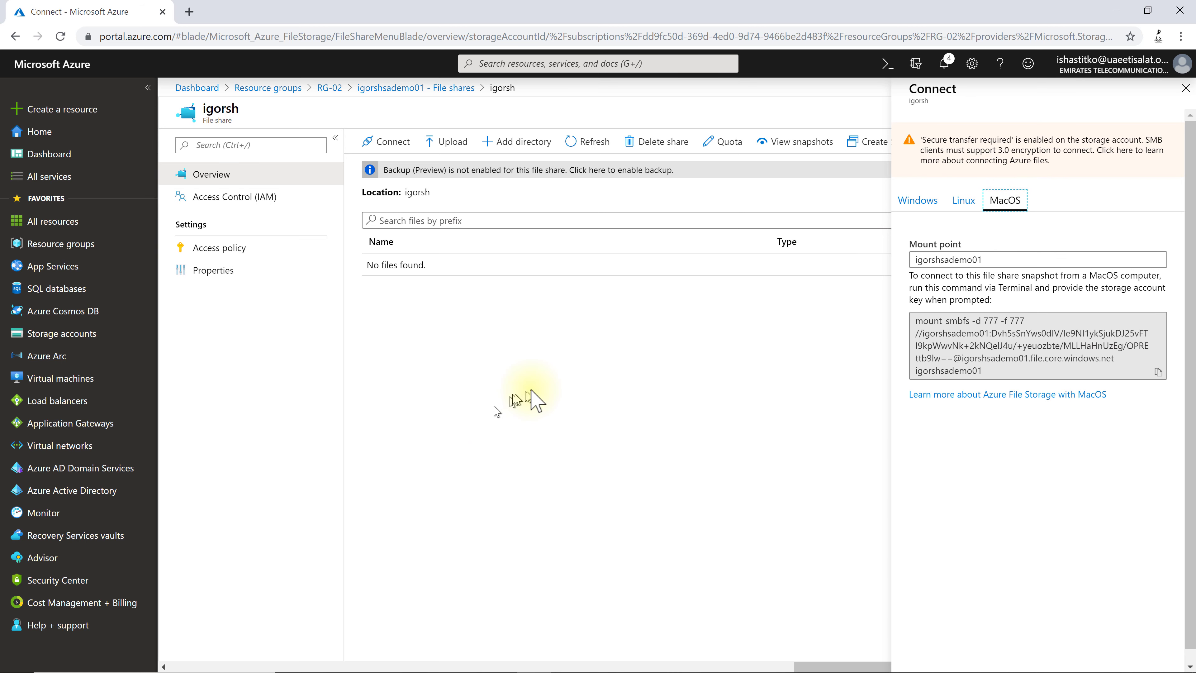
click(565, 396)
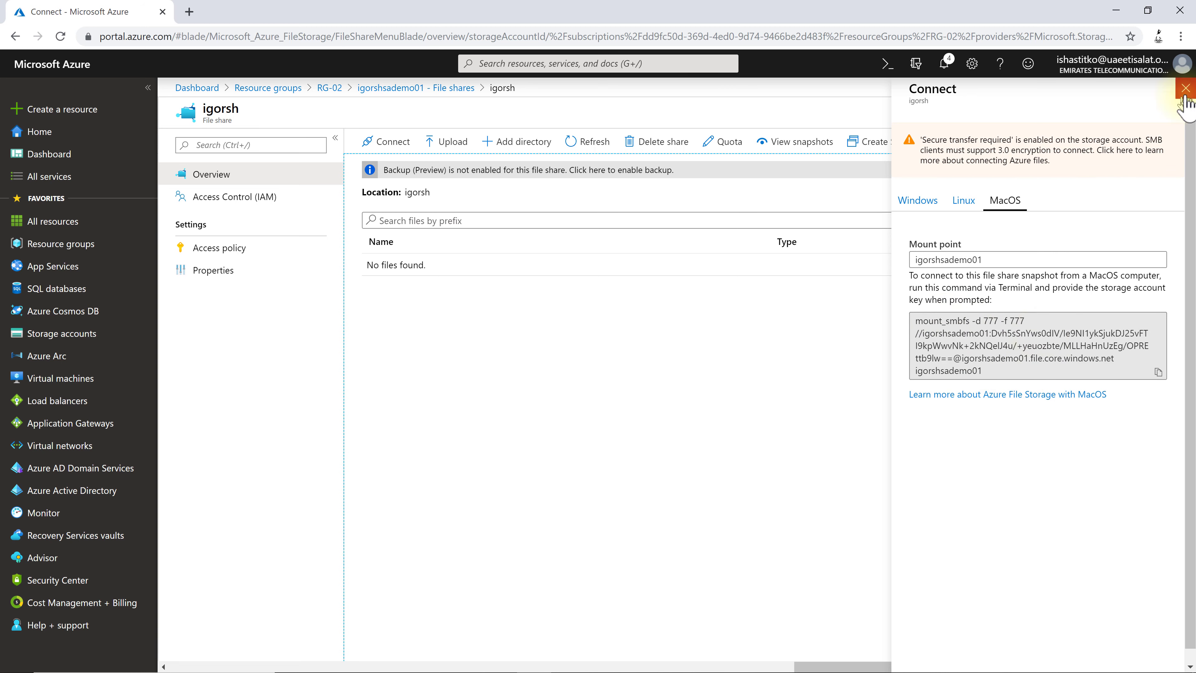
click(563, 338)
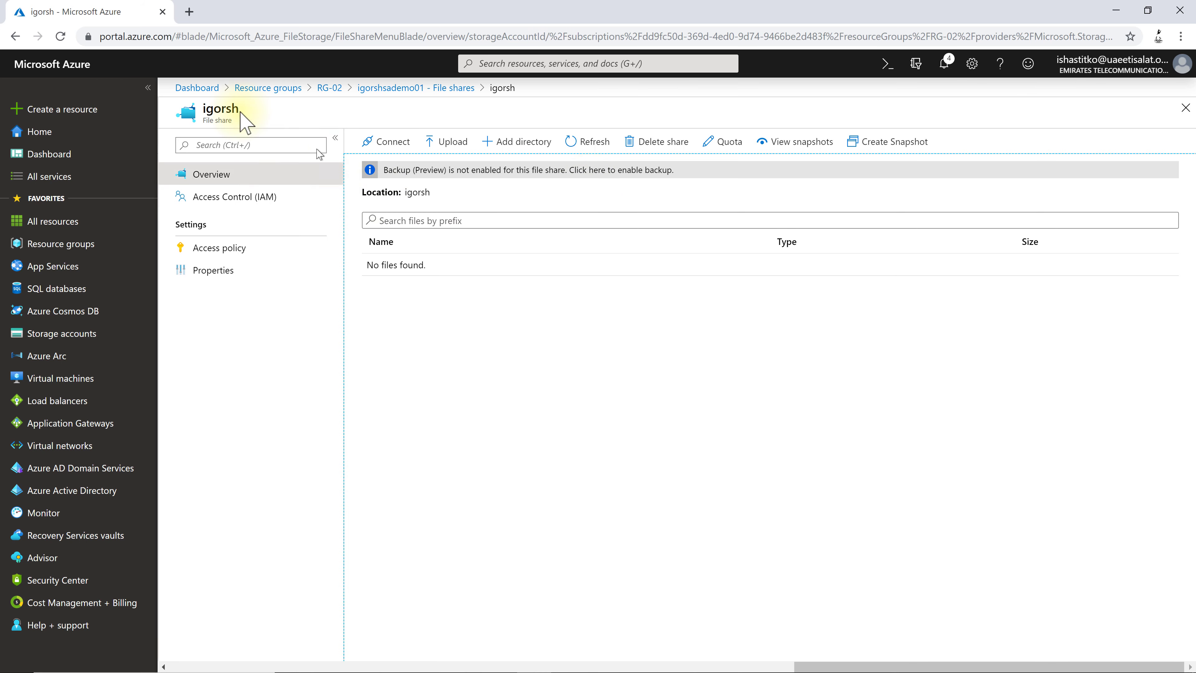
click(462, 89)
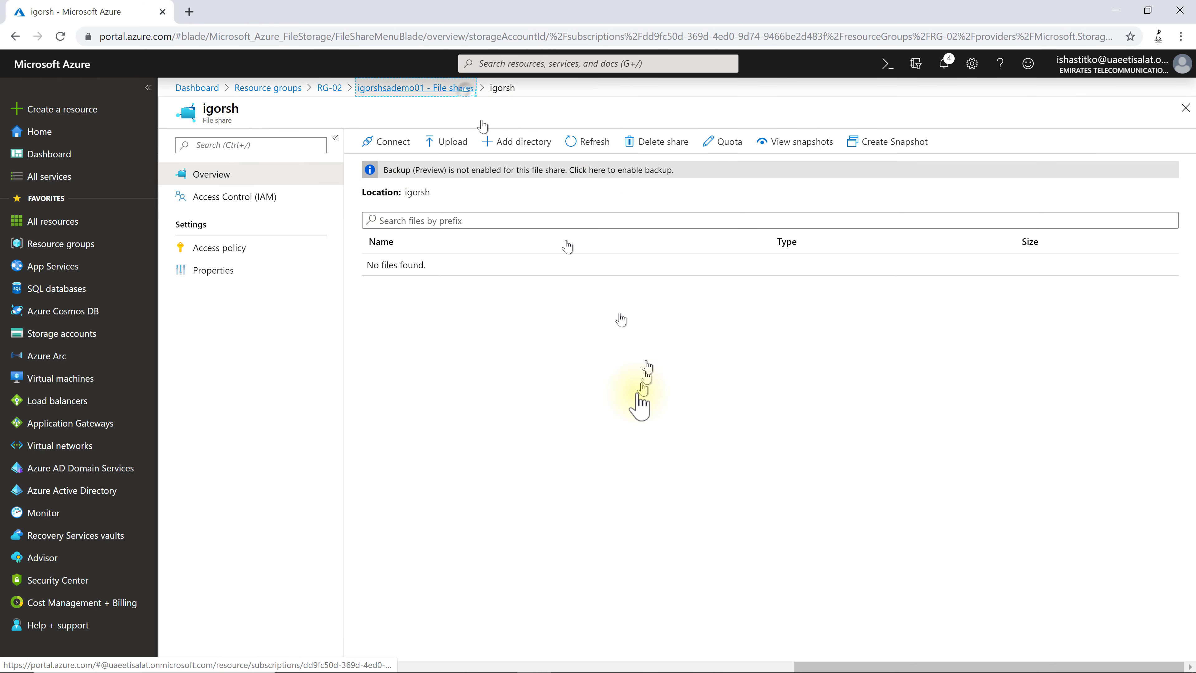
scroll(245, 488, down, 5)
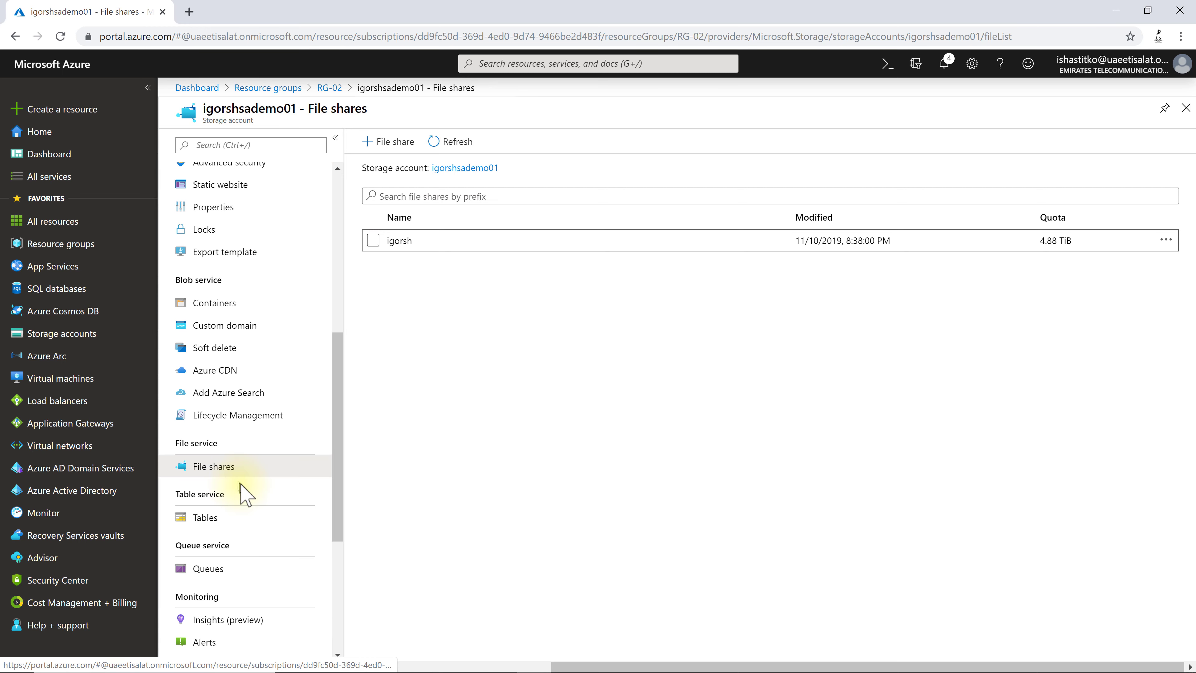
Examine the storage account's advanced security page and the other available settings, and switch back to the presentation's Azure Blob Storage slide.
scroll(252, 488, up, 3)
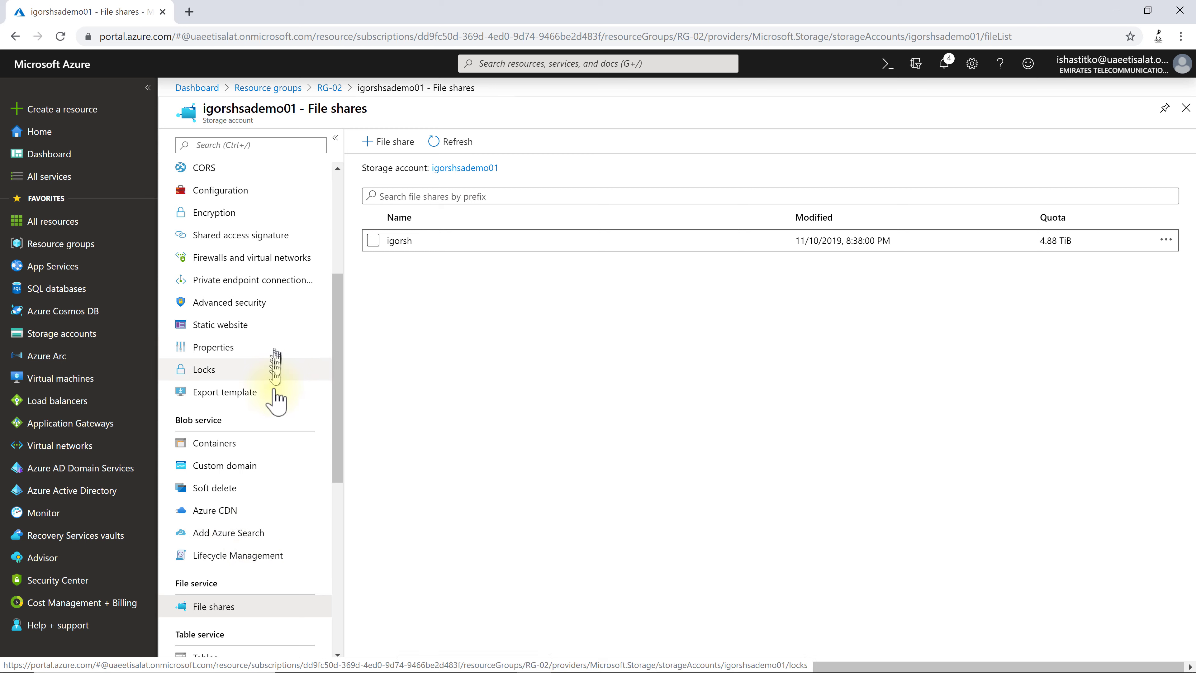
click(244, 304)
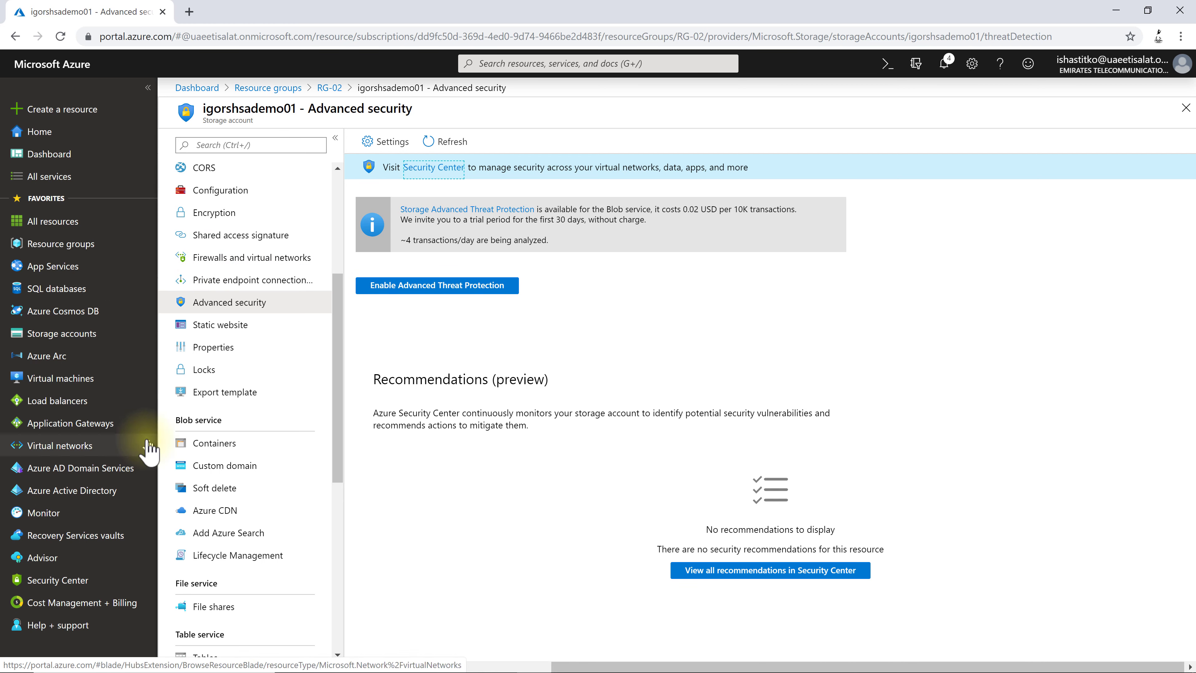
scroll(255, 401, down, 8)
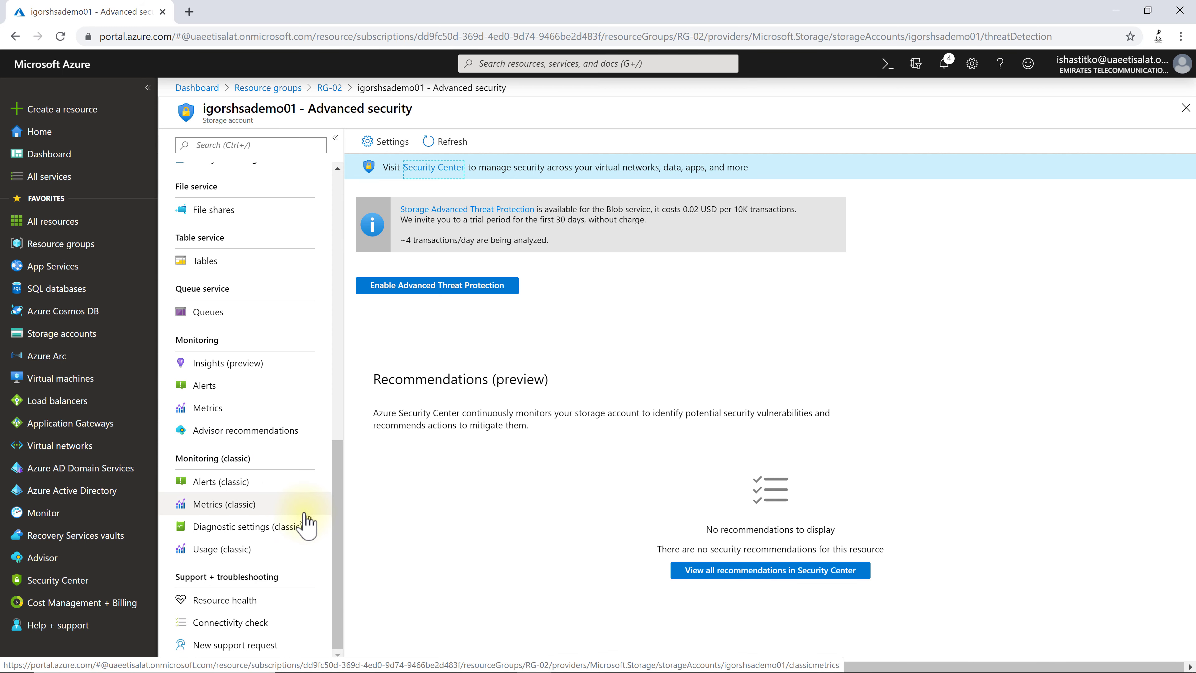
scroll(307, 522, up, 5)
scroll(282, 525, up, 1)
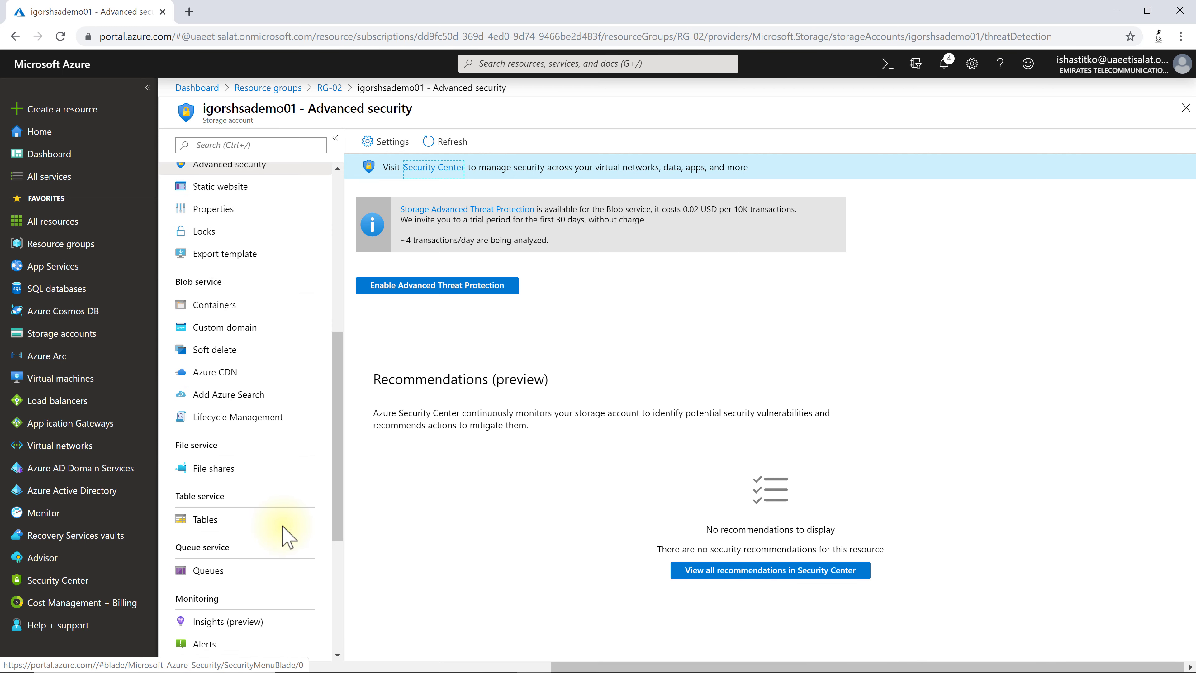
scroll(285, 527, up, 5)
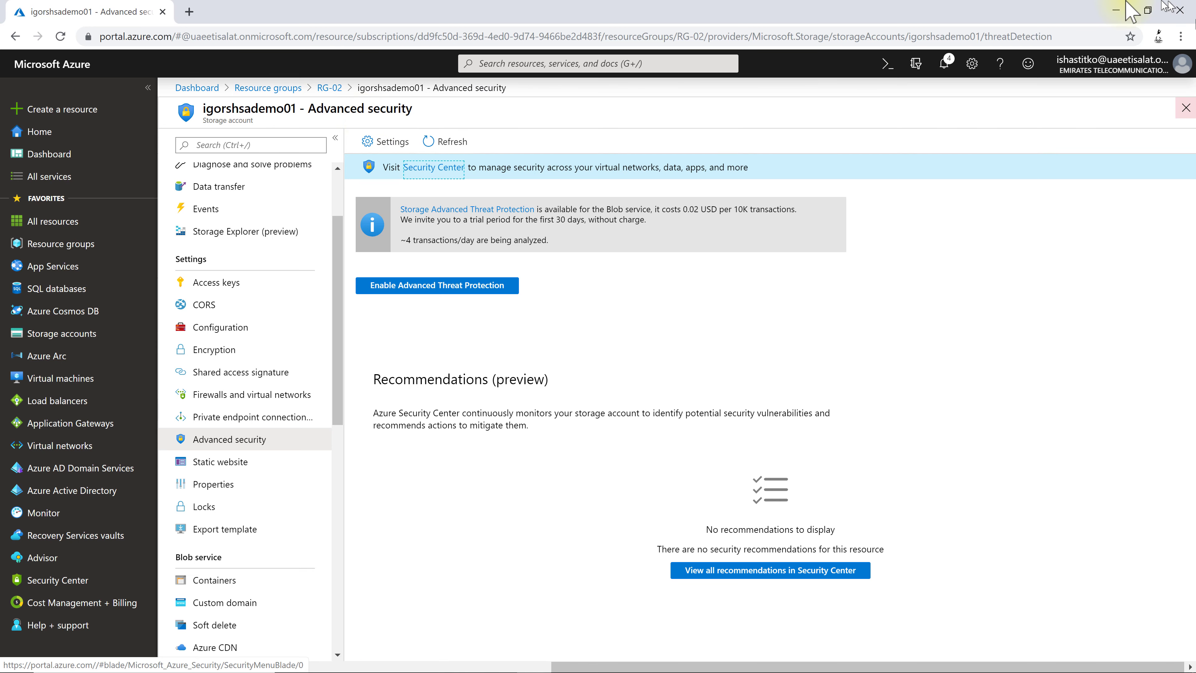
click(1109, 12)
key(Left)
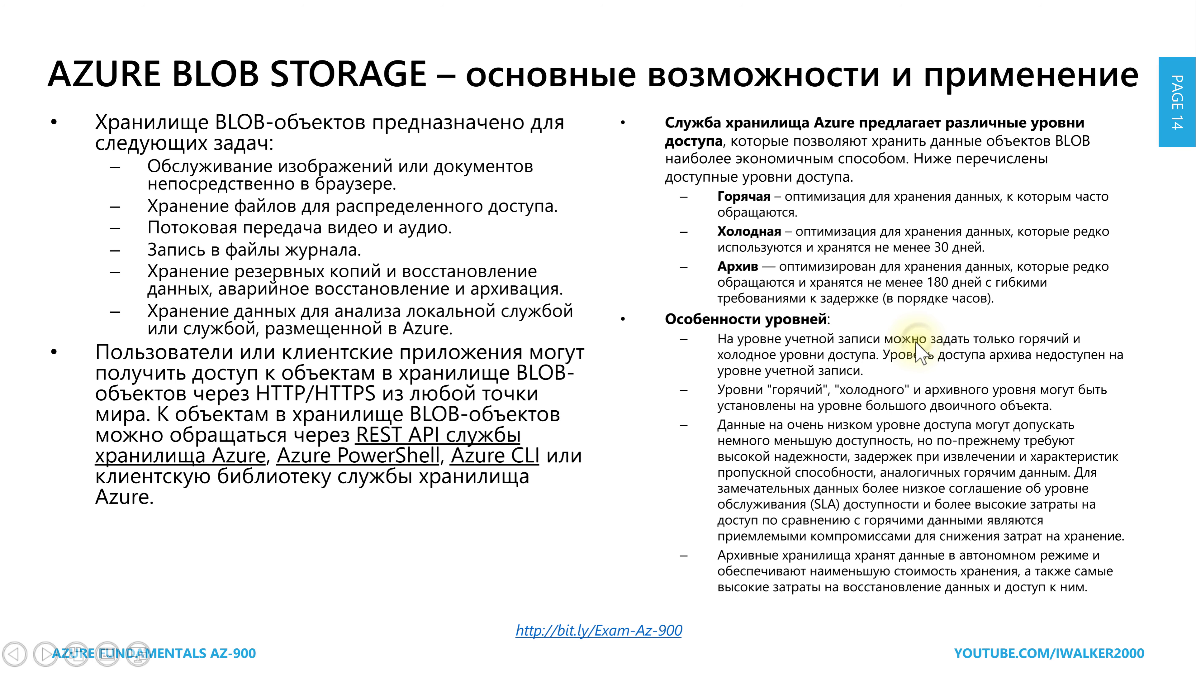
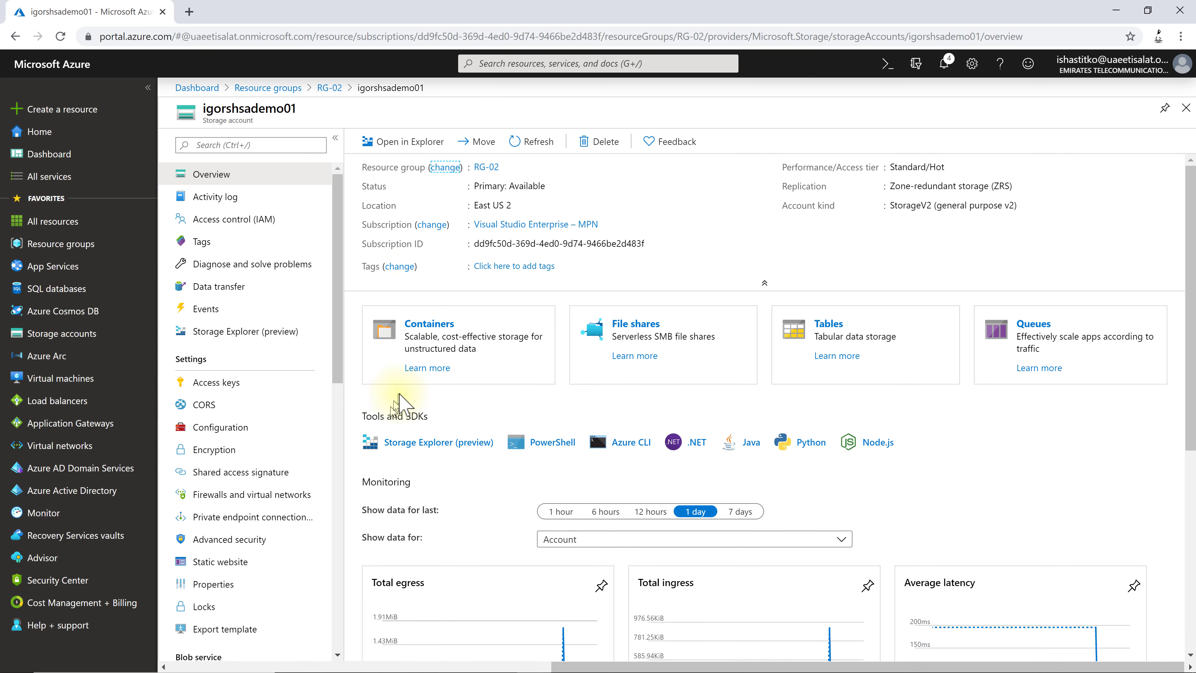
Create a container named with the owner's alias plus 01 in the storage account, with public access level Blob (anonymous read access for blobs only).
click(429, 324)
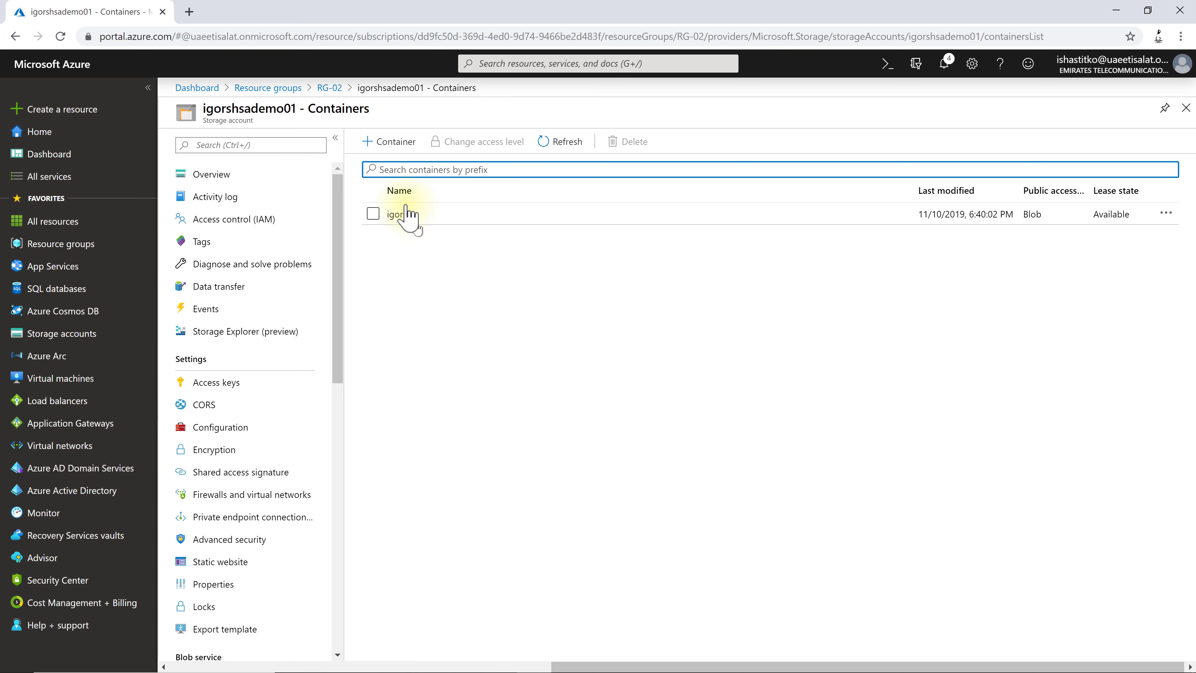
click(387, 143)
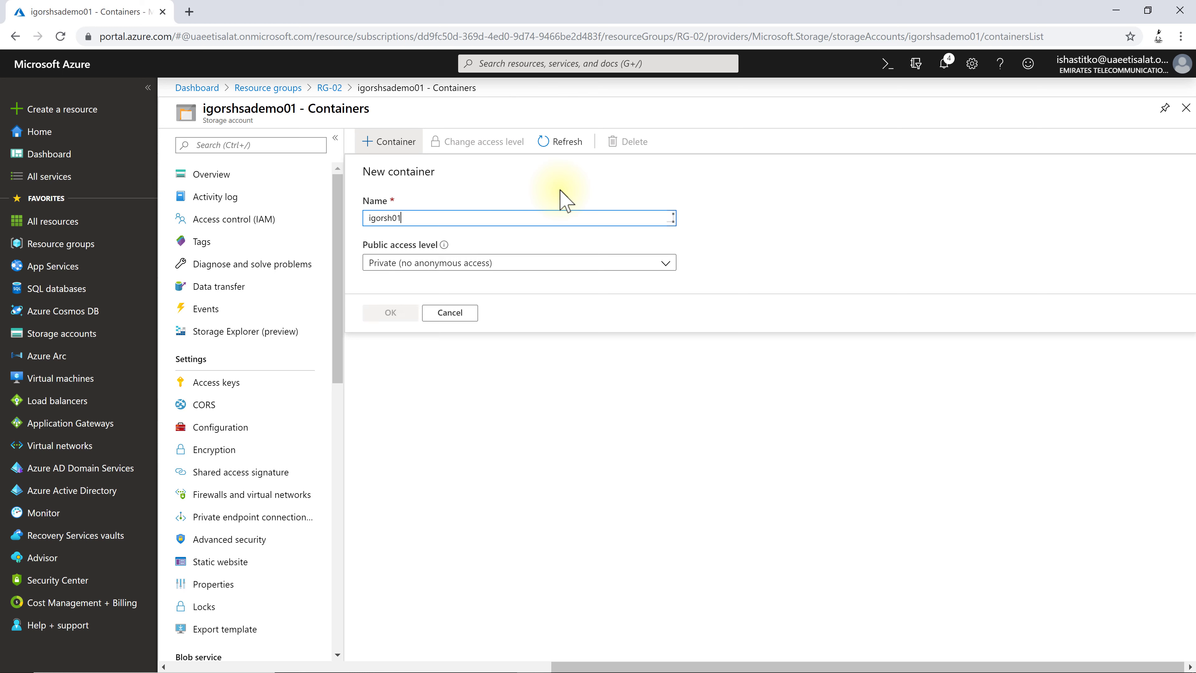
text(igorsh01)
click(546, 263)
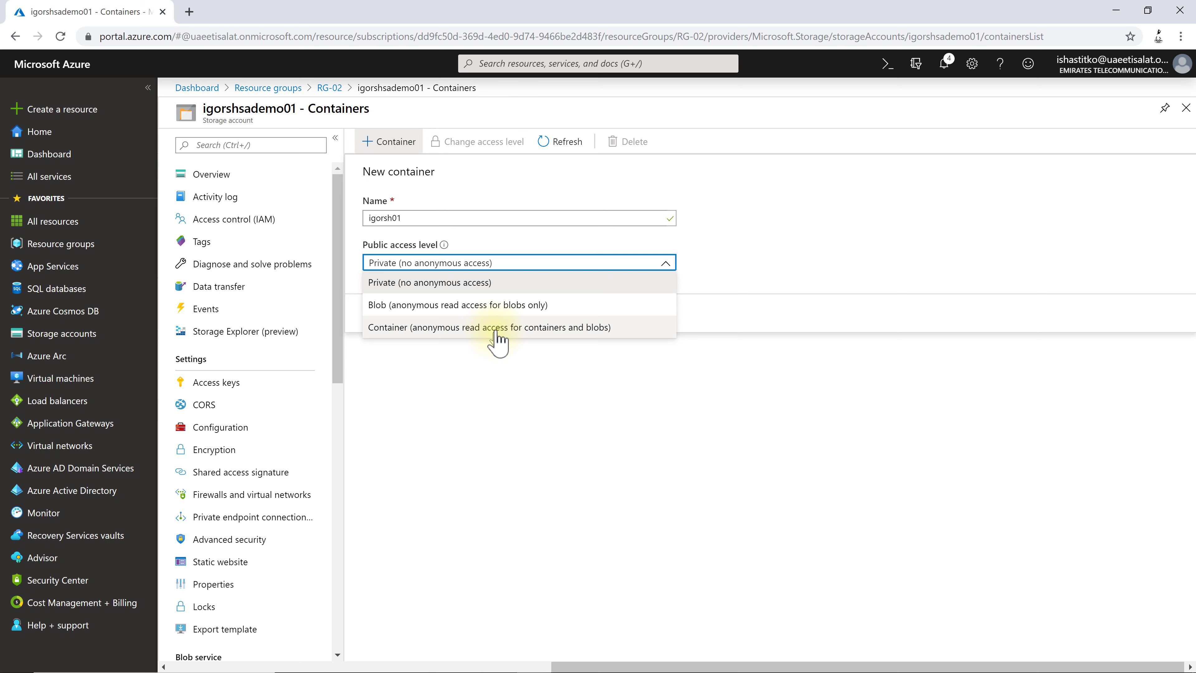
click(485, 309)
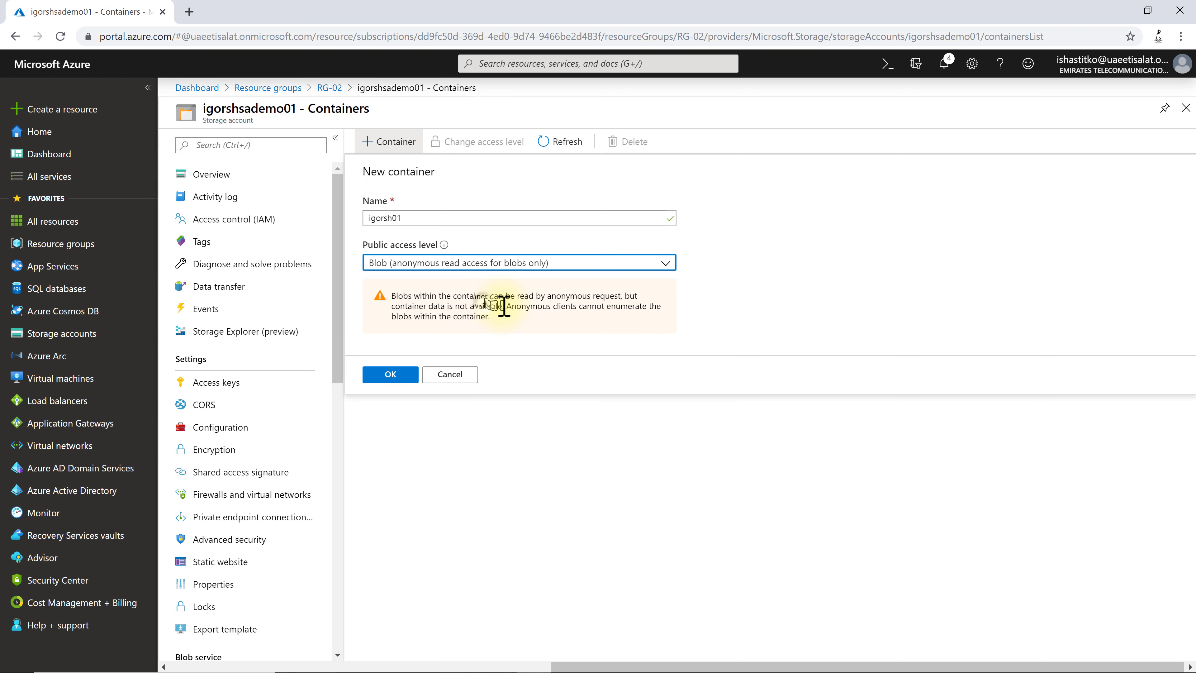
click(406, 377)
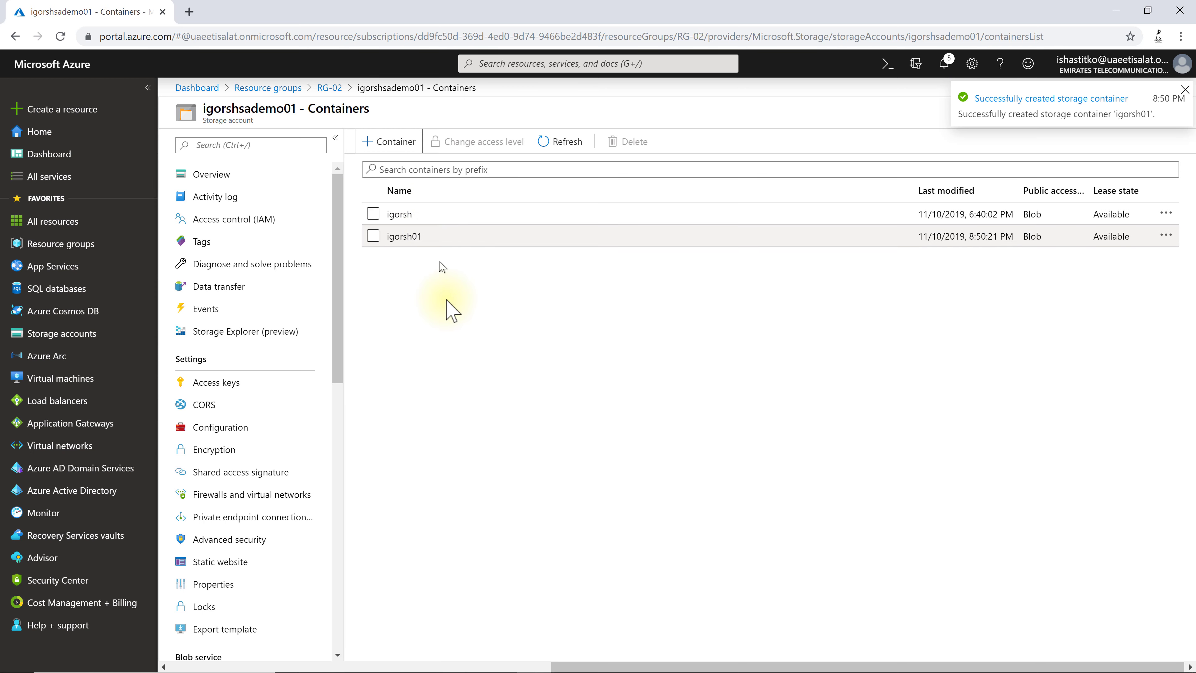
Open the new container and choose the file "IT carrier - system administrator - vse propalo" from the Camtasia folder for upload.
click(404, 237)
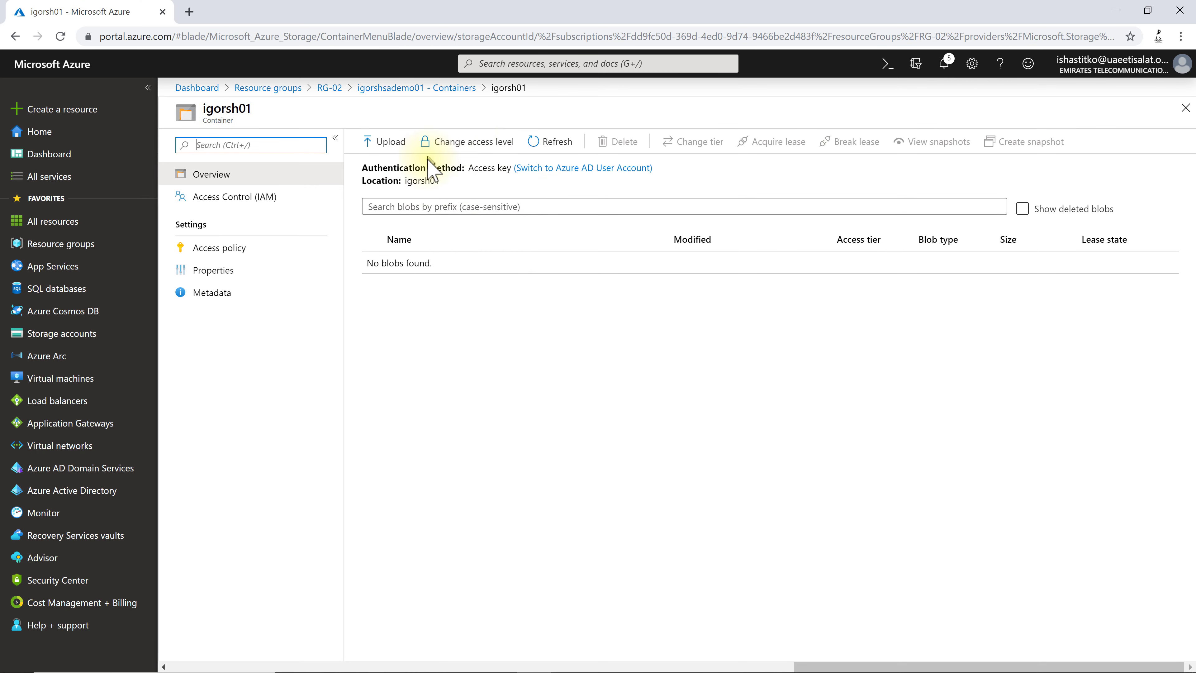
click(391, 149)
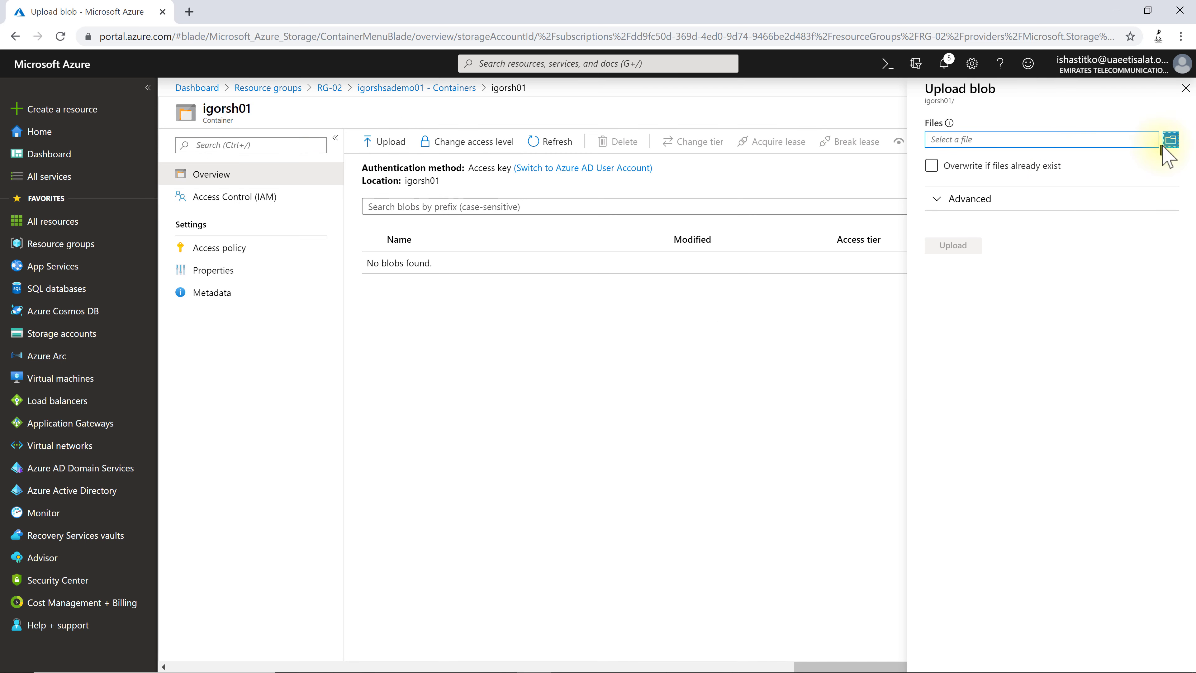
click(1170, 140)
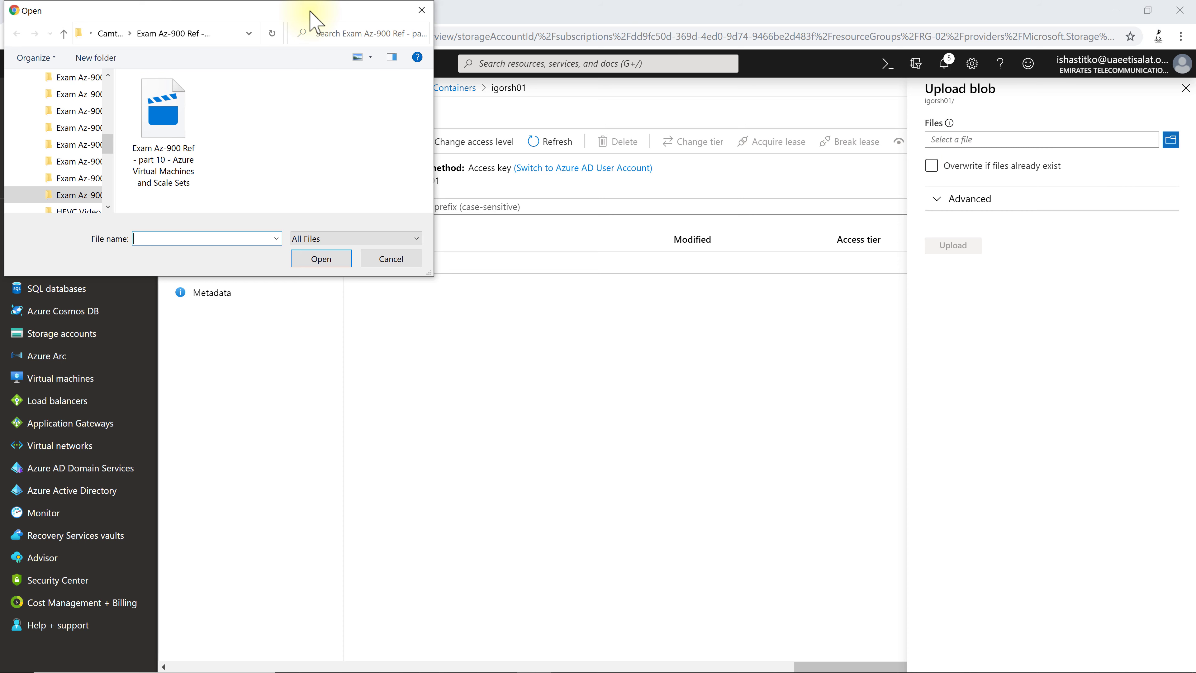
drag(311, 12, 564, 122)
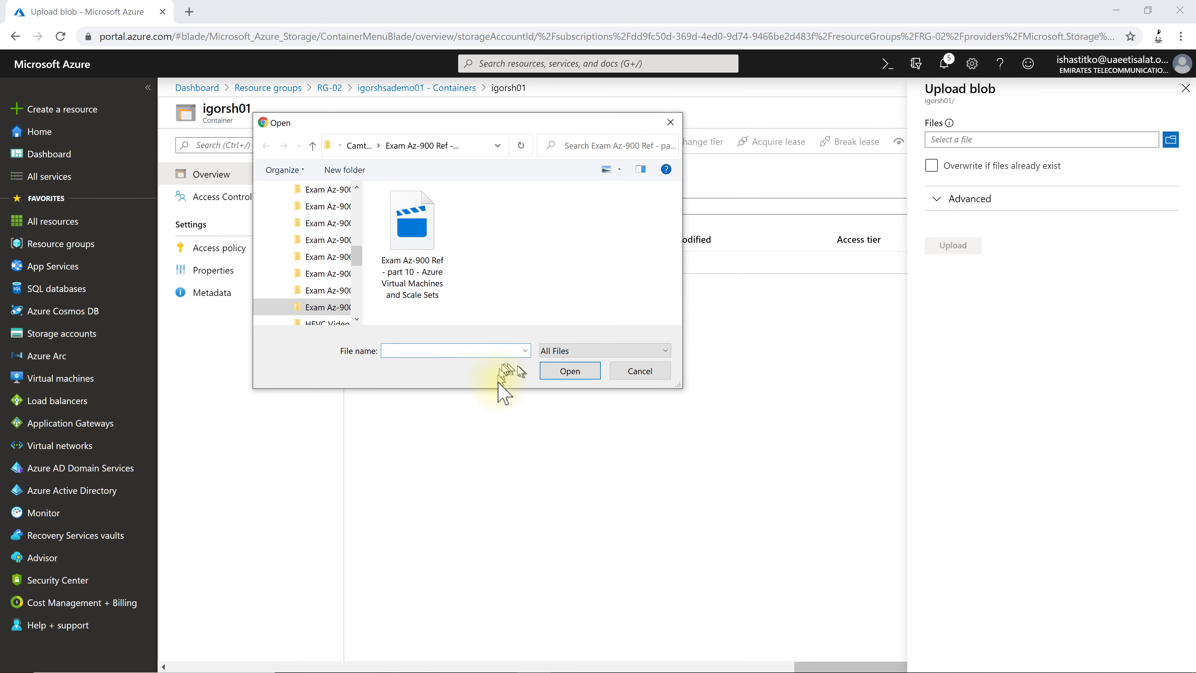
drag(494, 388, 502, 541)
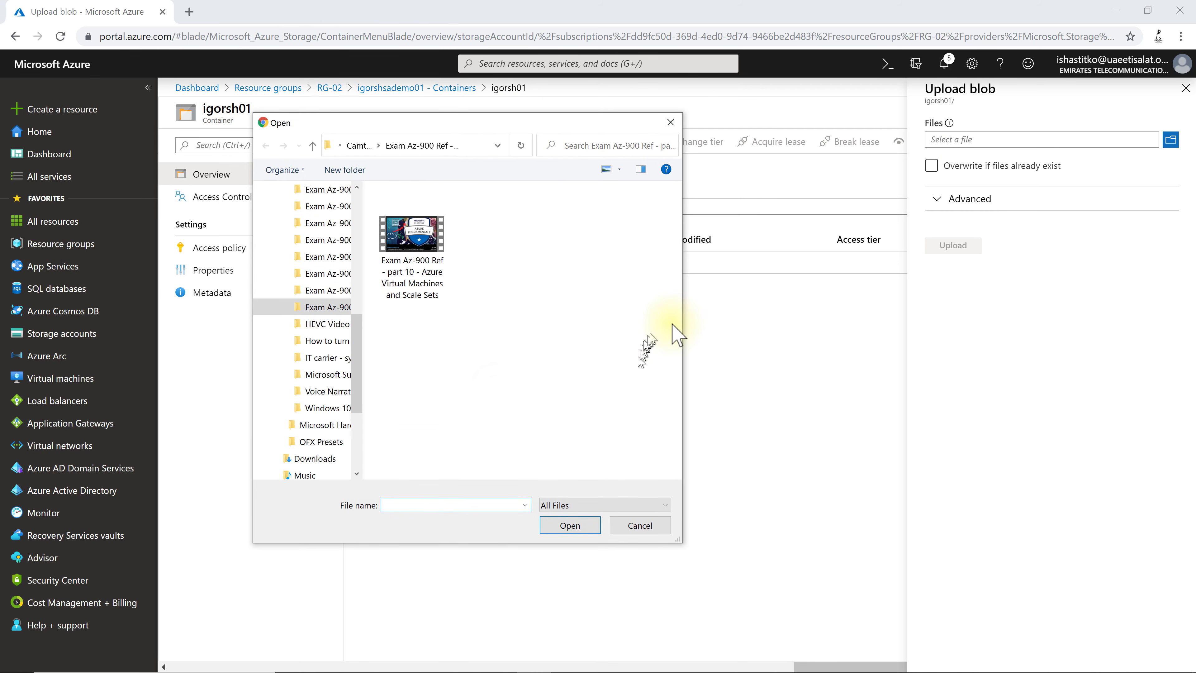
drag(683, 318, 921, 306)
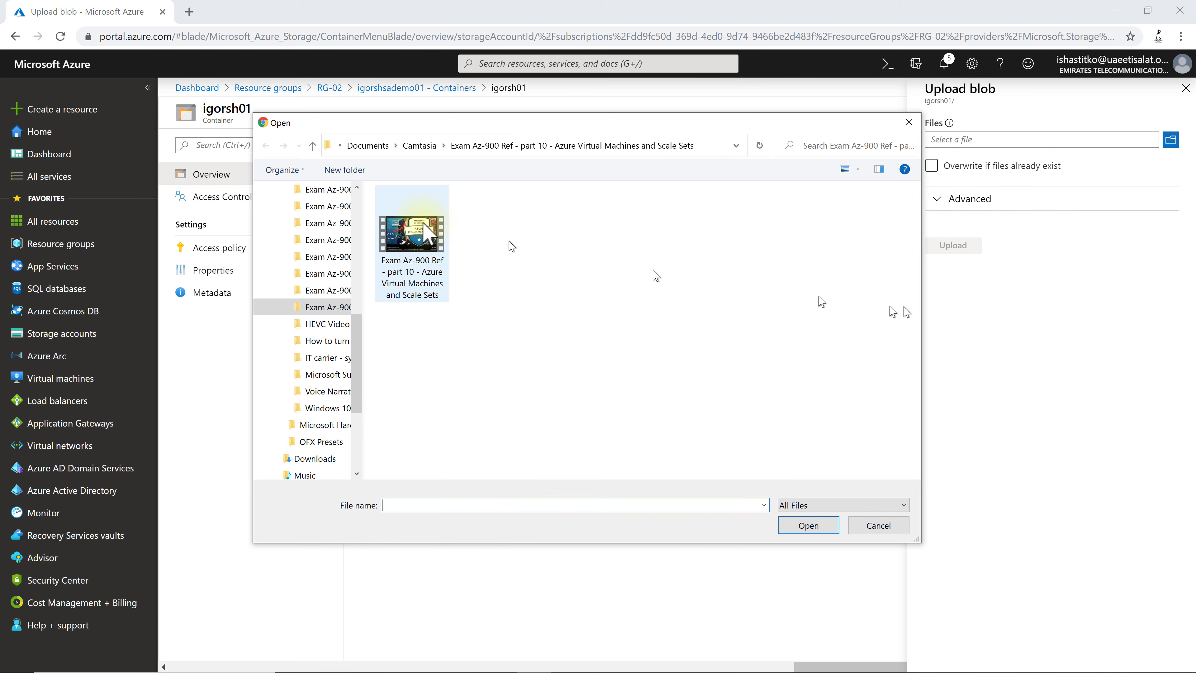
click(419, 146)
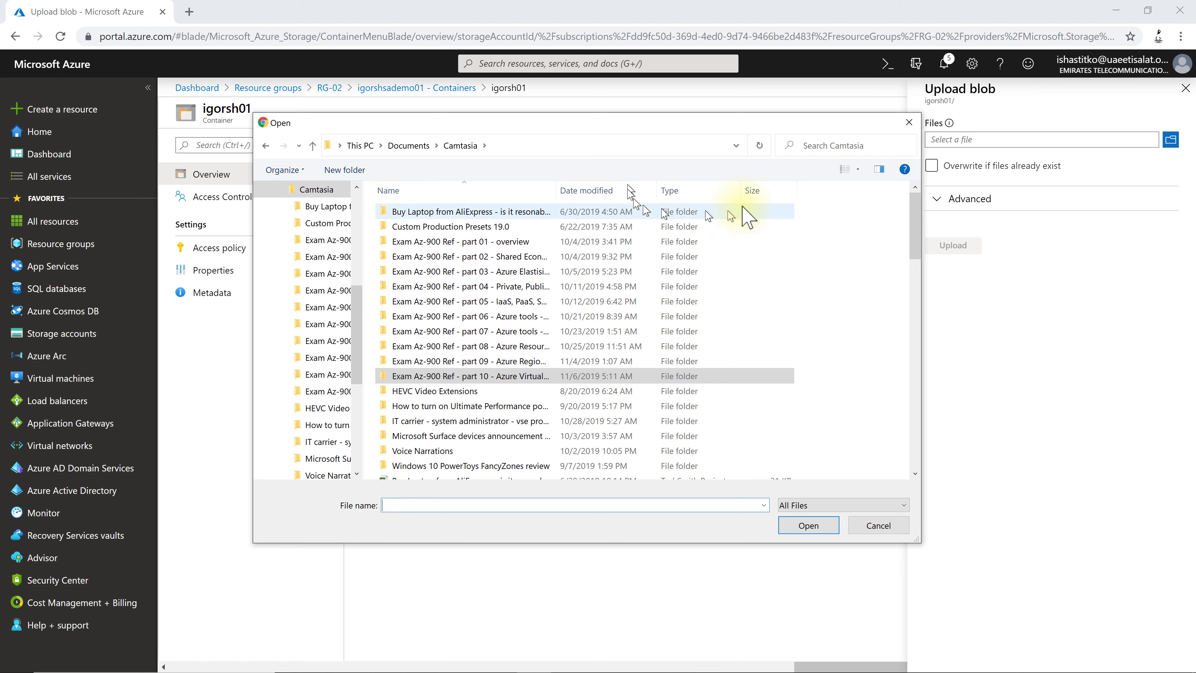
click(760, 191)
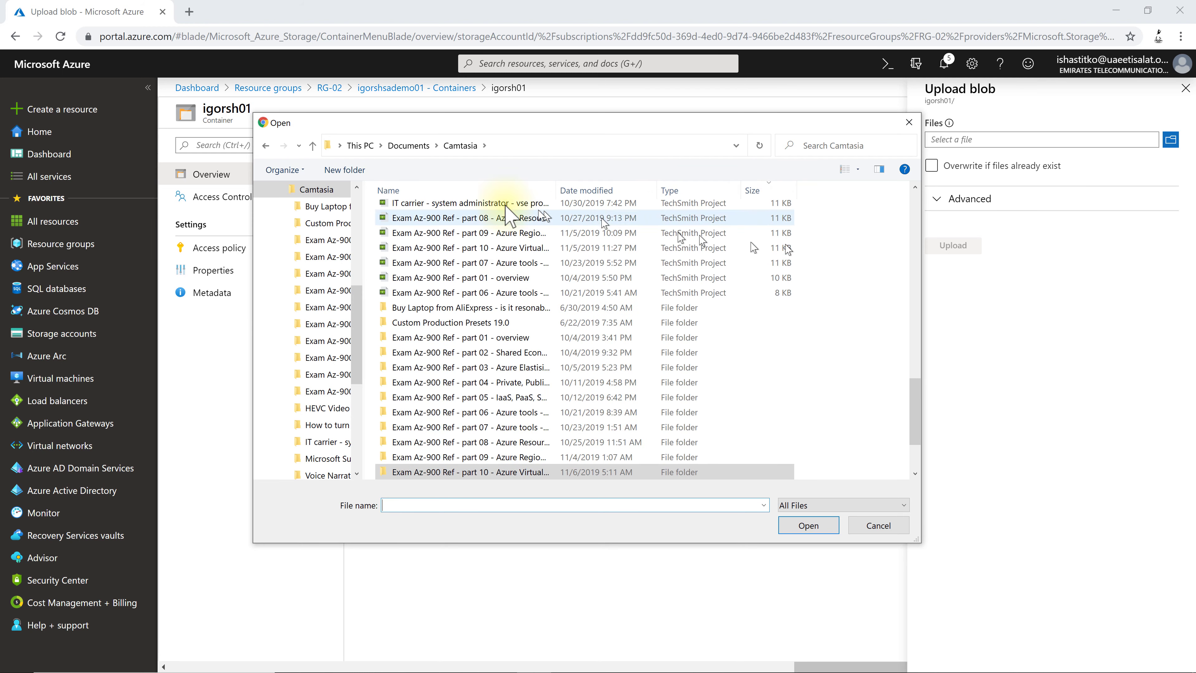
click(462, 204)
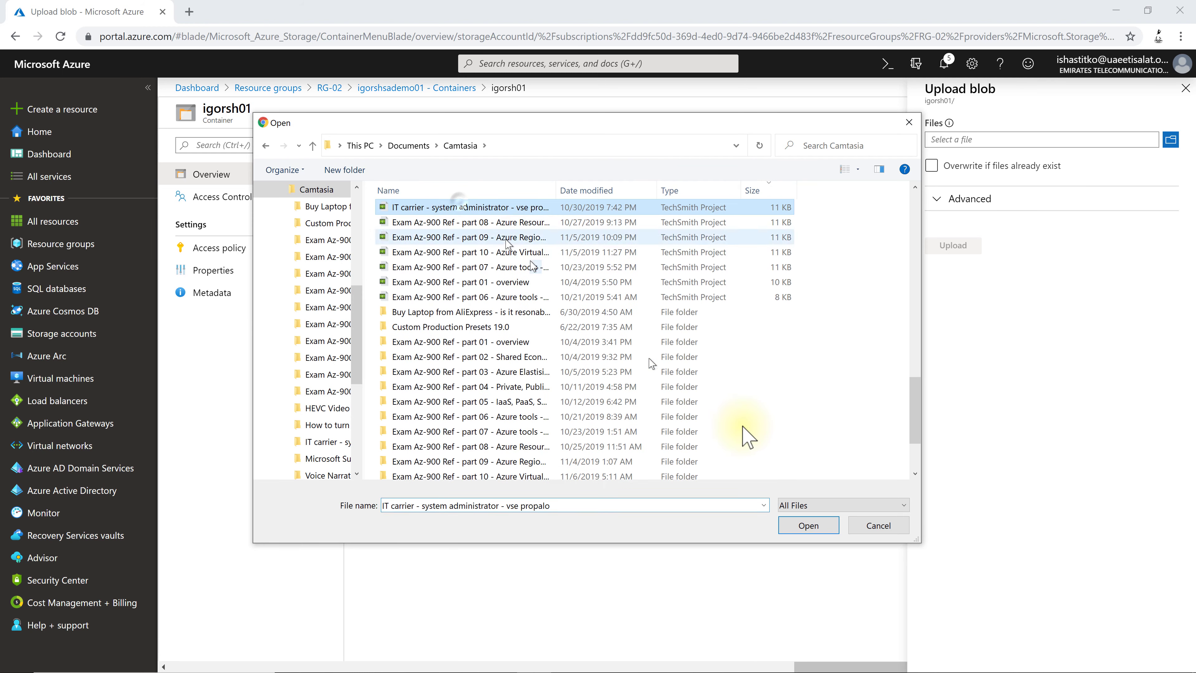
click(796, 526)
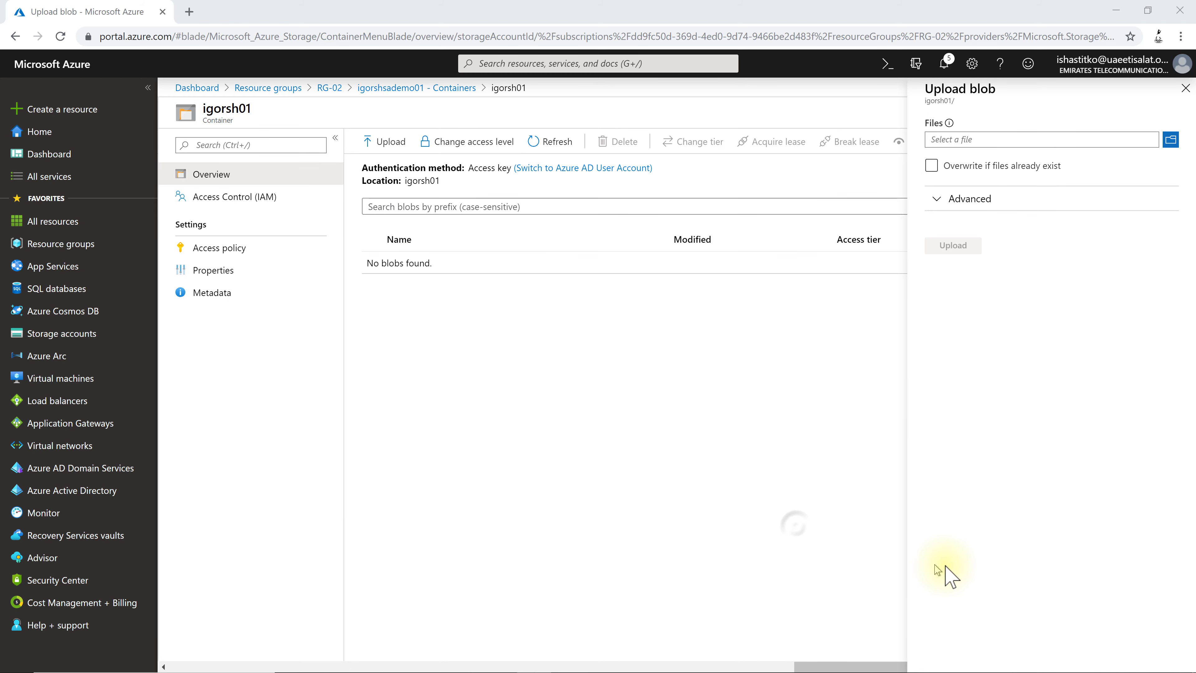
Review the advanced upload options and upload the file as a block blob with 4 MB block size and Hot access tier, without a folder.
click(926, 200)
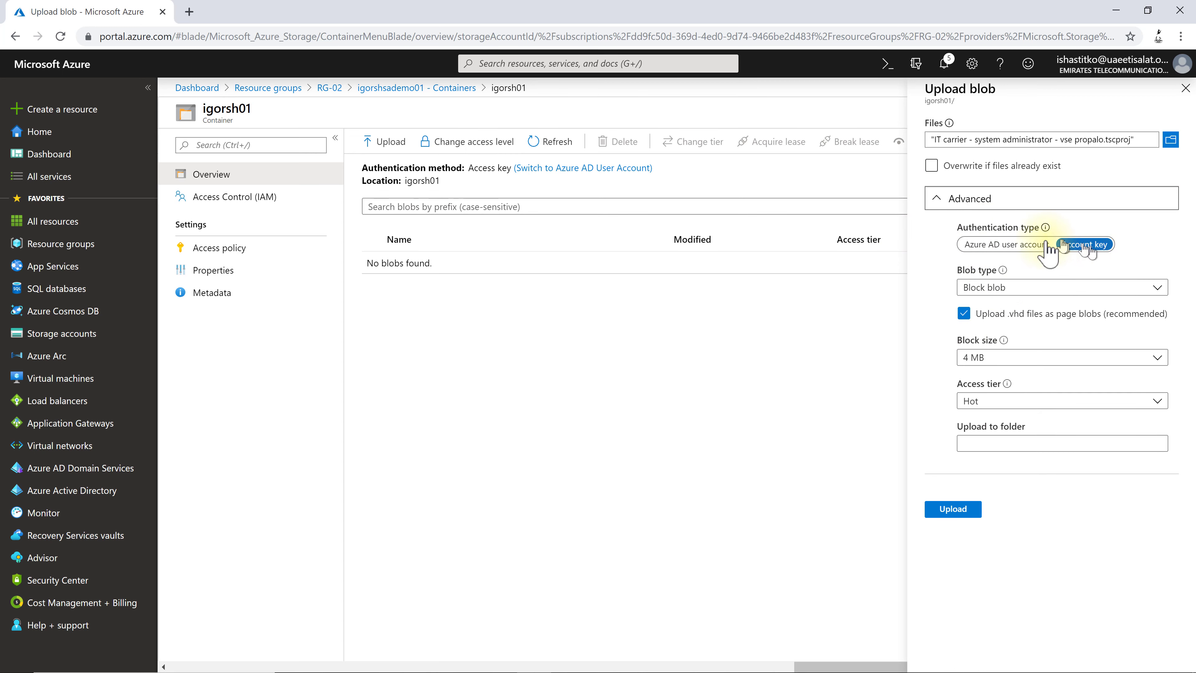
click(1065, 288)
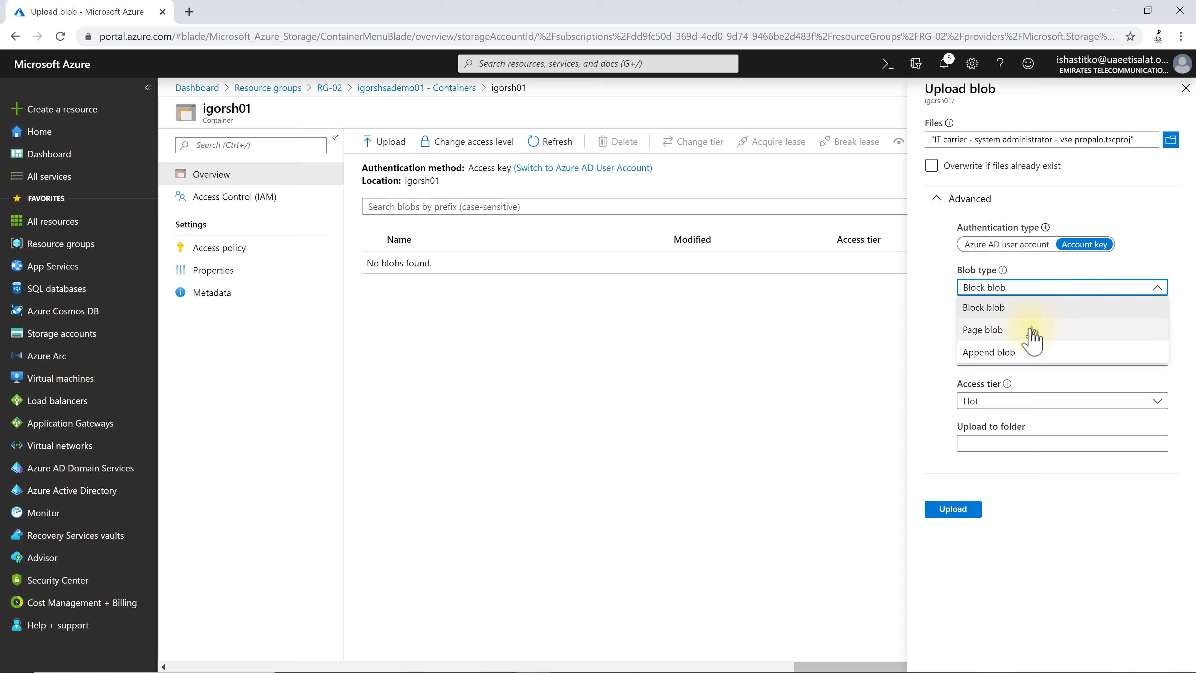
click(960, 307)
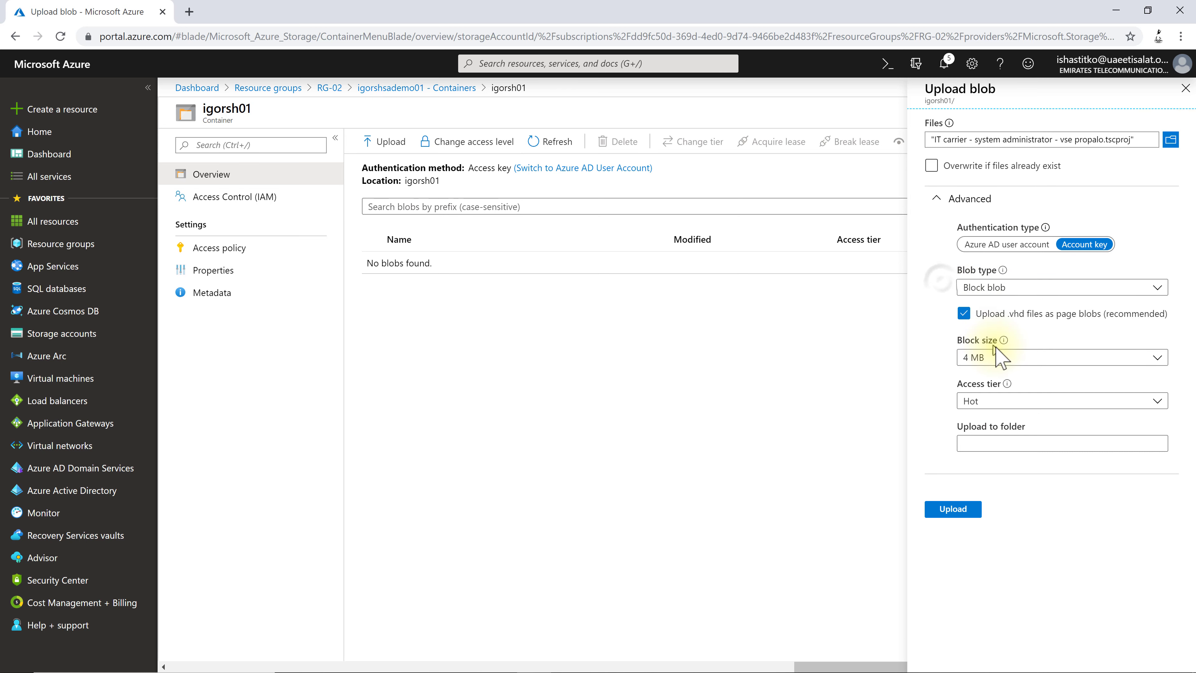
click(1011, 358)
click(1011, 358)
click(998, 401)
click(999, 400)
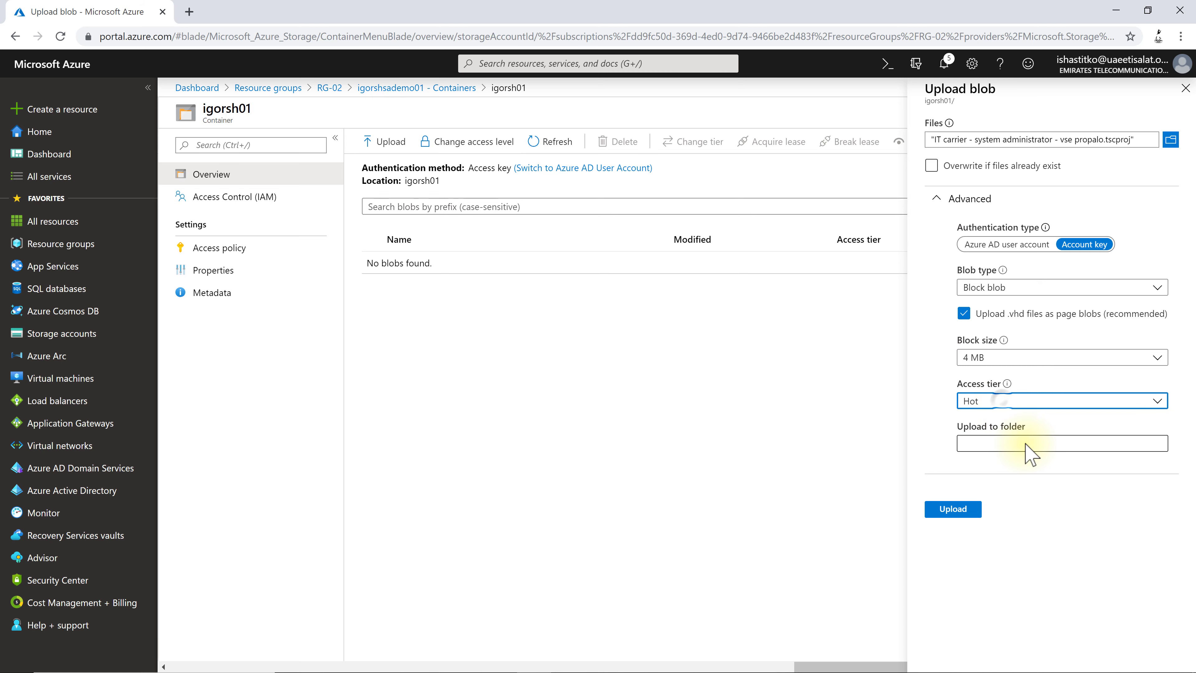
click(1019, 443)
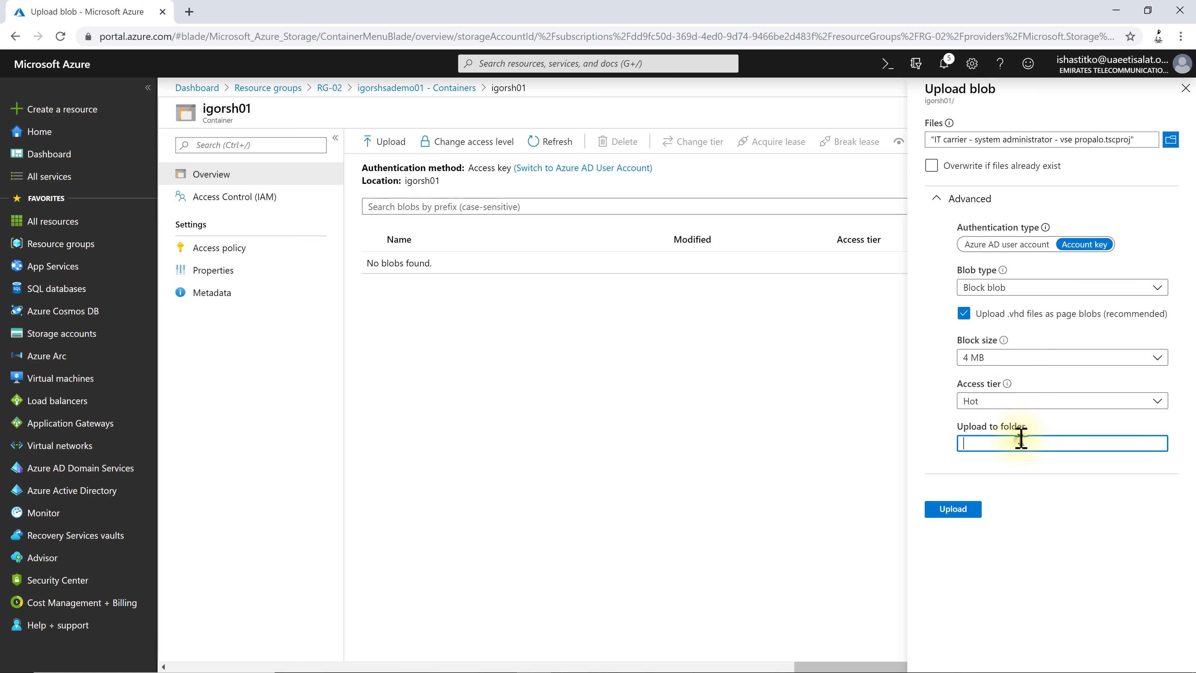
click(969, 511)
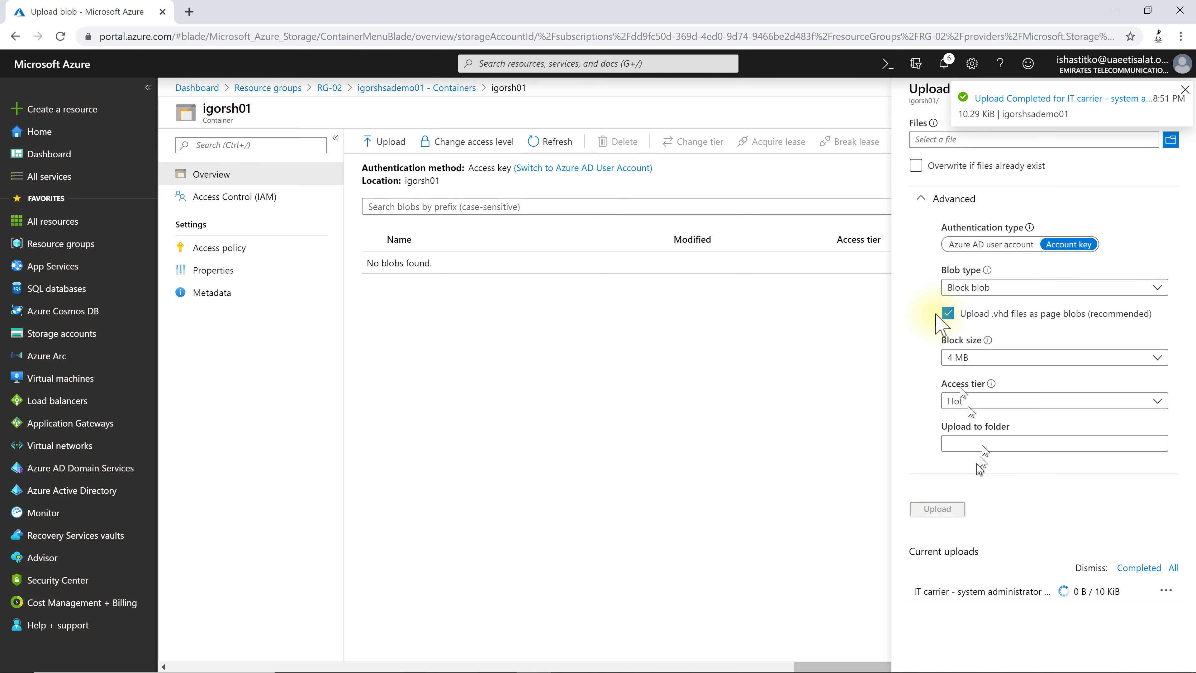
click(536, 325)
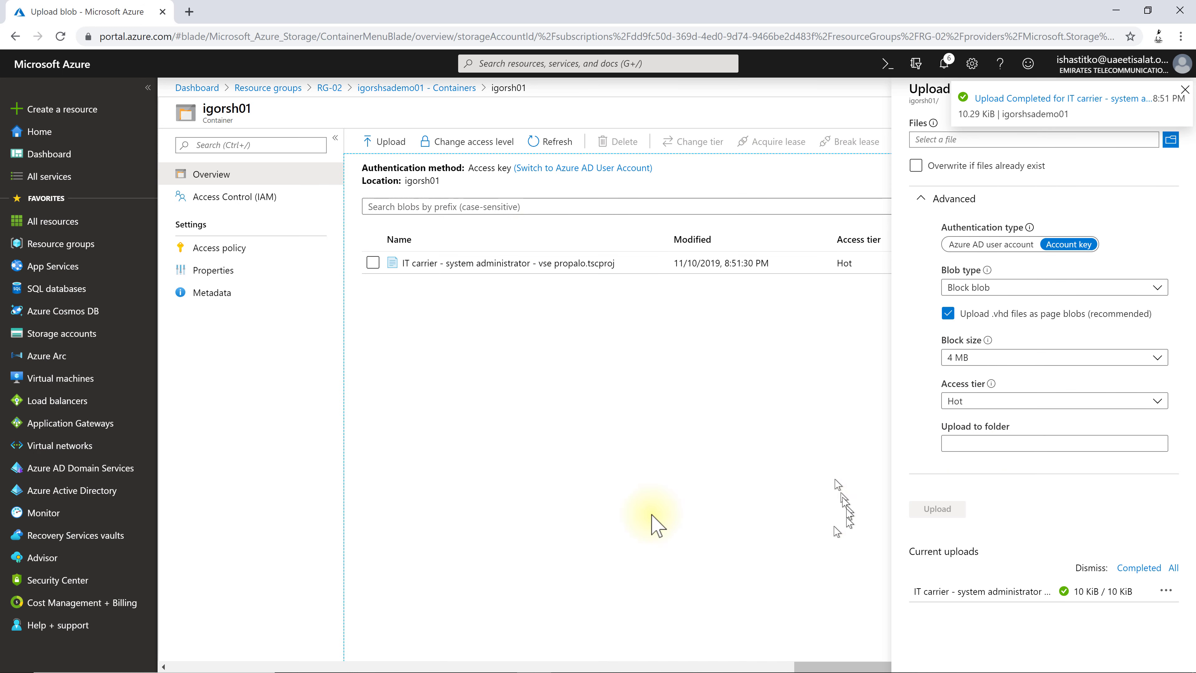
click(1185, 88)
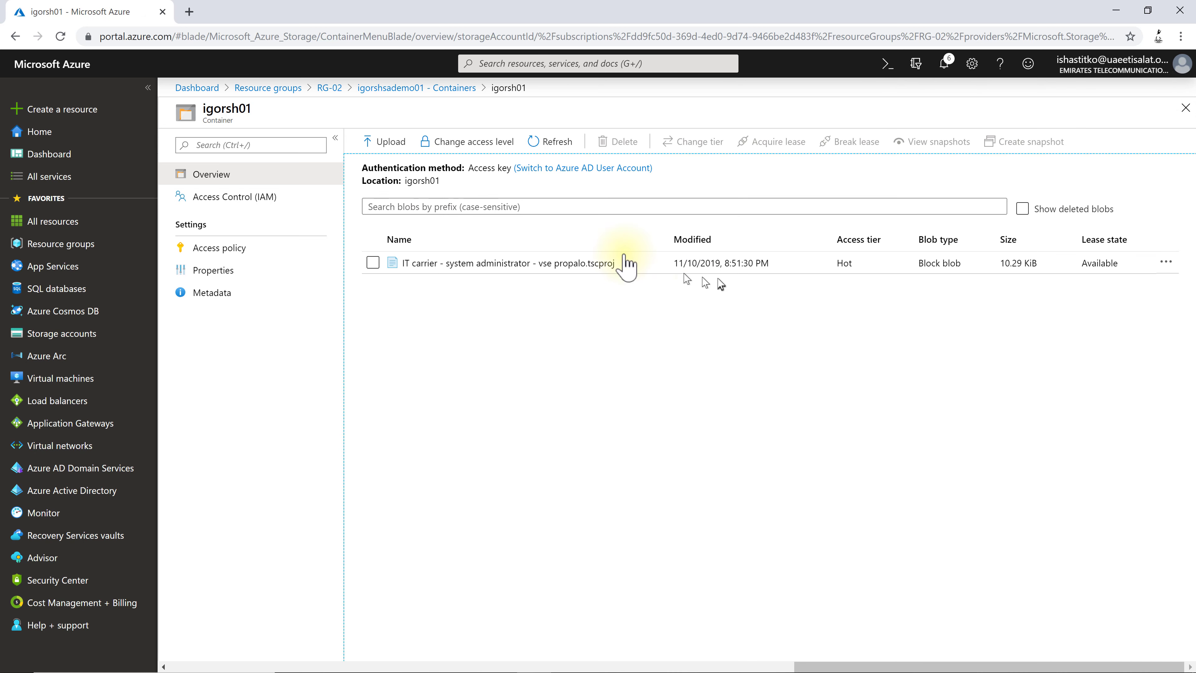
Open the uploaded blob's properties and copy its URL.
click(1166, 262)
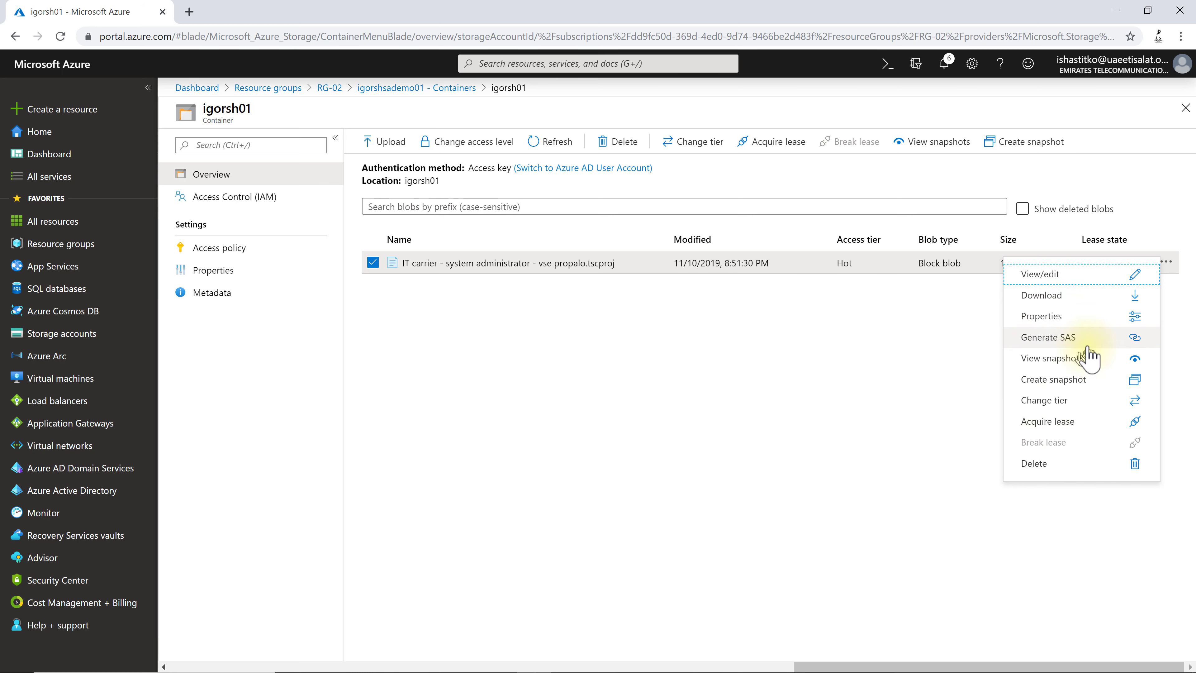
click(1092, 316)
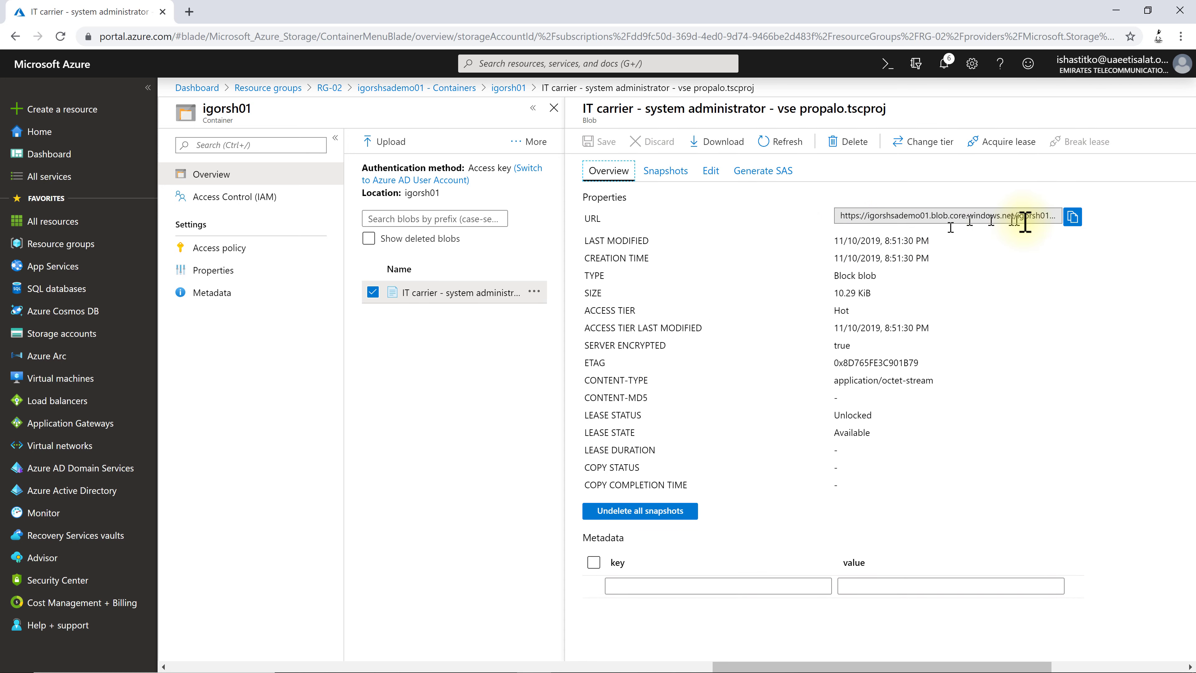
click(1073, 218)
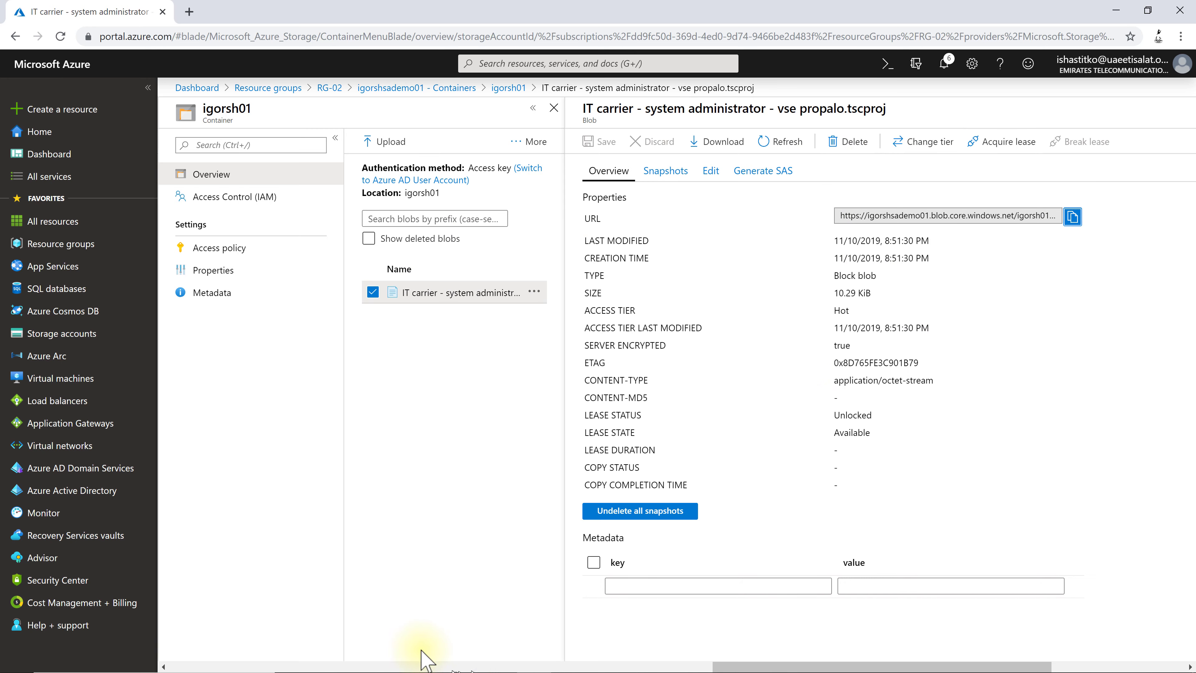
Open the copied blob URL in a new browser tab to download the file.
mouse_move(366, 668)
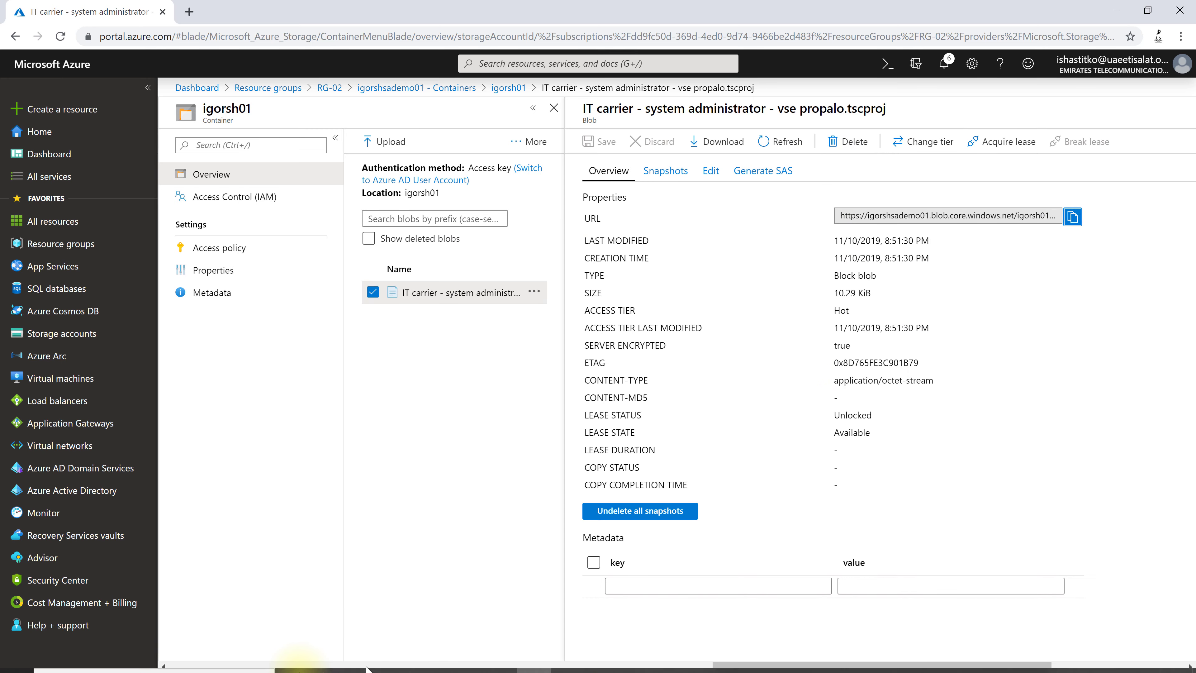
click(189, 12)
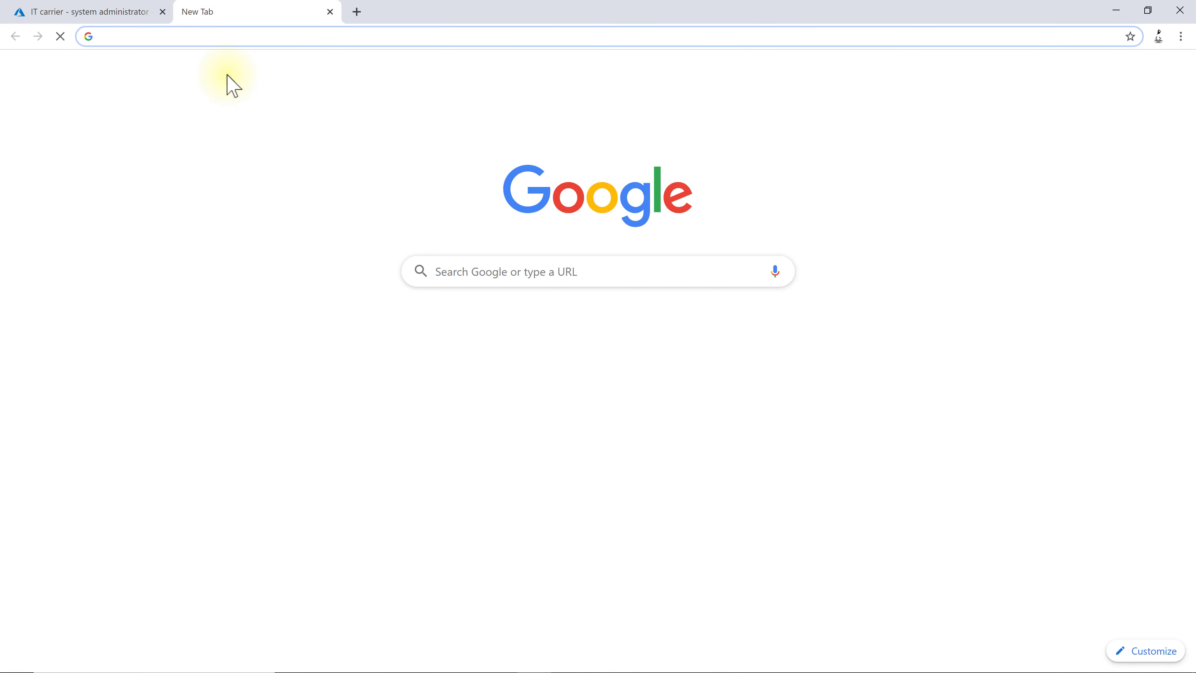
key(ctrl+v)
click(227, 75)
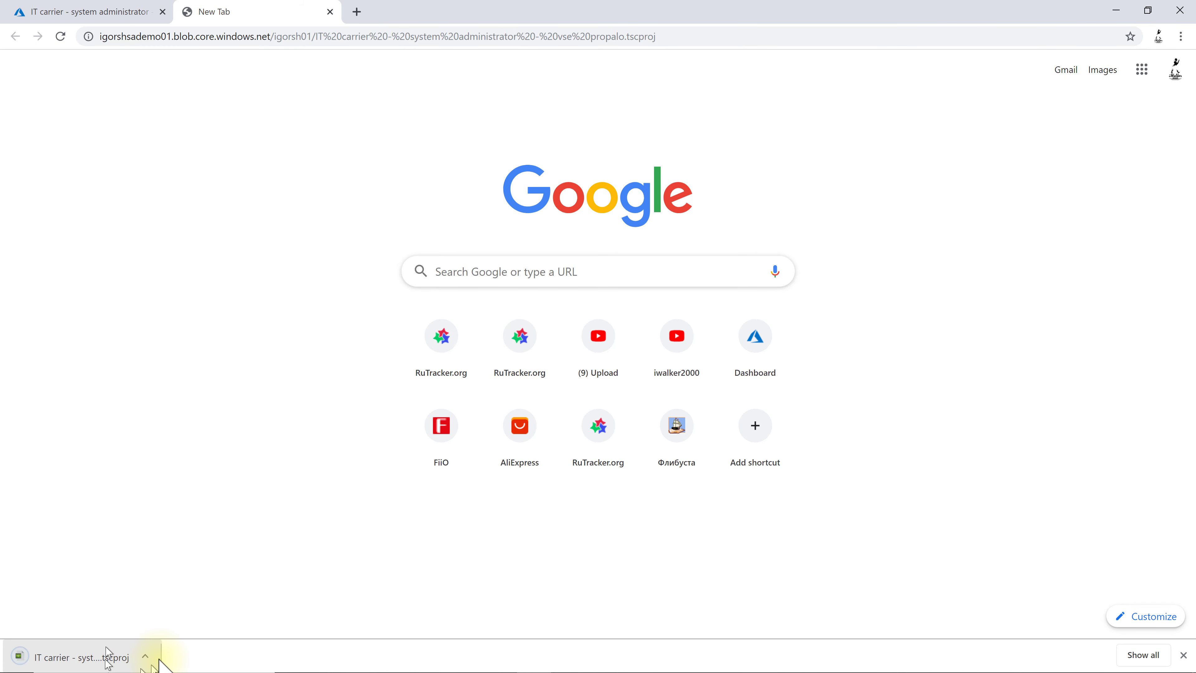
click(145, 657)
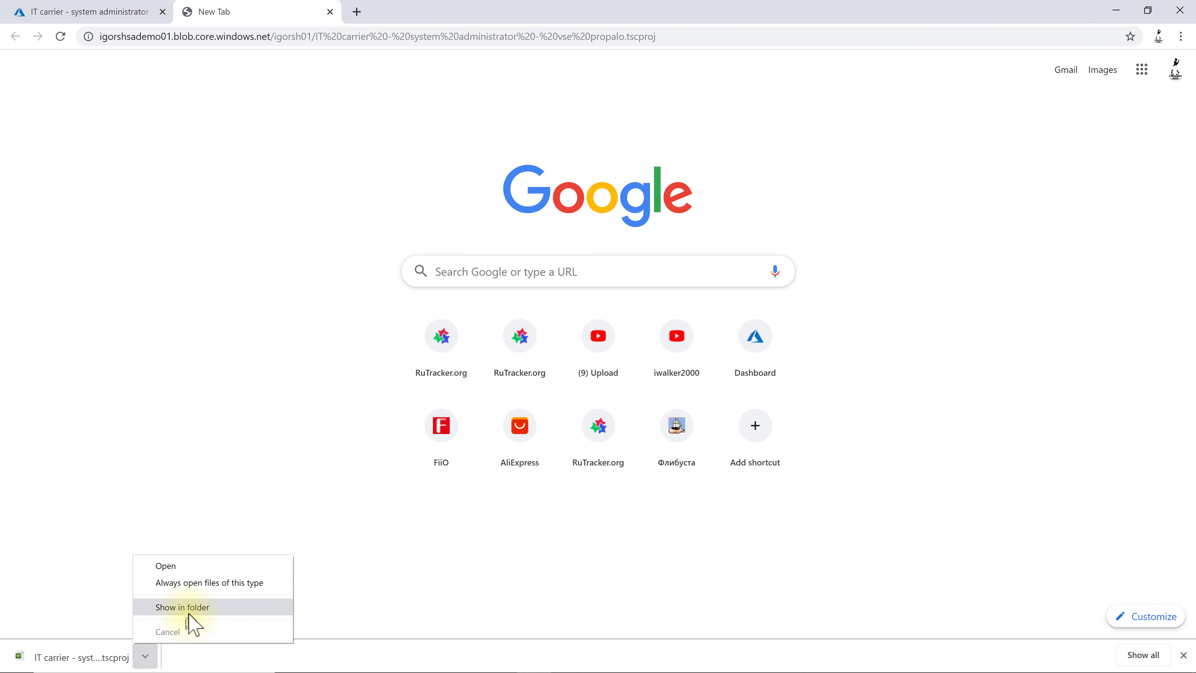
click(165, 502)
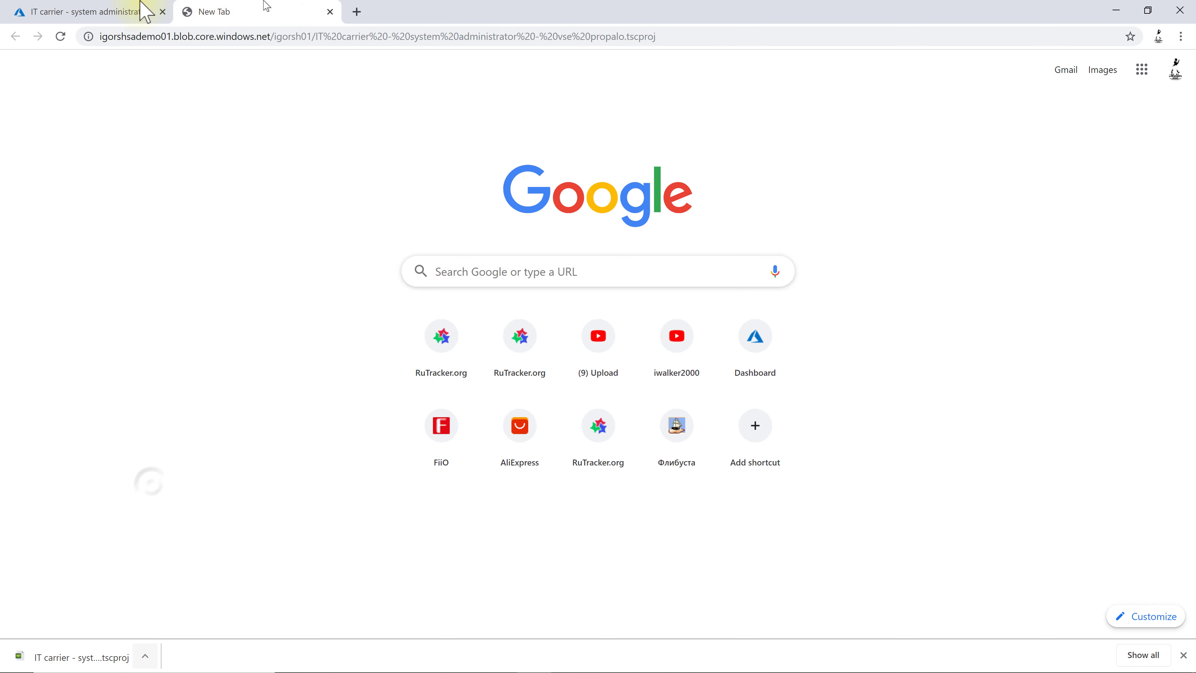
Return to the storage account's container list in the Azure portal and open the older container named with only the owner's alias.
click(53, 8)
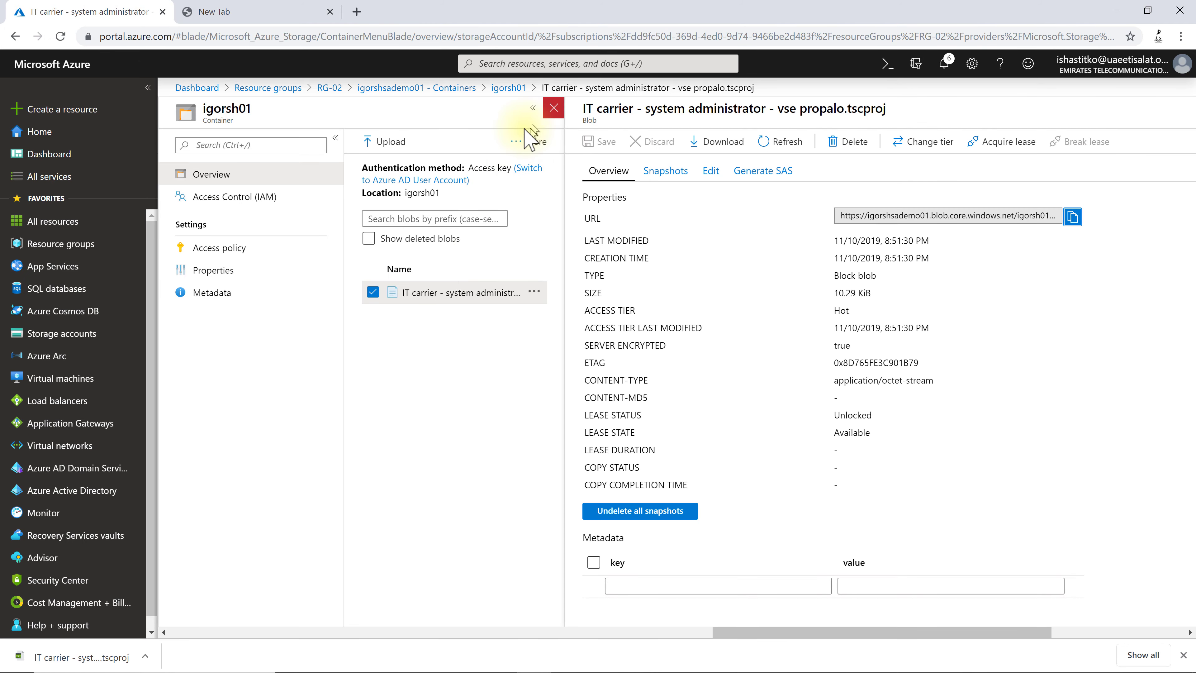
click(464, 89)
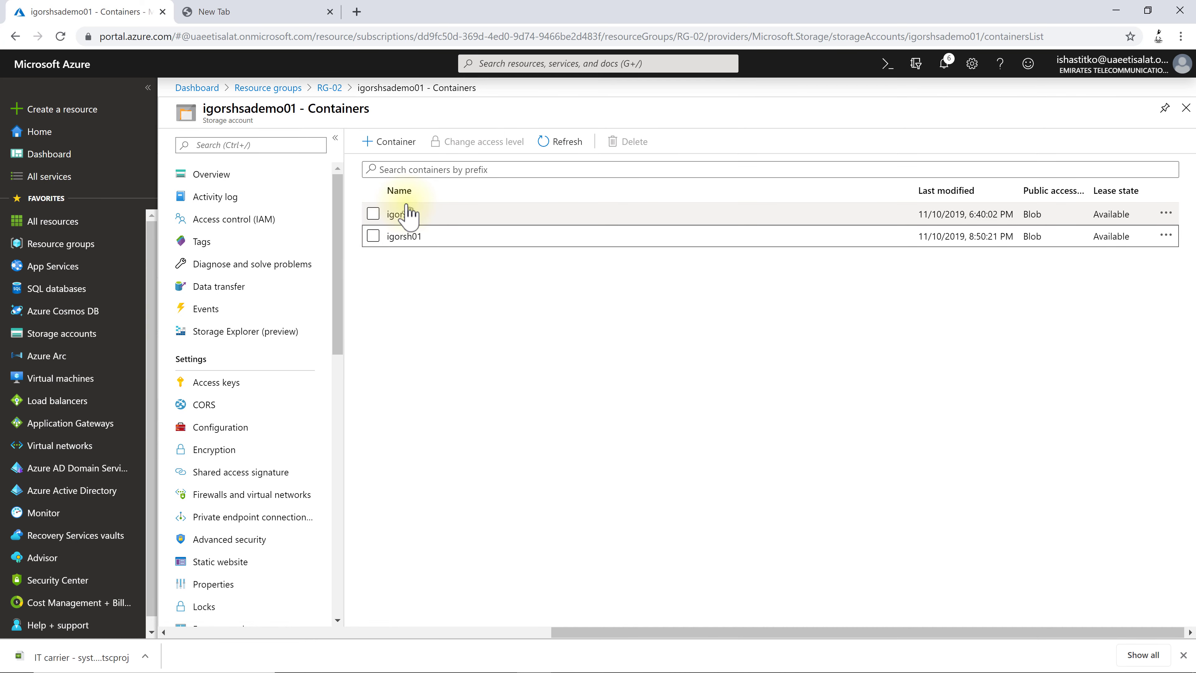
click(408, 214)
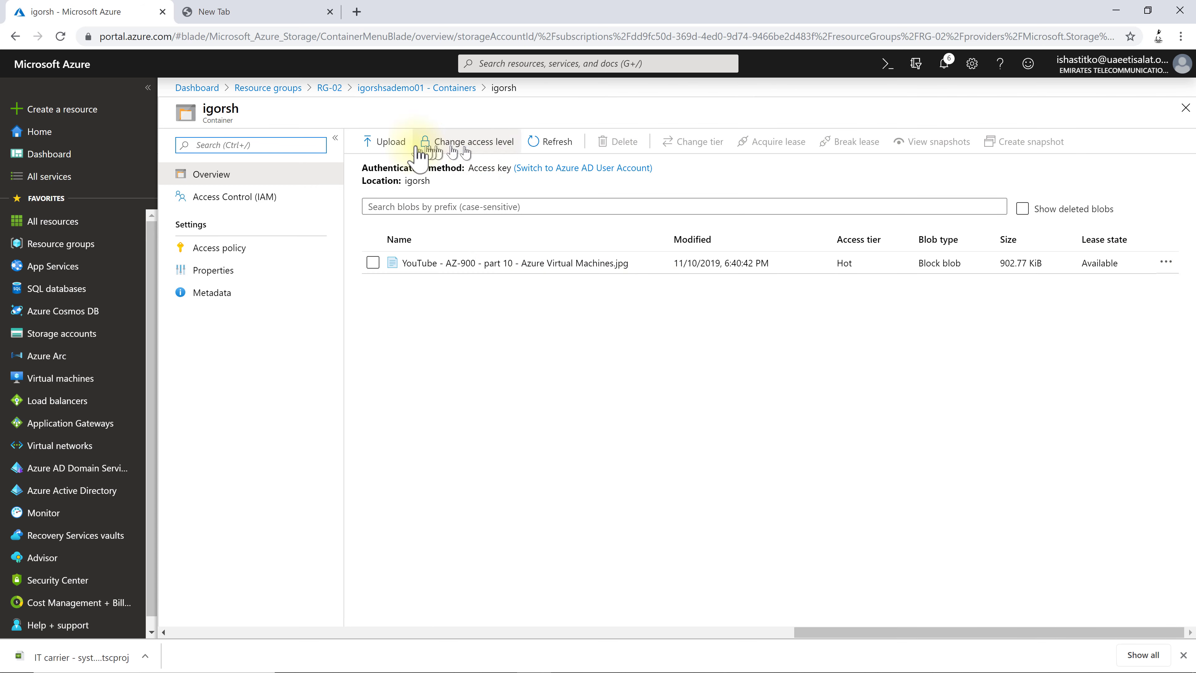
click(391, 144)
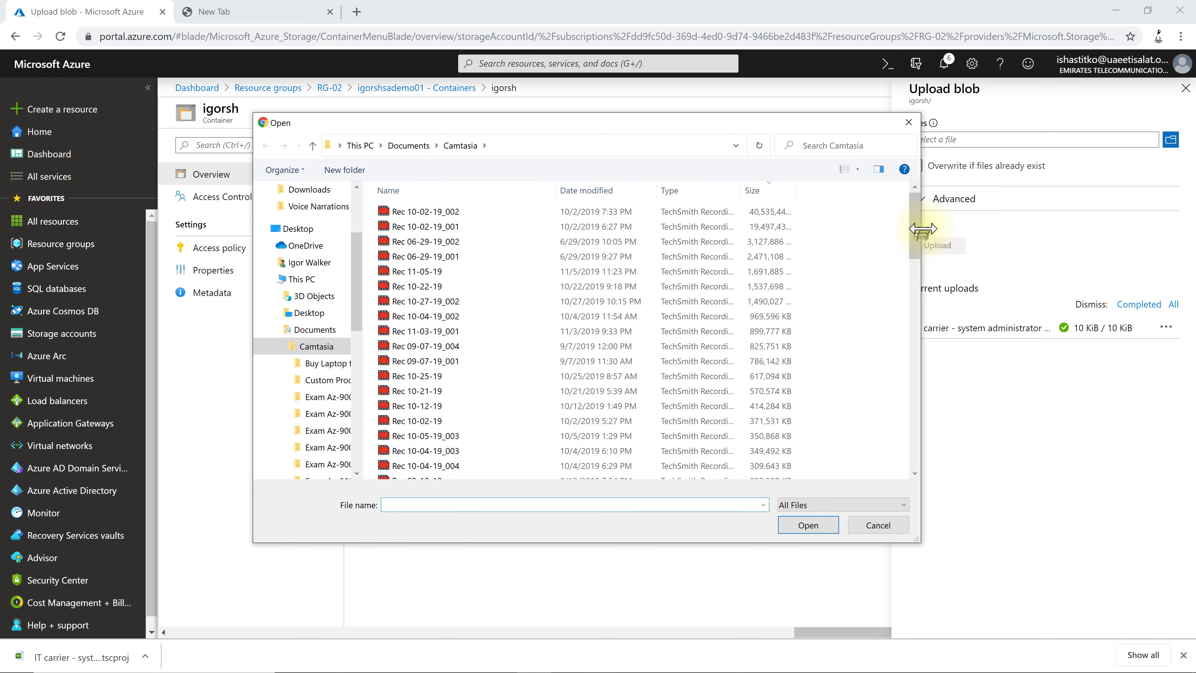
drag(916, 231, 921, 351)
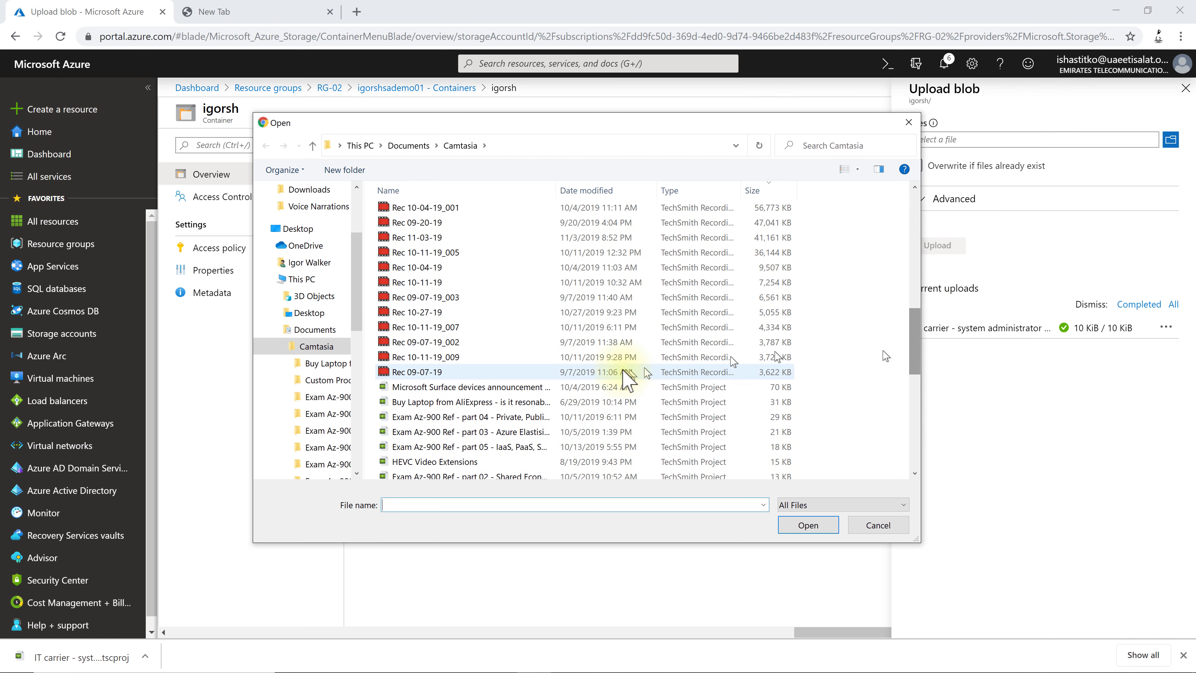
drag(918, 313, 918, 433)
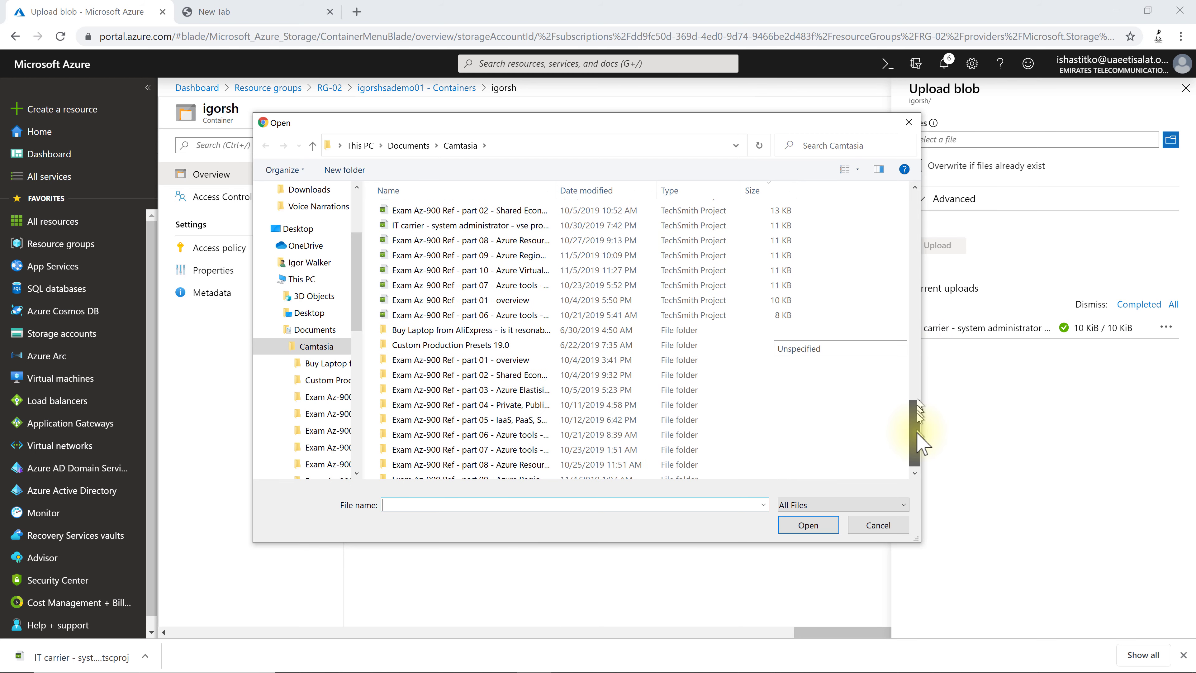
click(892, 526)
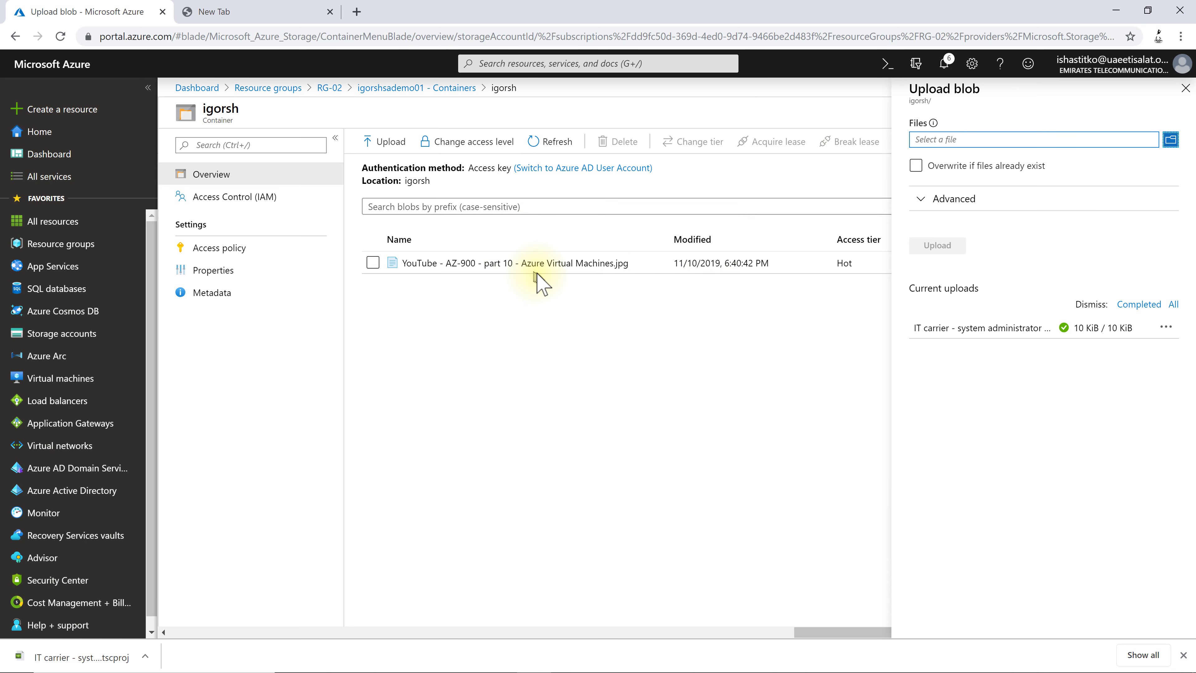
Copy the URL of the blob "YouTube - AZ-900 - part 10 - Azure Virtual Machines.jpg" and load it in the second browser tab.
click(542, 265)
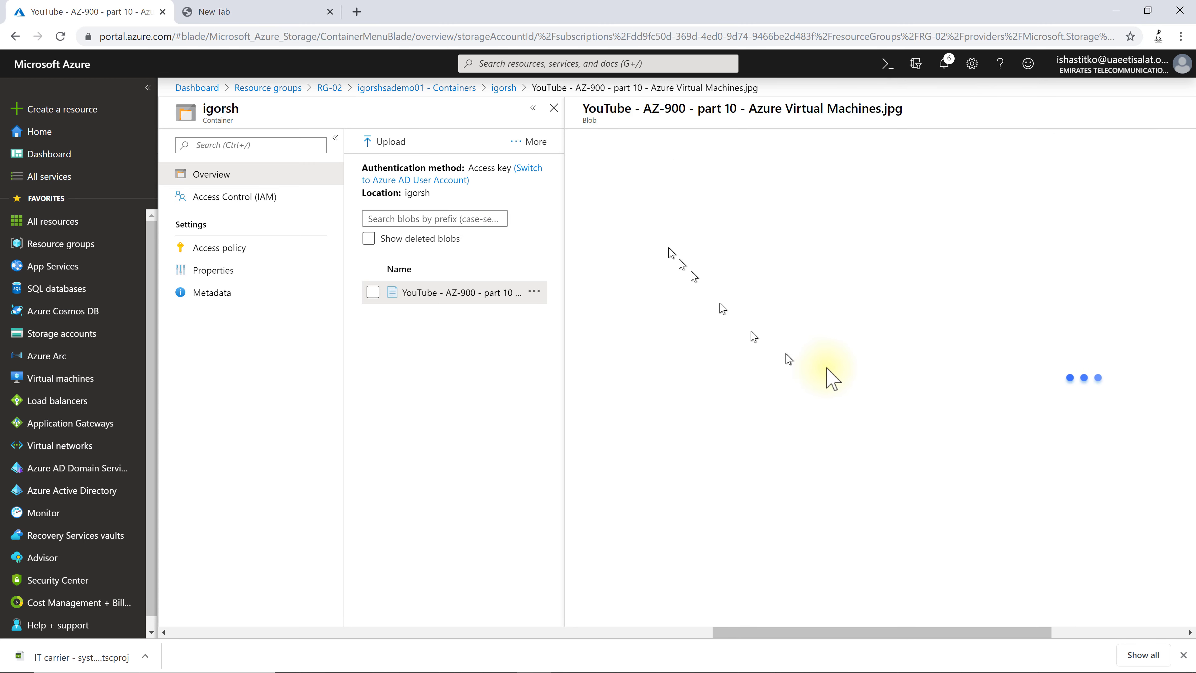
click(1073, 218)
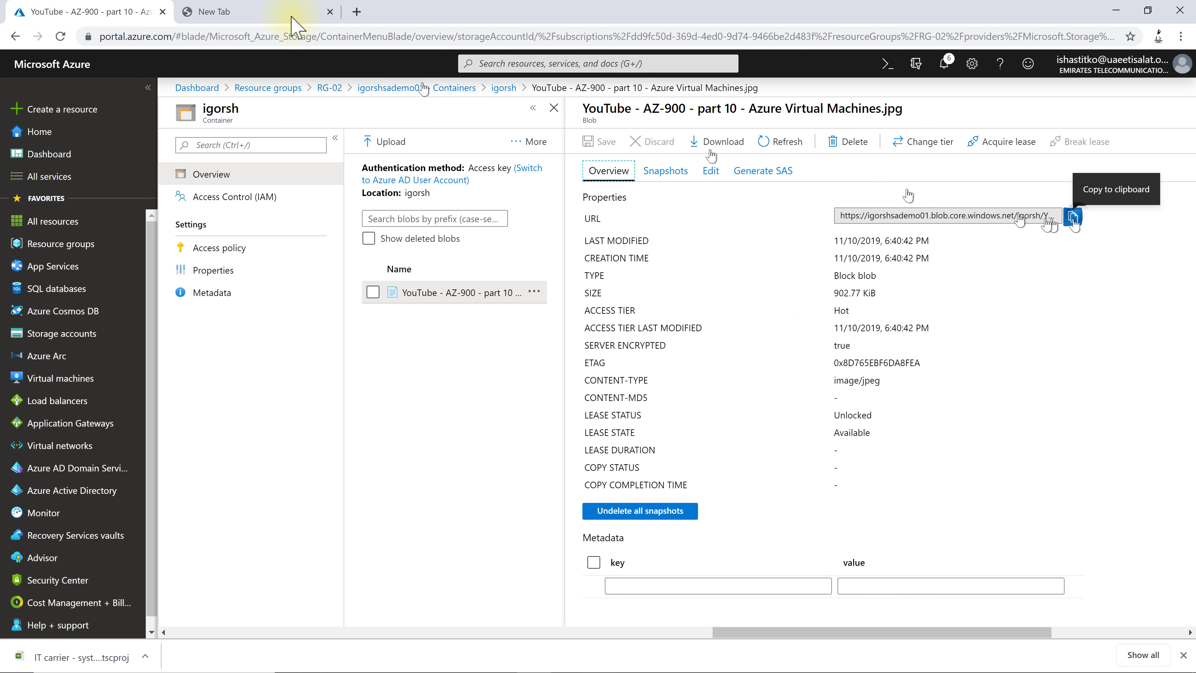
click(262, 14)
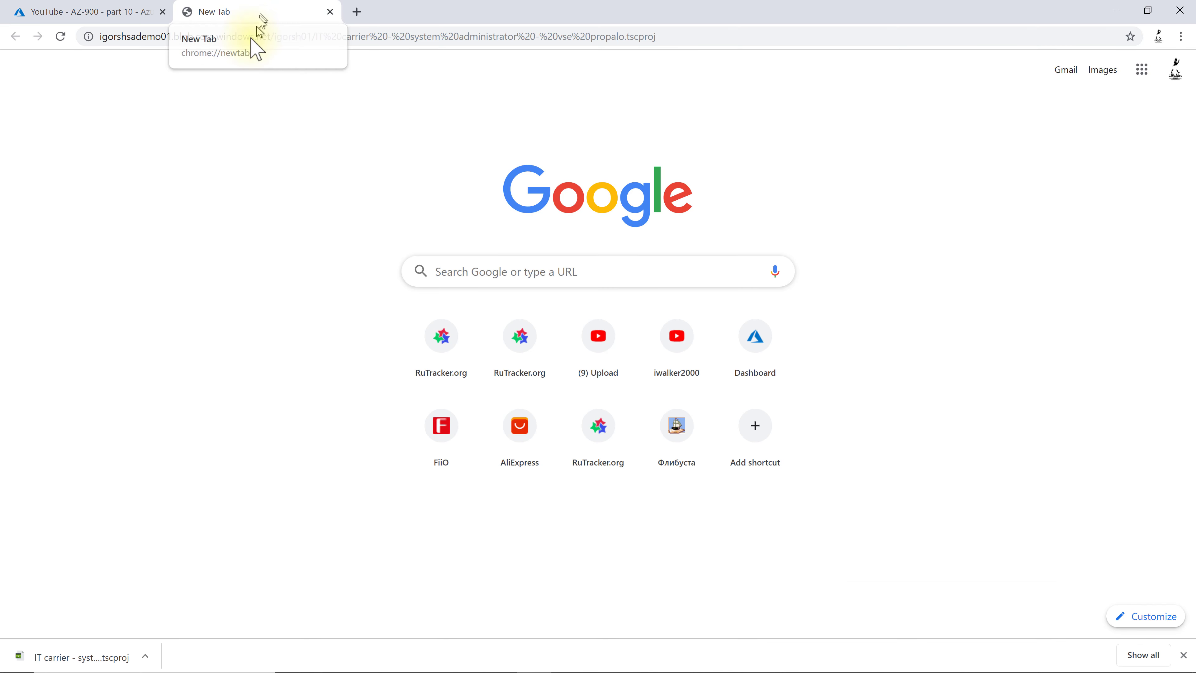
click(333, 41)
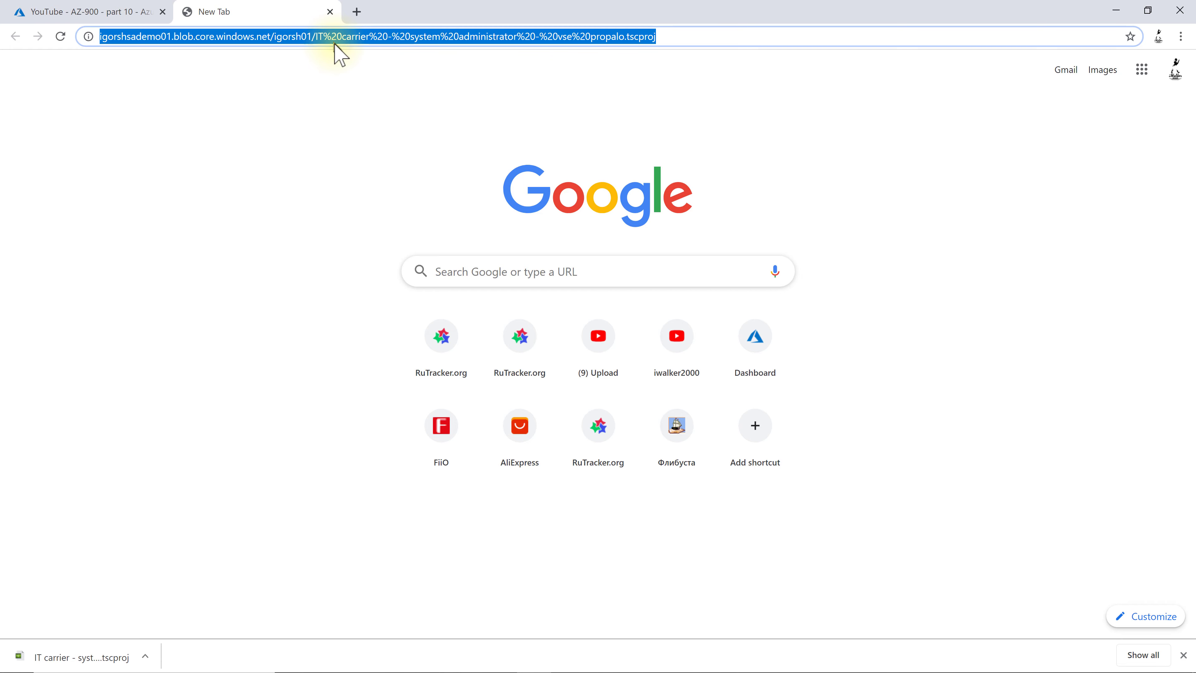
key(ctrl+v)
key(Return)
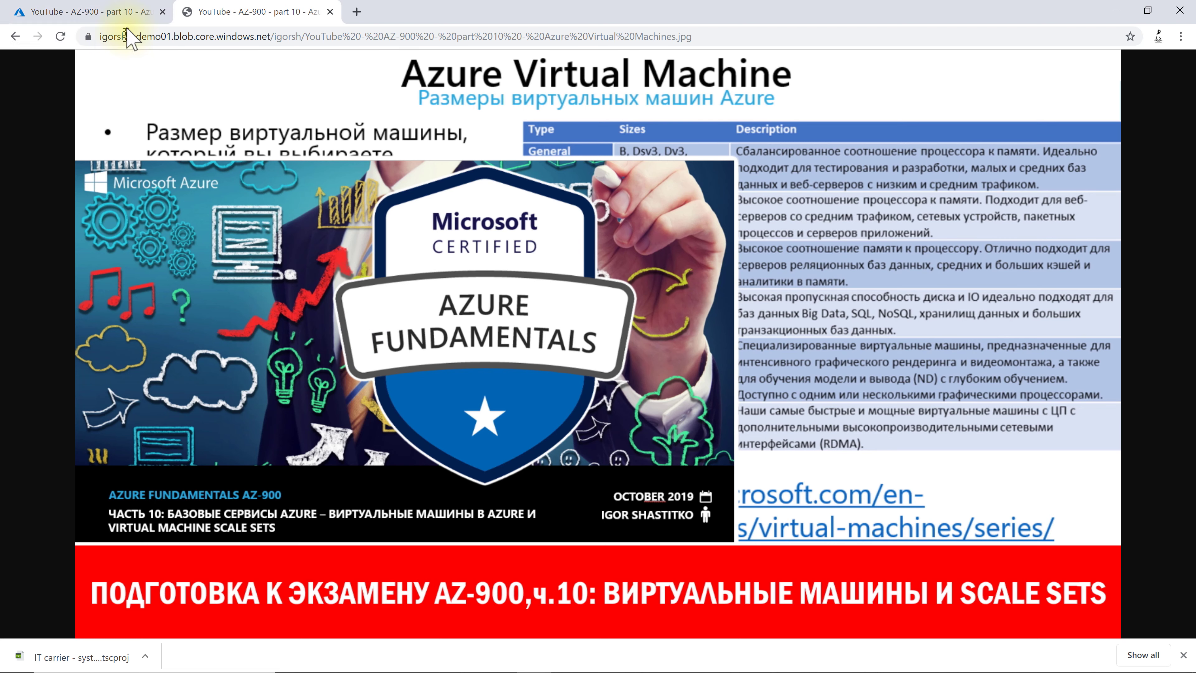
Return to the storage account's overview in the Azure portal and open its Tables service.
click(118, 12)
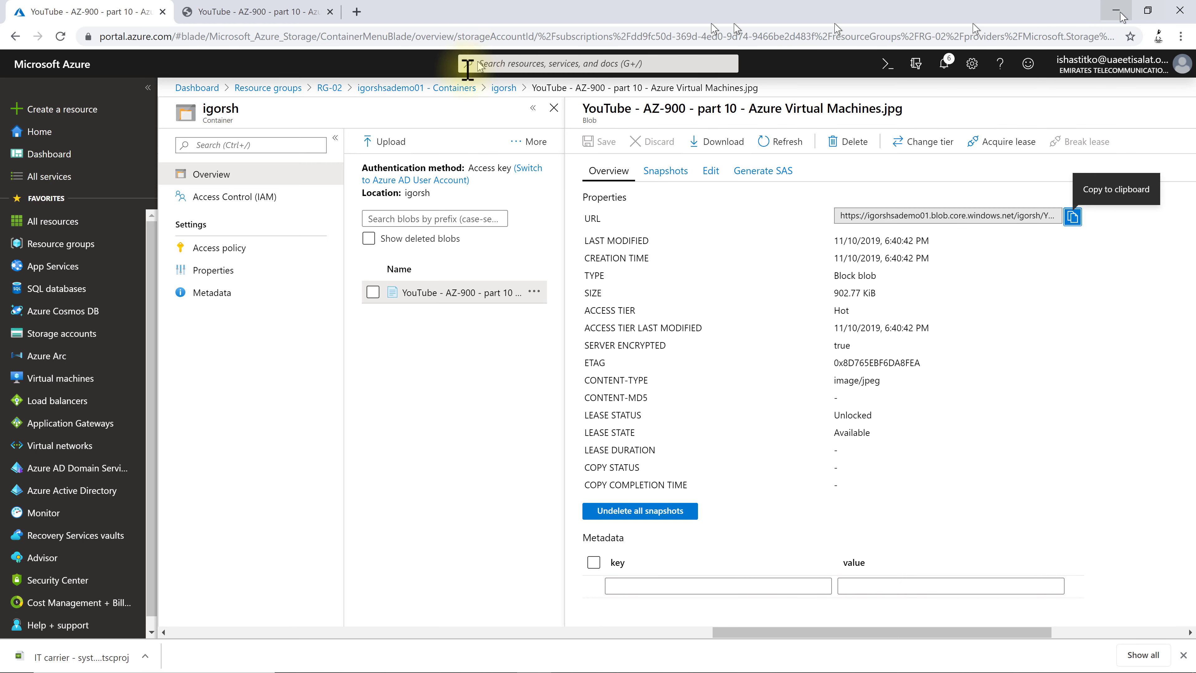
click(431, 94)
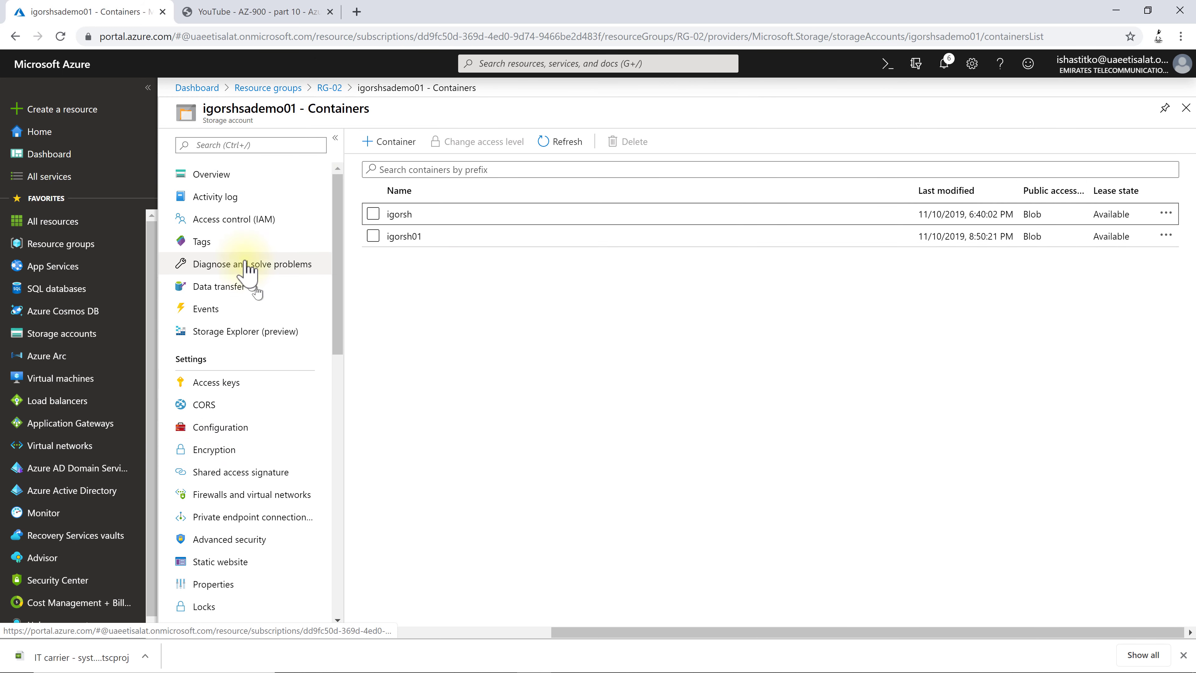
click(237, 174)
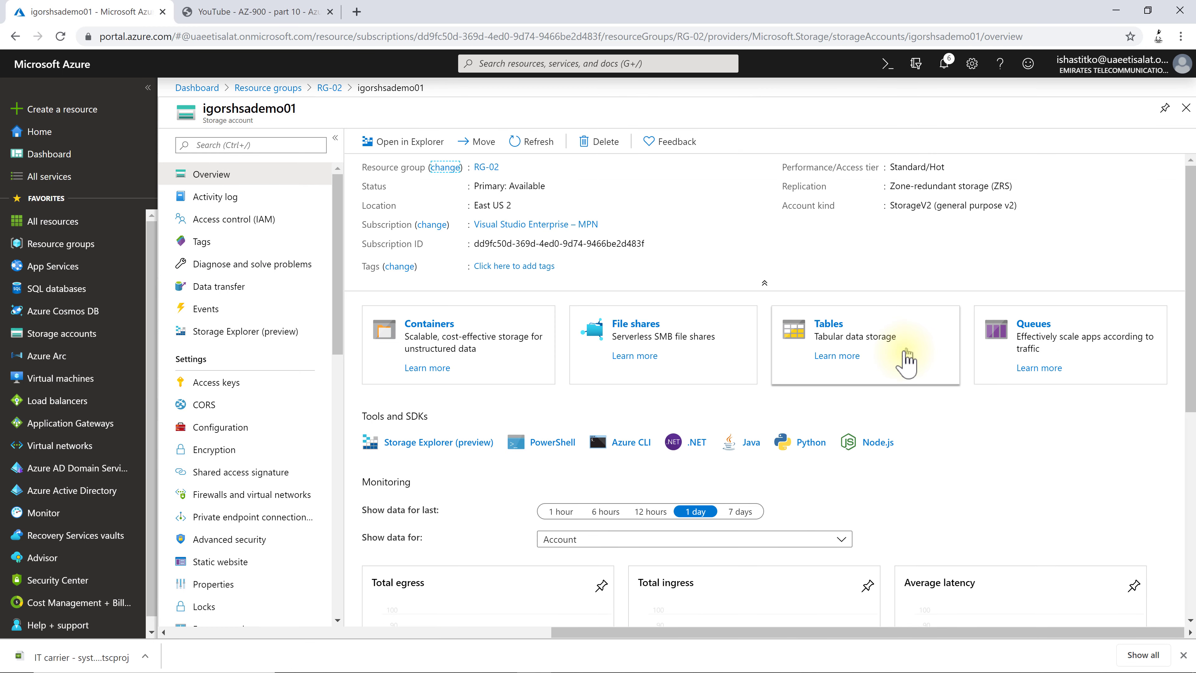
click(833, 324)
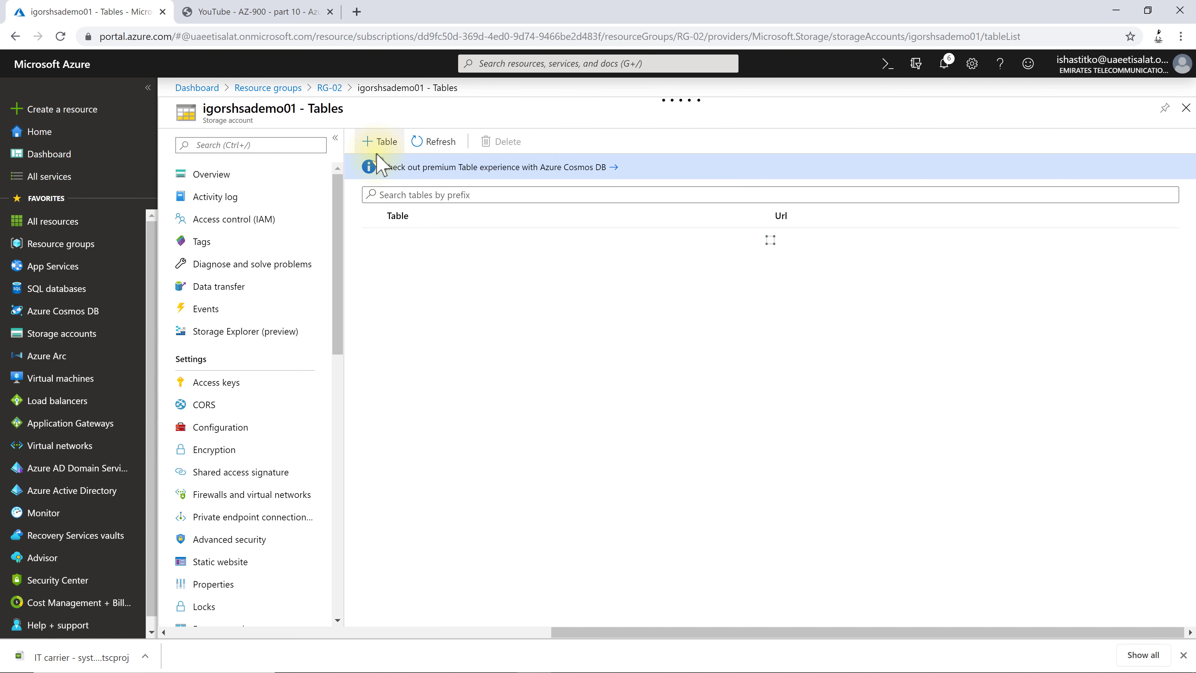
Create a table named mydemotable01 in the storage account.
click(376, 151)
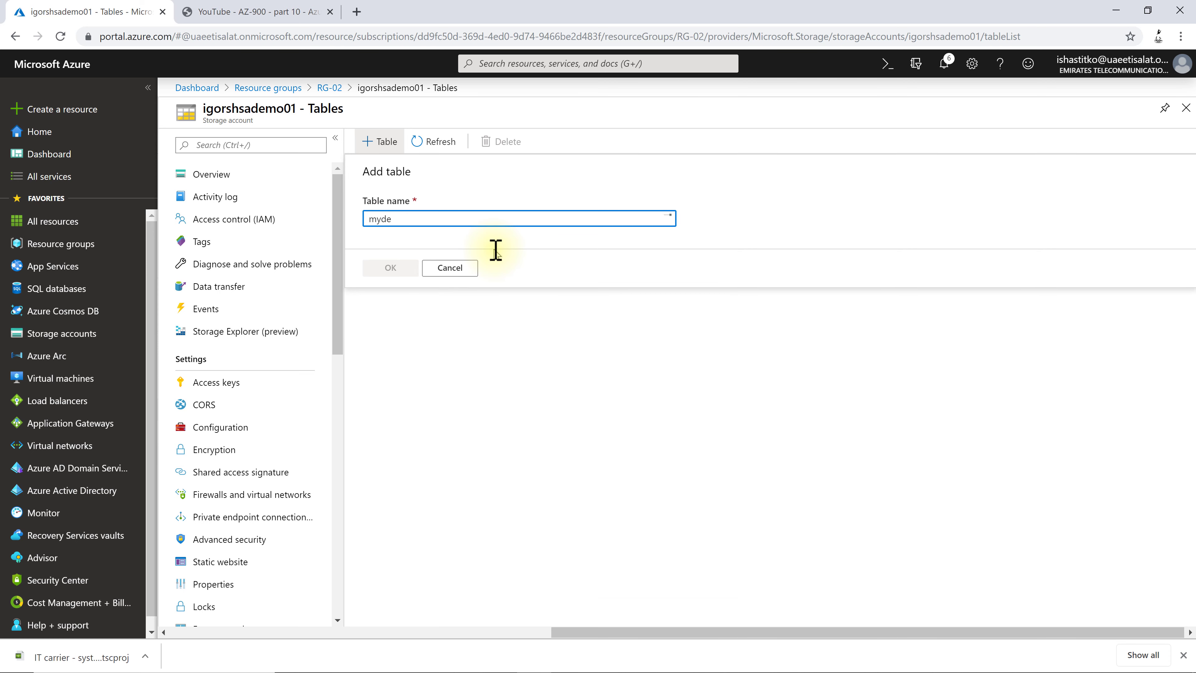
text(mydemota)
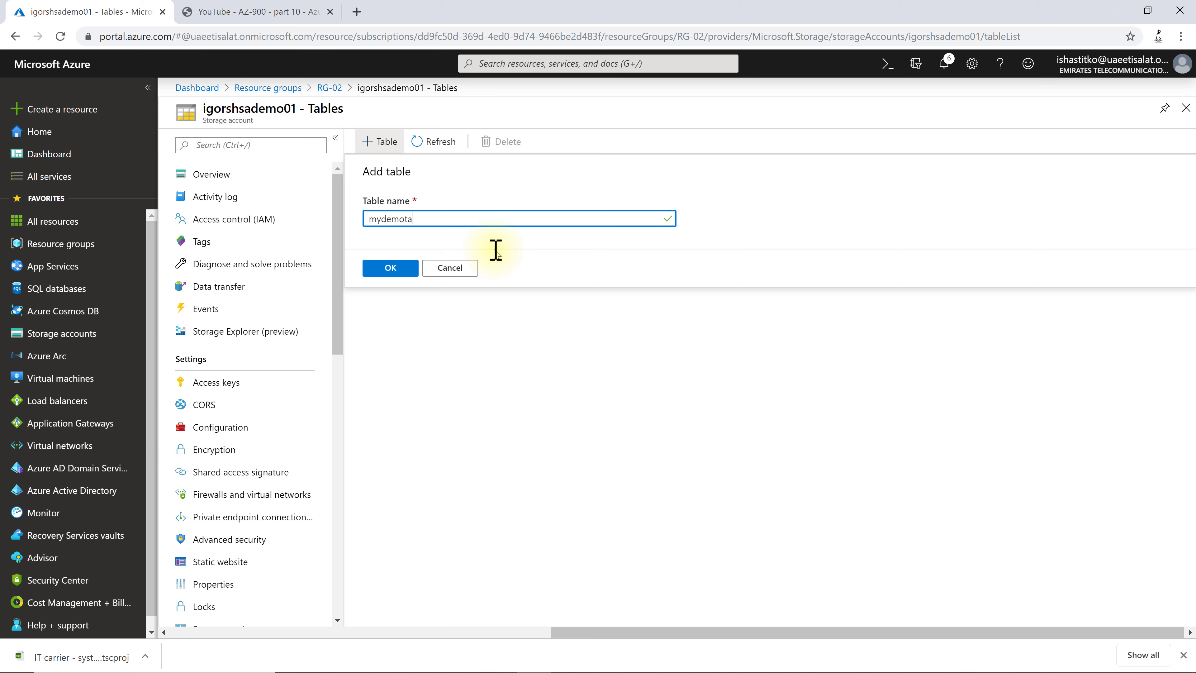
text(be)
key(BackSpace)
text(bl)
click(396, 280)
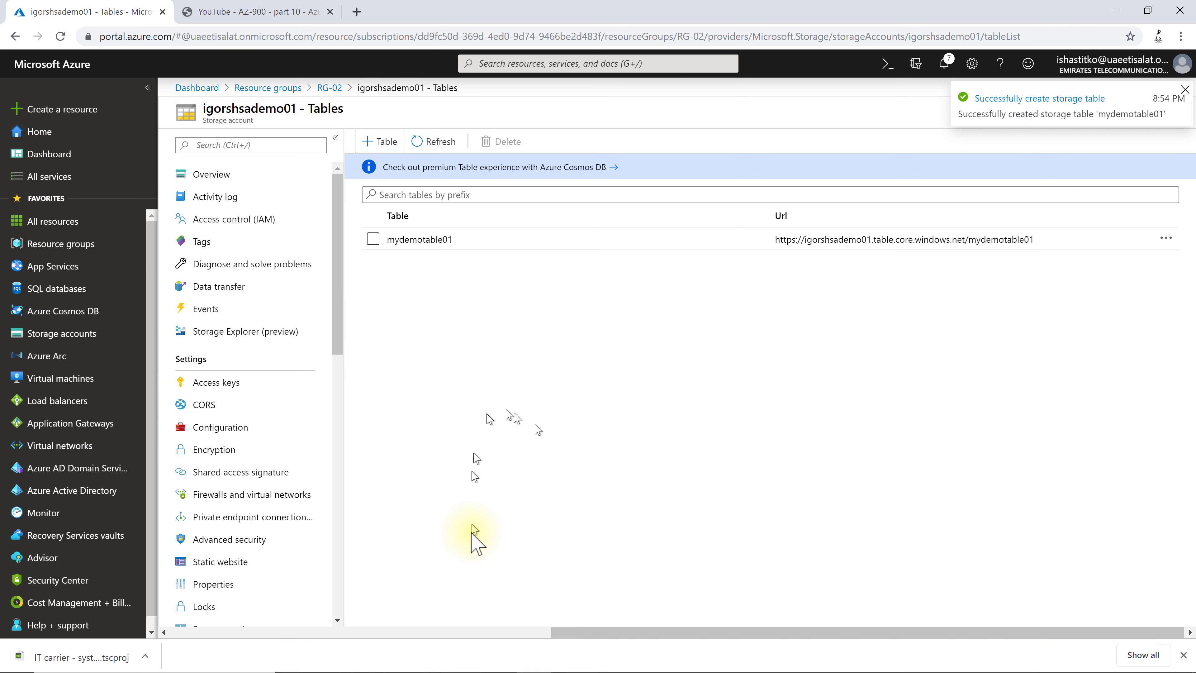
Examine the new table's available actions and its access policy, including the fields for adding a policy, without adding one.
click(416, 246)
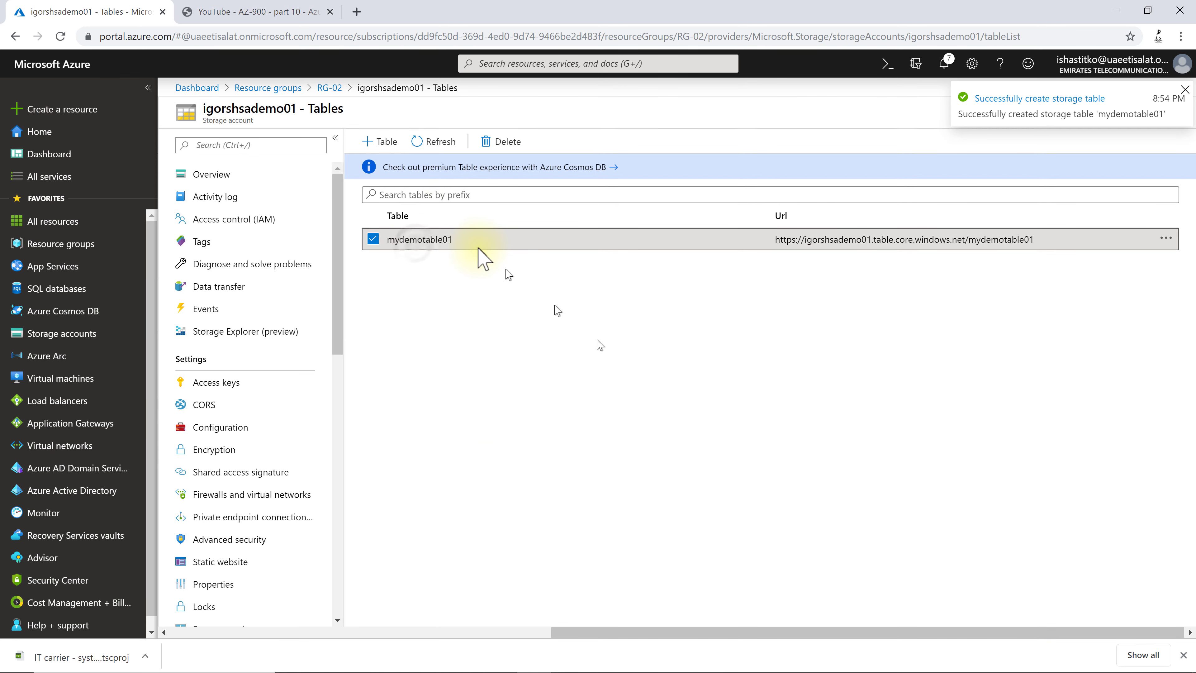
double_click(433, 239)
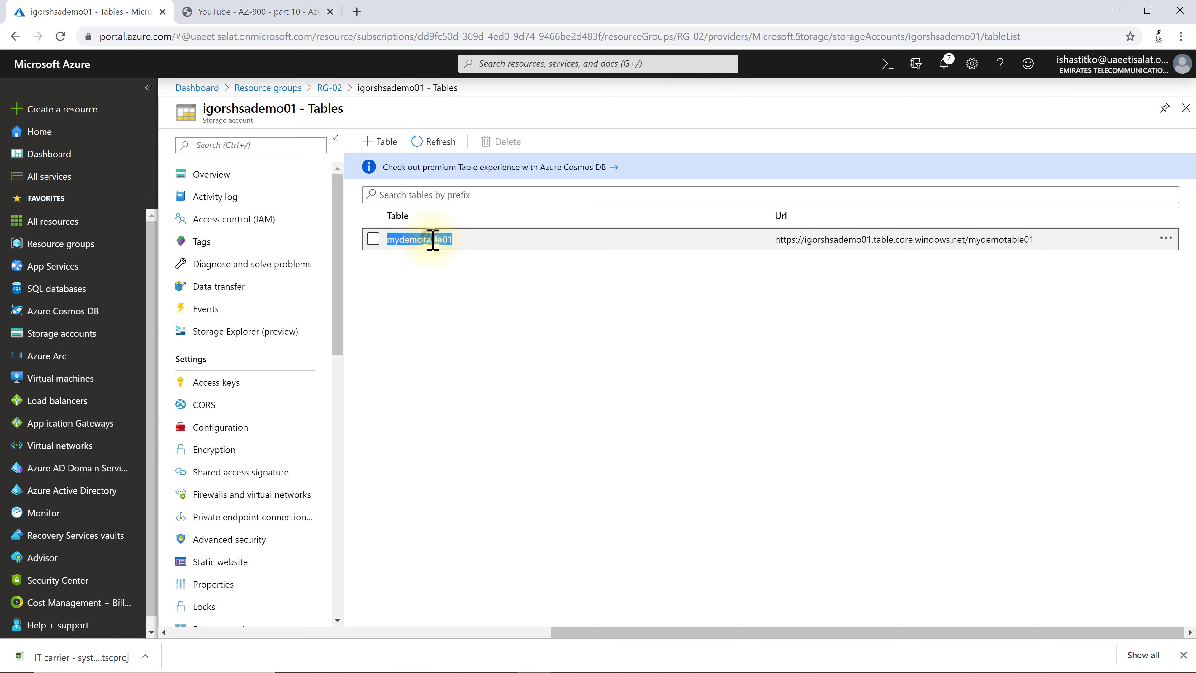
click(1166, 240)
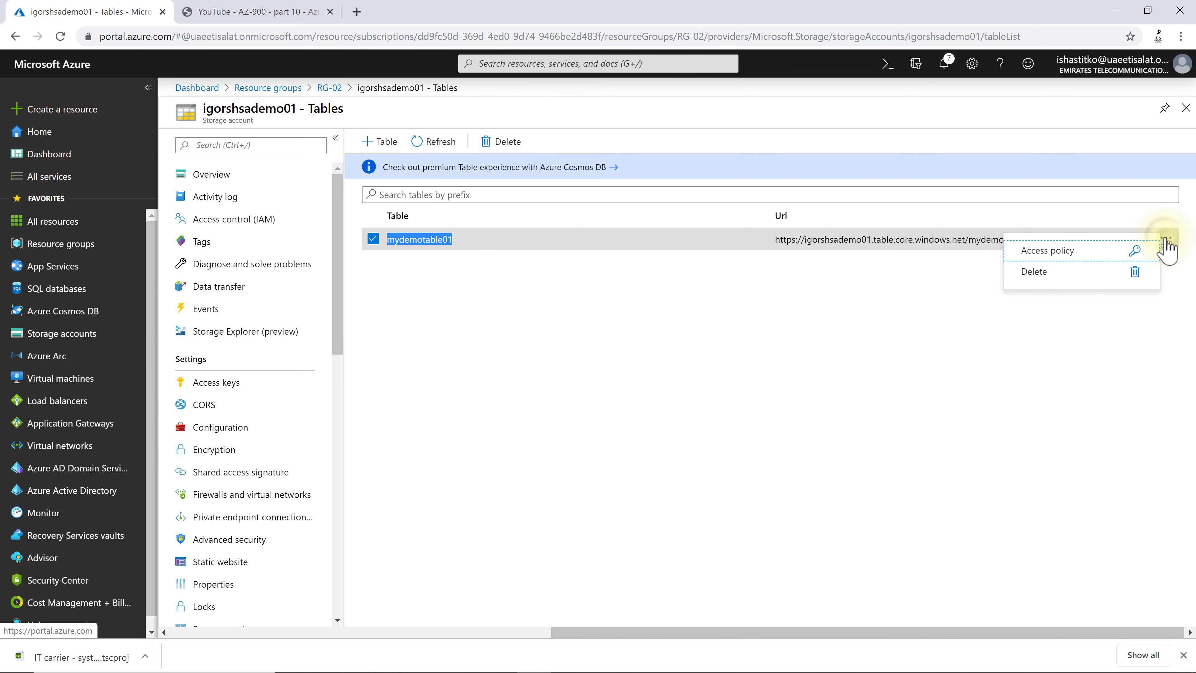
click(1074, 259)
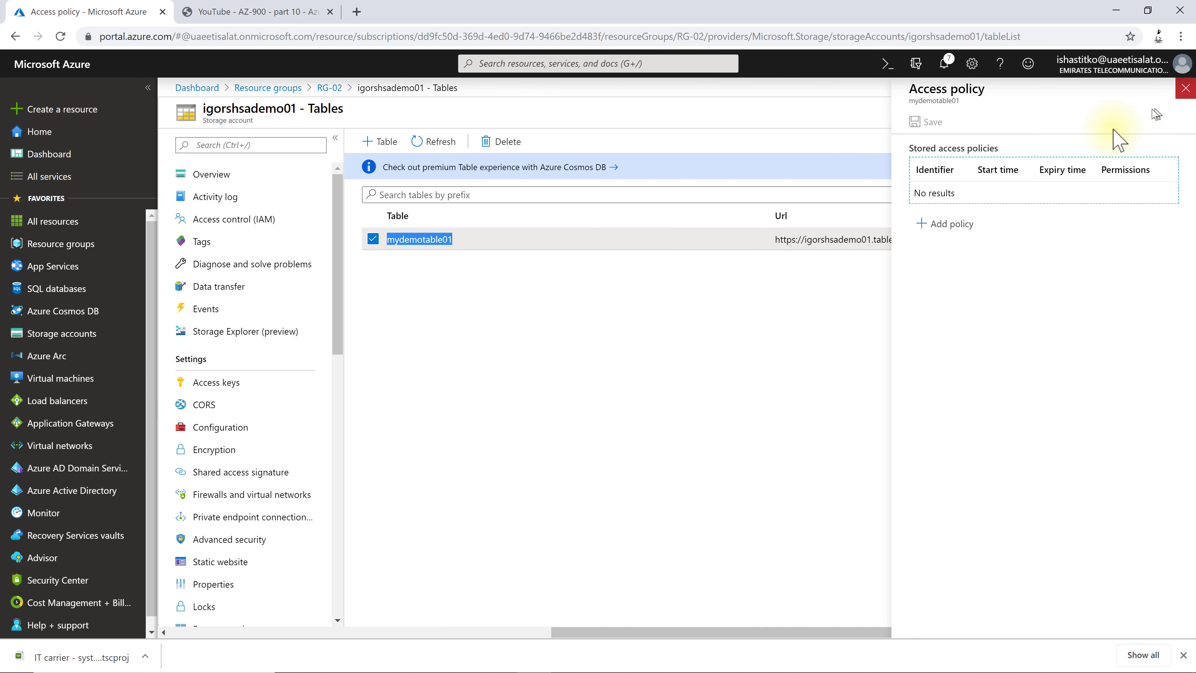
click(946, 227)
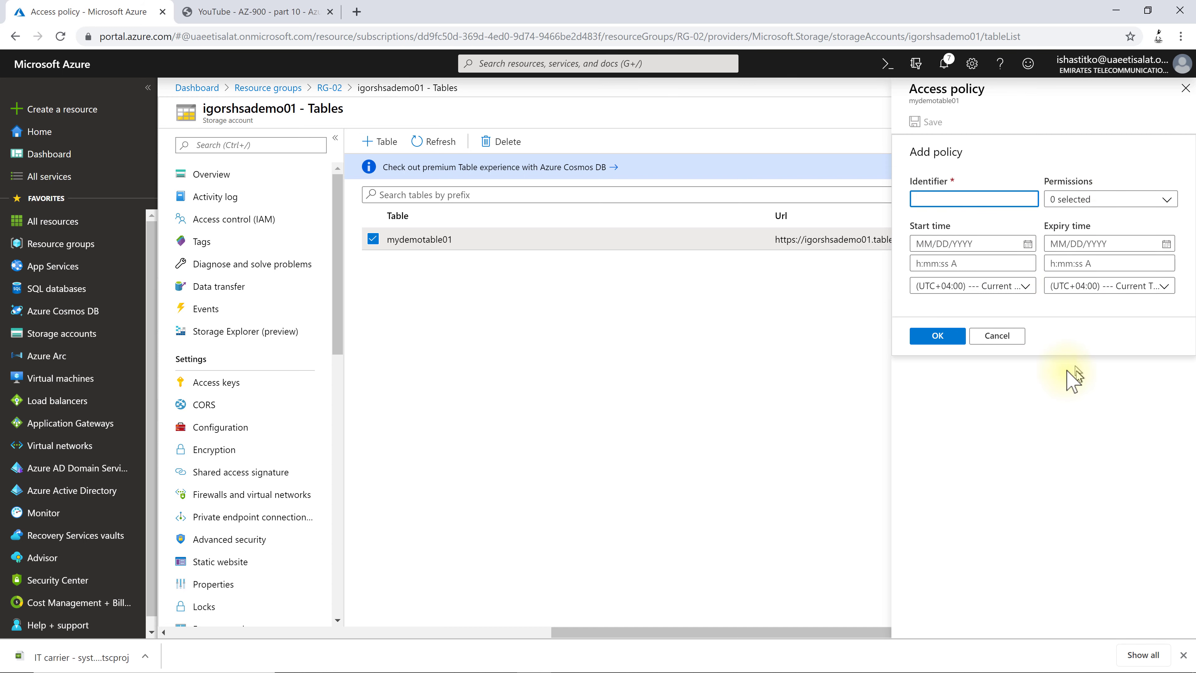
click(1010, 341)
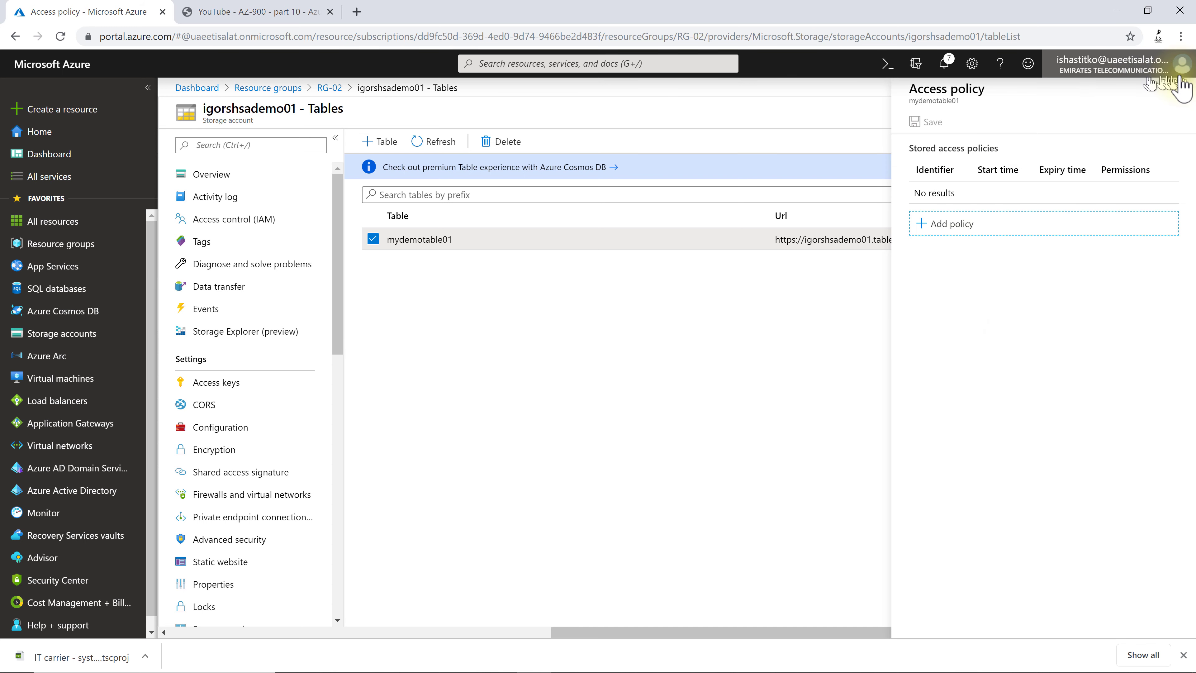
click(1186, 88)
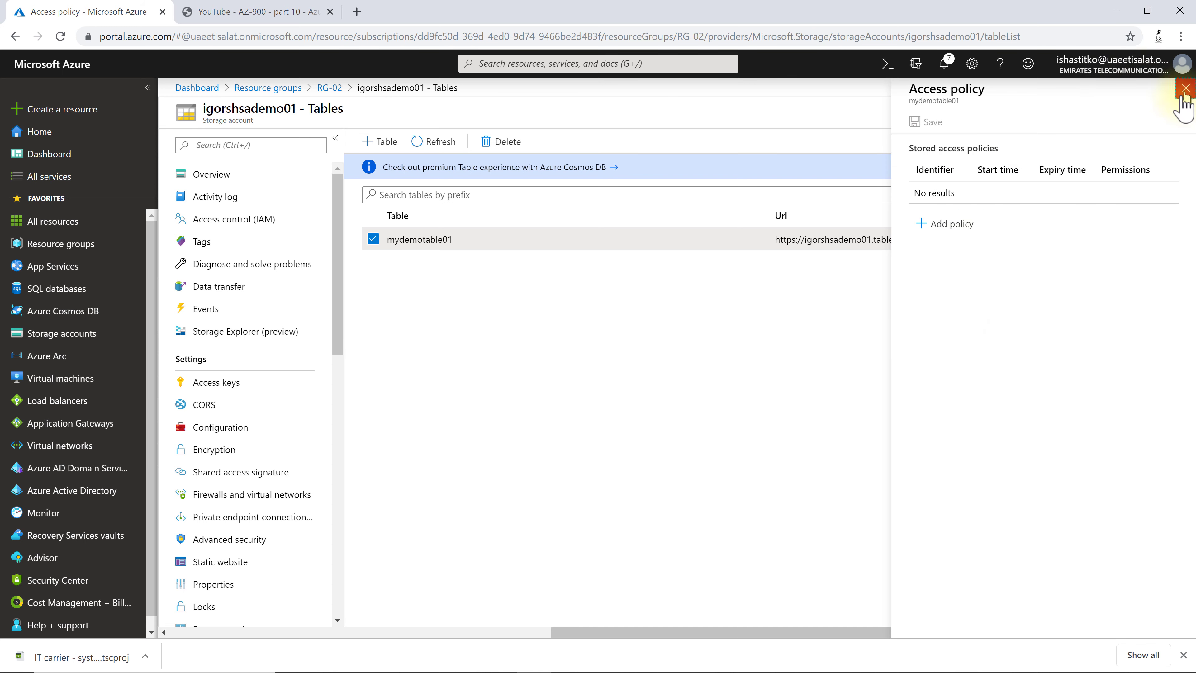
click(427, 239)
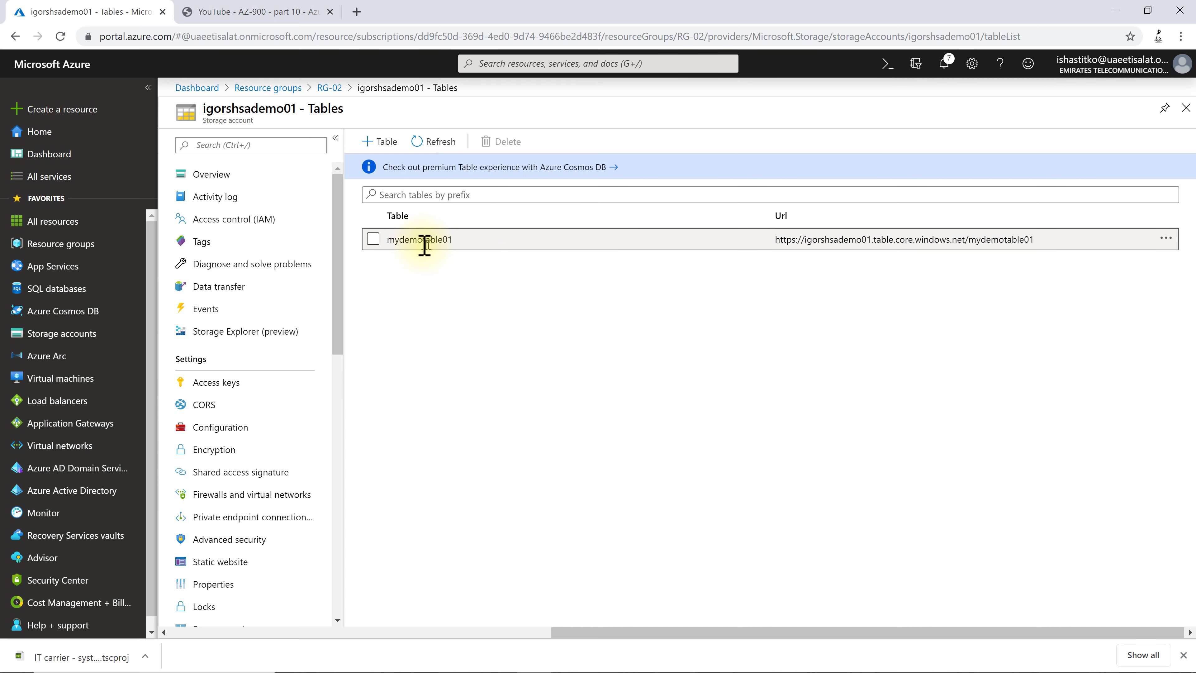
Return from the tables list to the storage account's overview and open its Queues service.
click(425, 244)
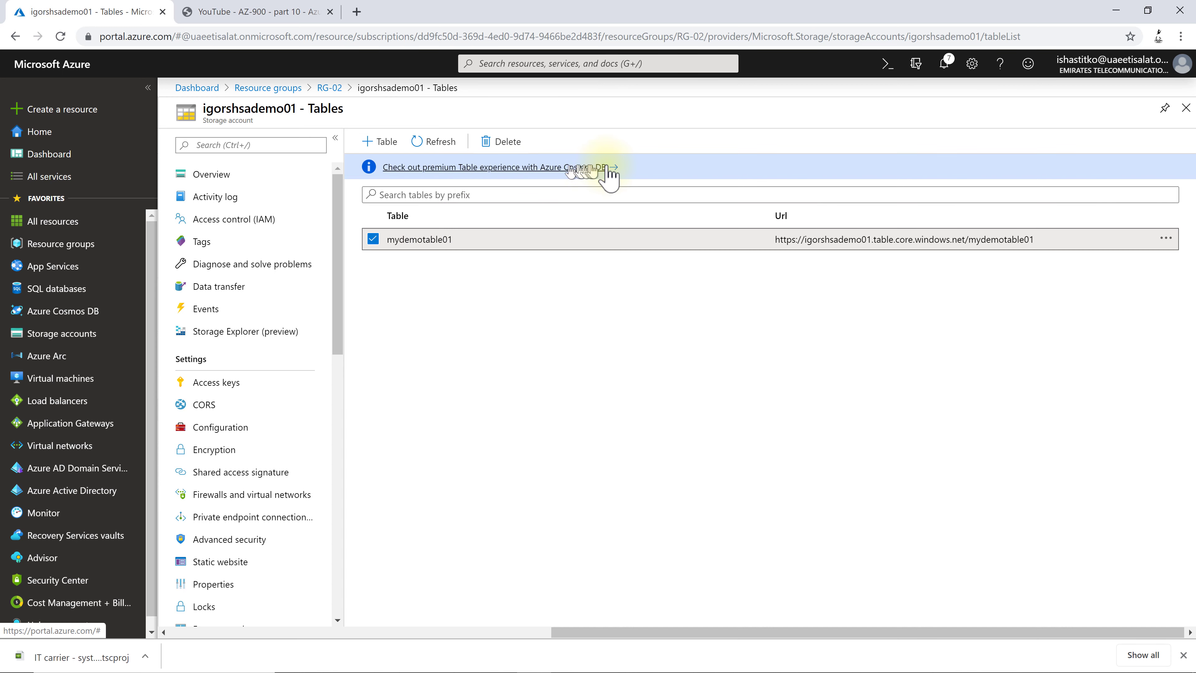
click(211, 174)
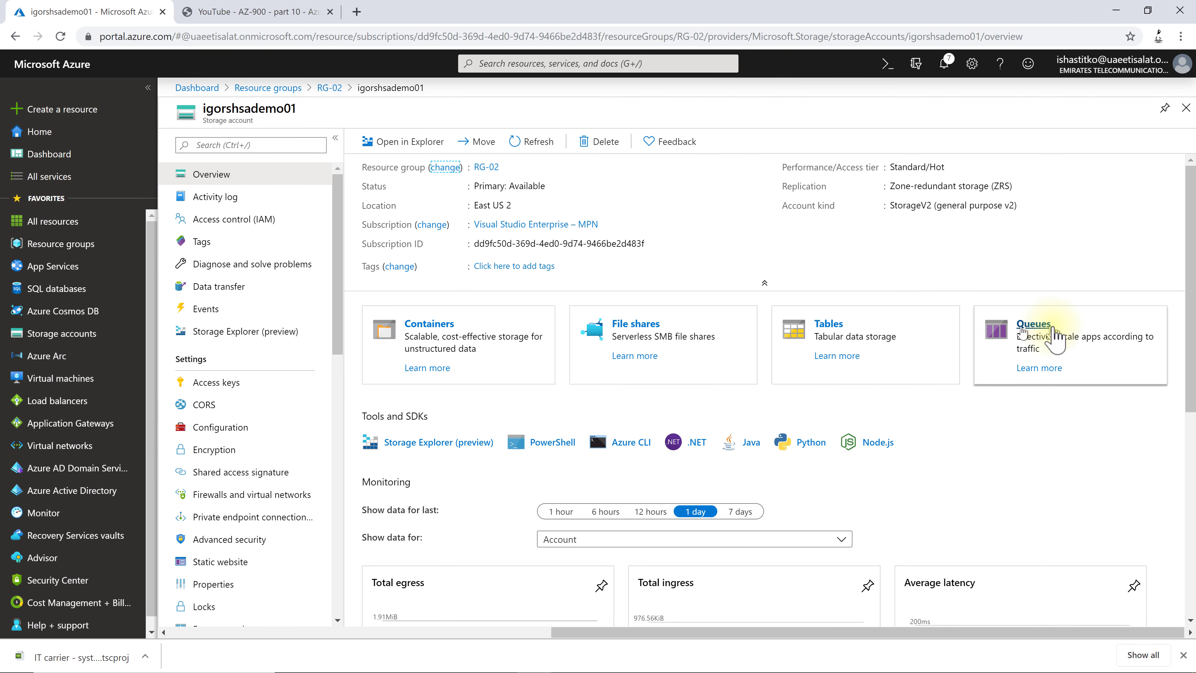
click(1034, 324)
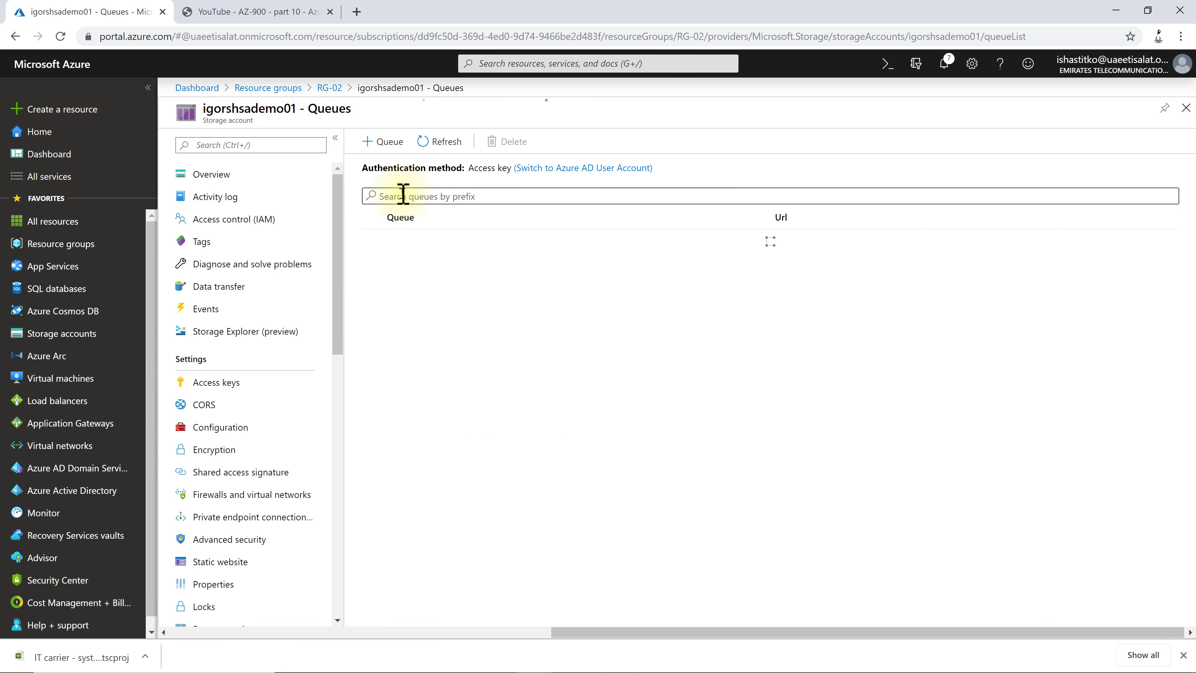
Create a queue named mydemoqueue01 in the storage account.
click(388, 141)
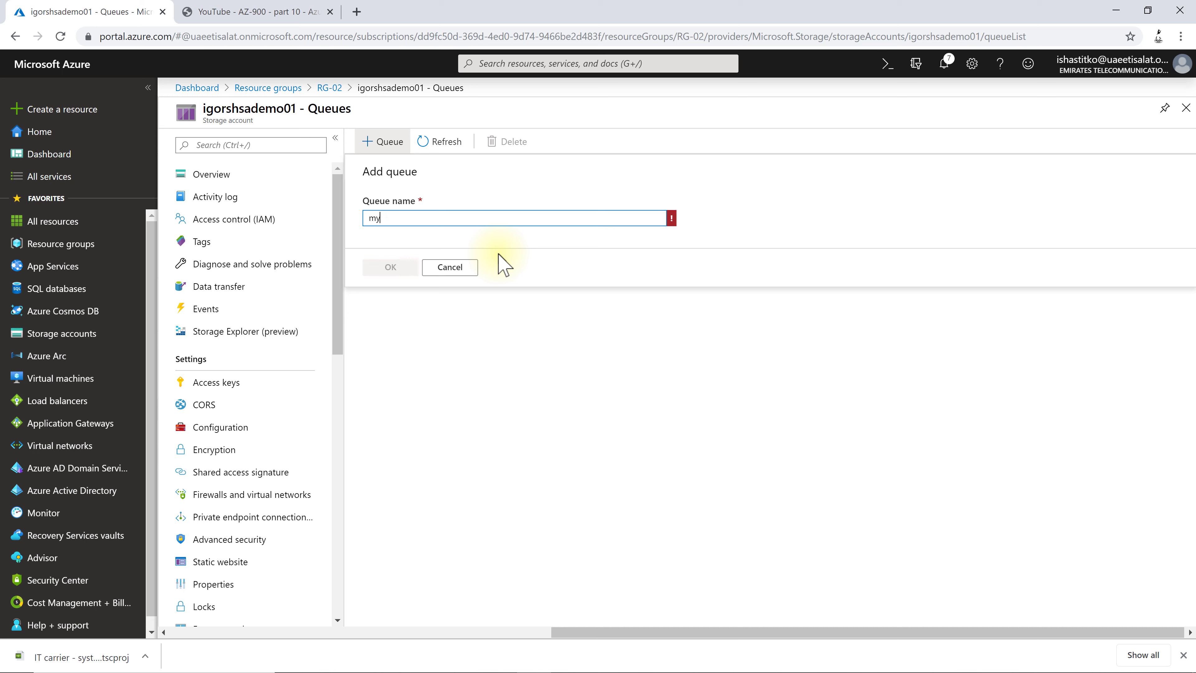
text(mydemoqueue01)
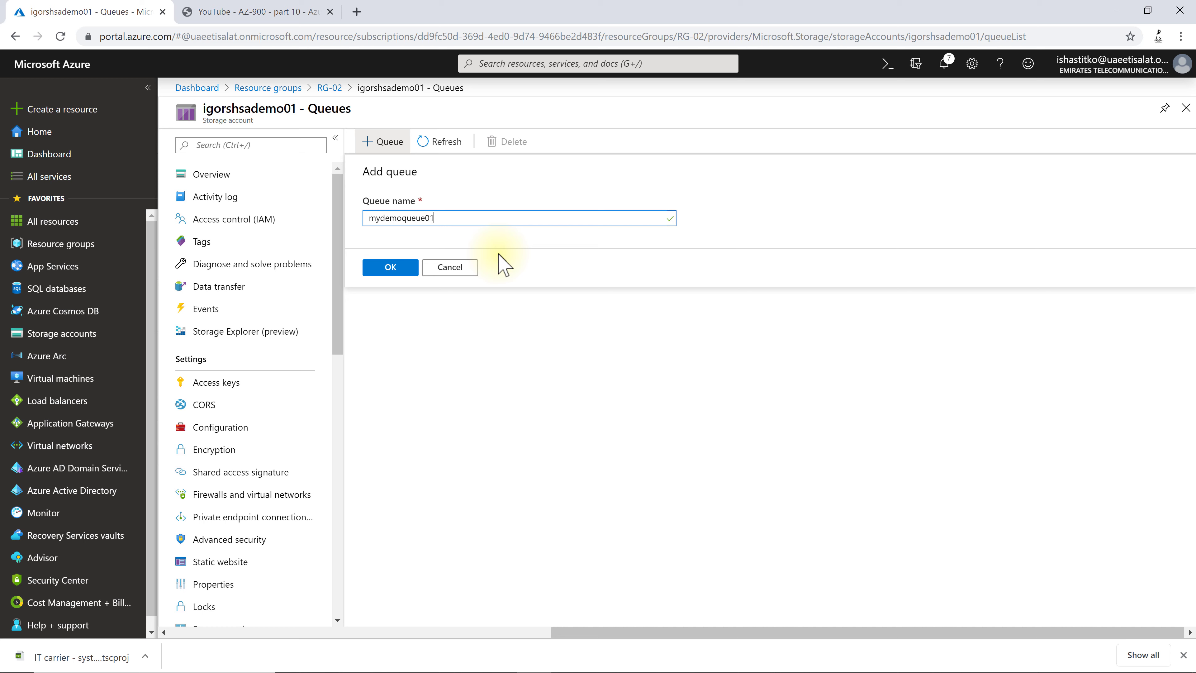
click(407, 271)
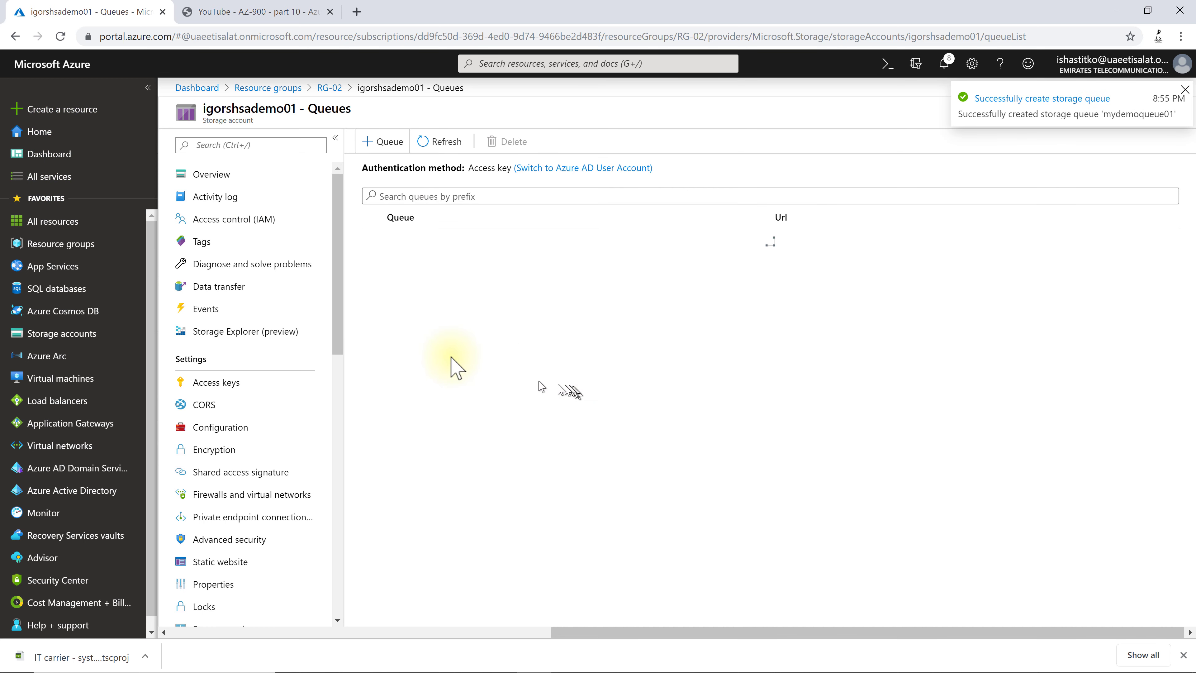
Open the queue mydemoqueue01 and start adding a message to it.
click(420, 241)
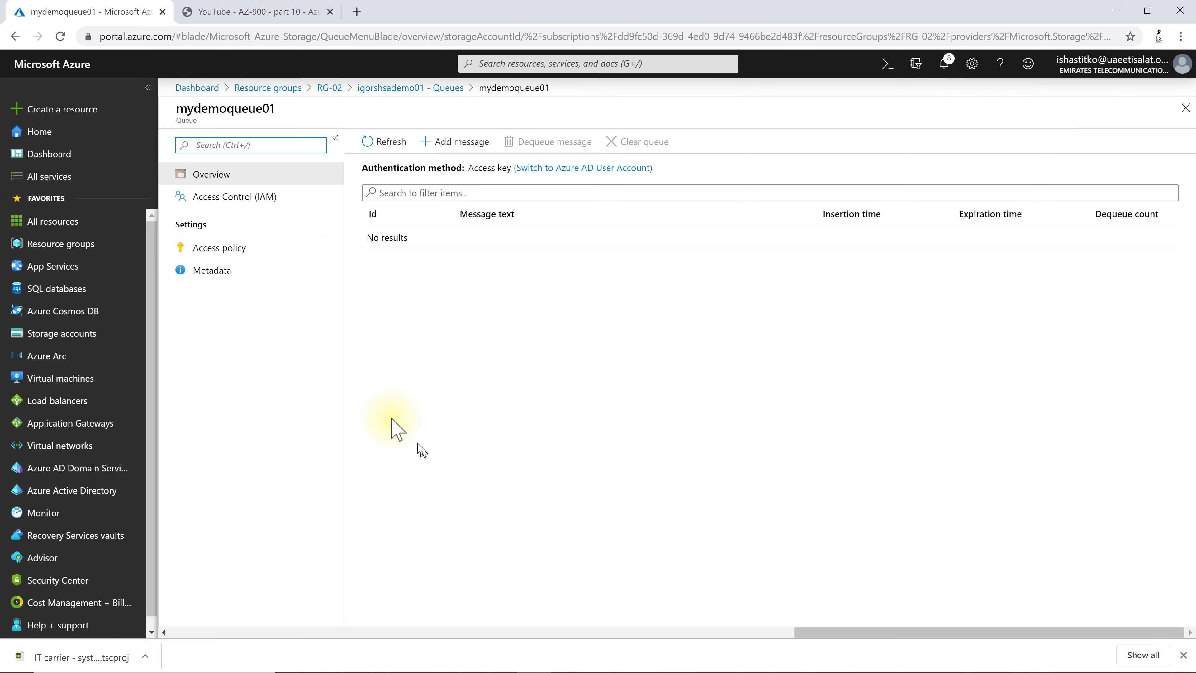
click(445, 141)
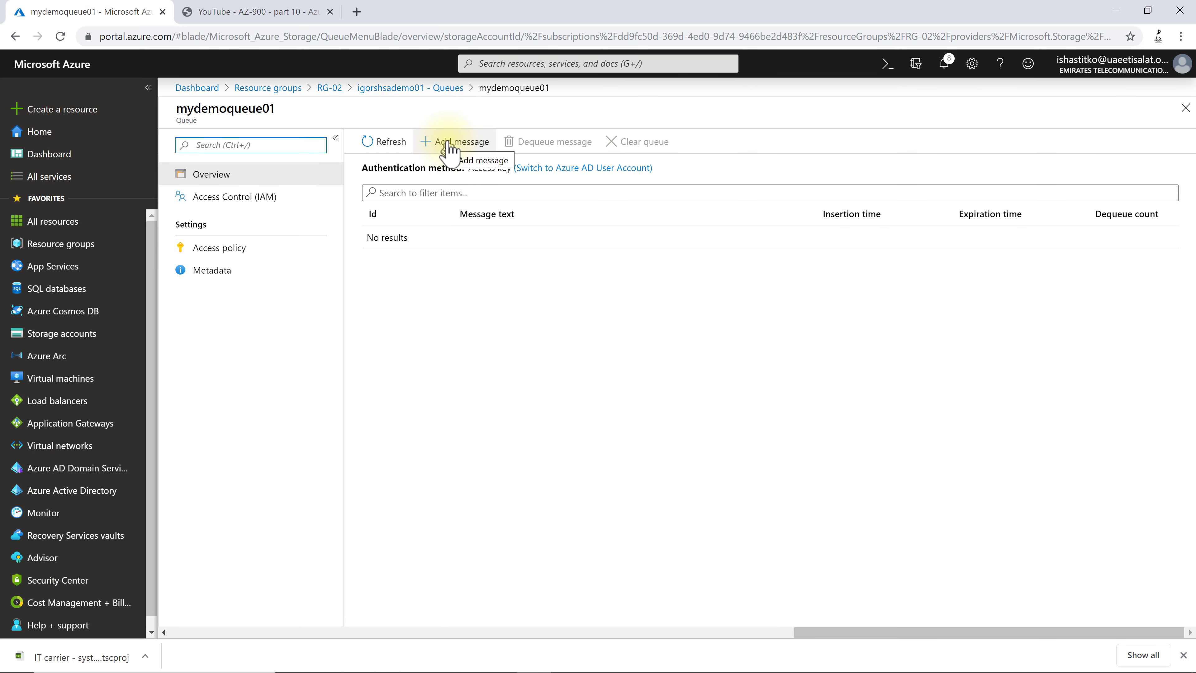
click(557, 265)
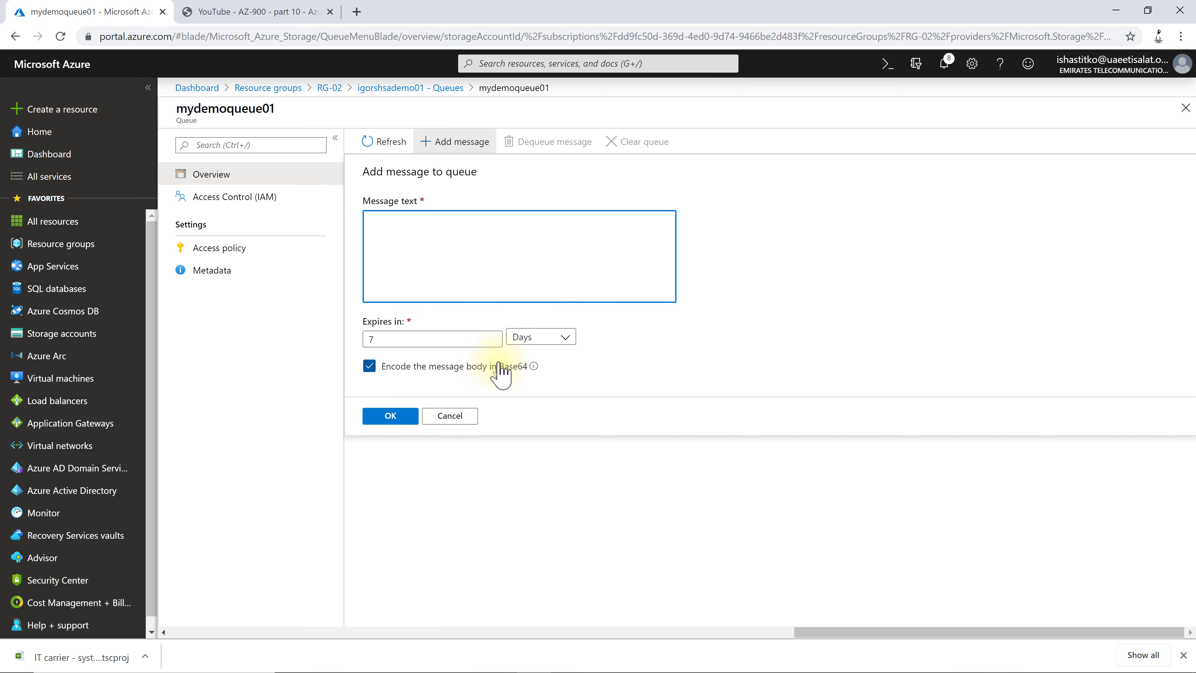